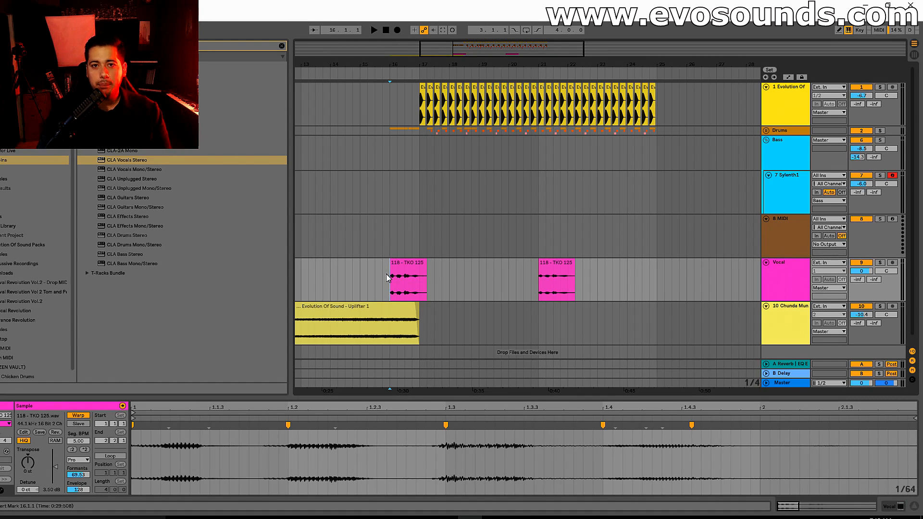
- Play the arrangement from 15.4.1 and lower the Vocal track's volume to -2.8 dB
{"action": "left_click", "coordinate": [385, 160]}
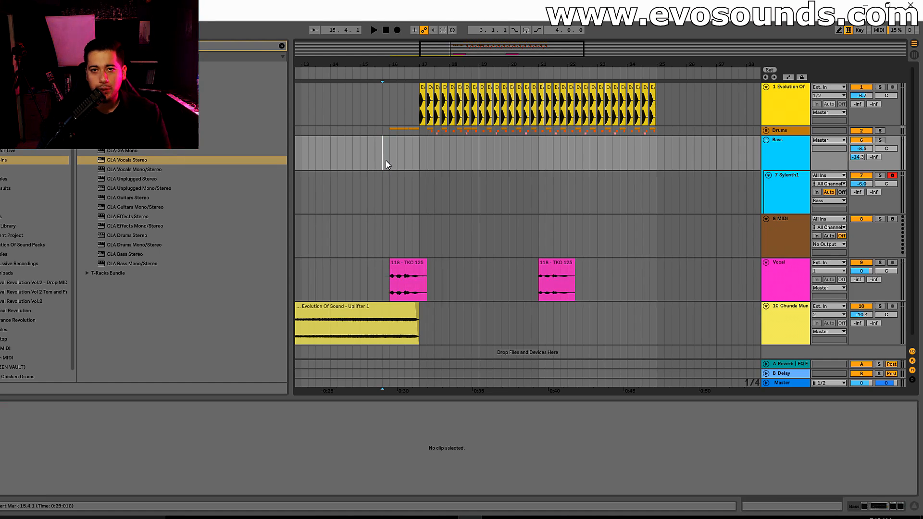
{"action": "key", "text": "space"}
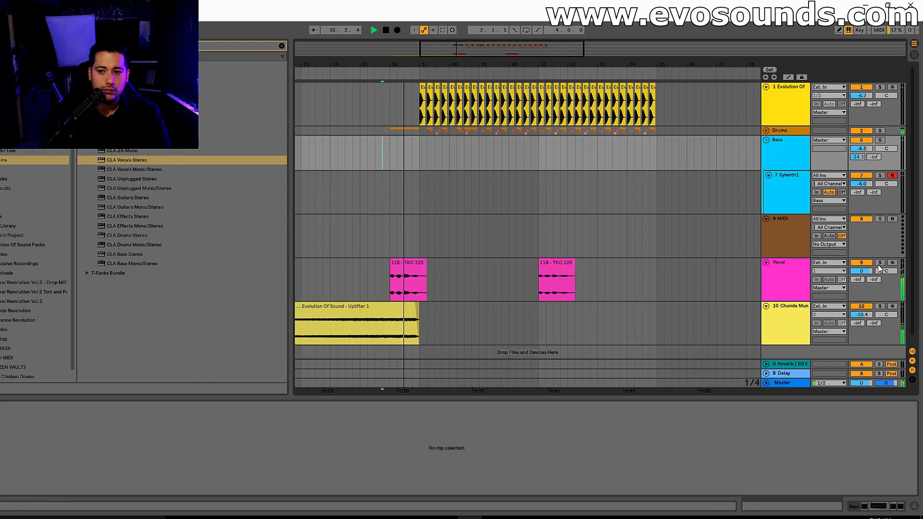
{"action": "left_click_drag", "start_coordinate": [862, 271], "coordinate": [867, 276]}
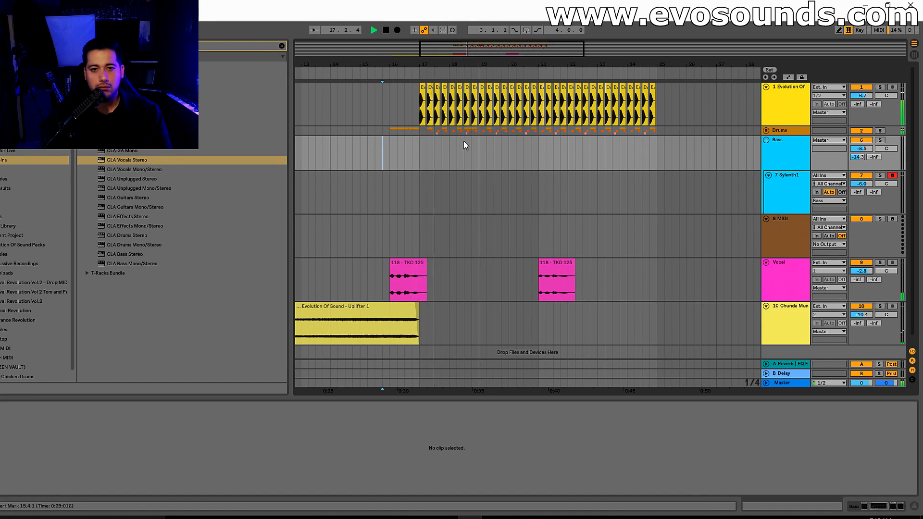
- Unfold the Drums group, examine and listen to its clap, hat and percussion clips around 18.3, and fold the group again
{"action": "left_click_drag", "start_coordinate": [379, 65], "coordinate": [300, 86]}
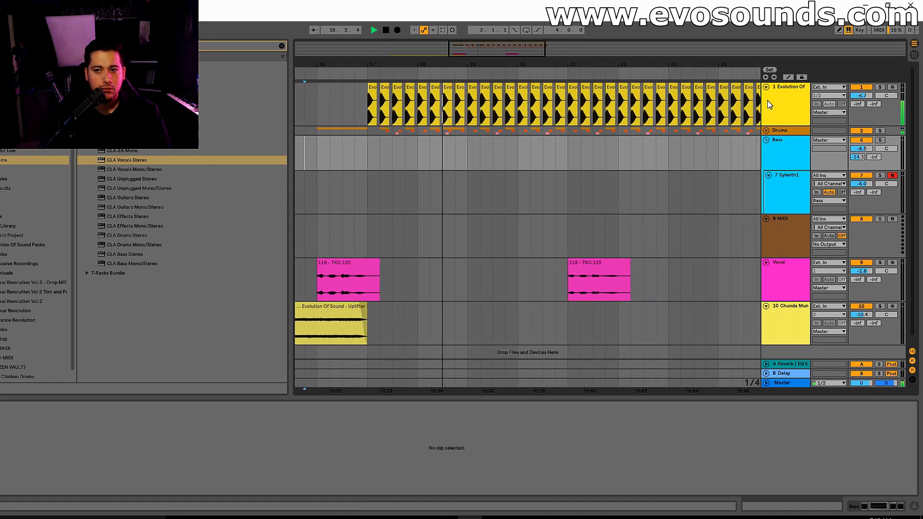
{"action": "left_click", "coordinate": [766, 131]}
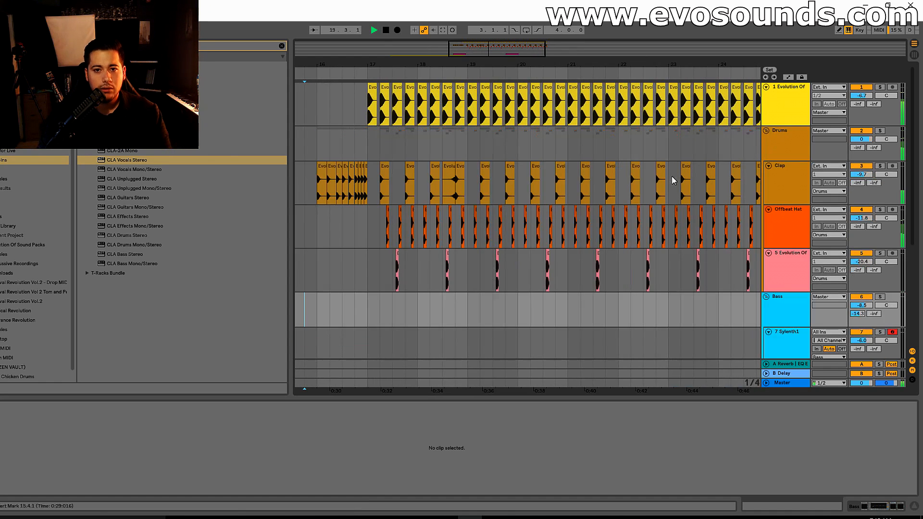
{"action": "scroll", "coordinate": [437, 173], "scroll_direction": "down", "scroll_amount": 1}
{"action": "key", "text": "space"}
{"action": "left_click_drag", "start_coordinate": [395, 65], "coordinate": [391, 91]}
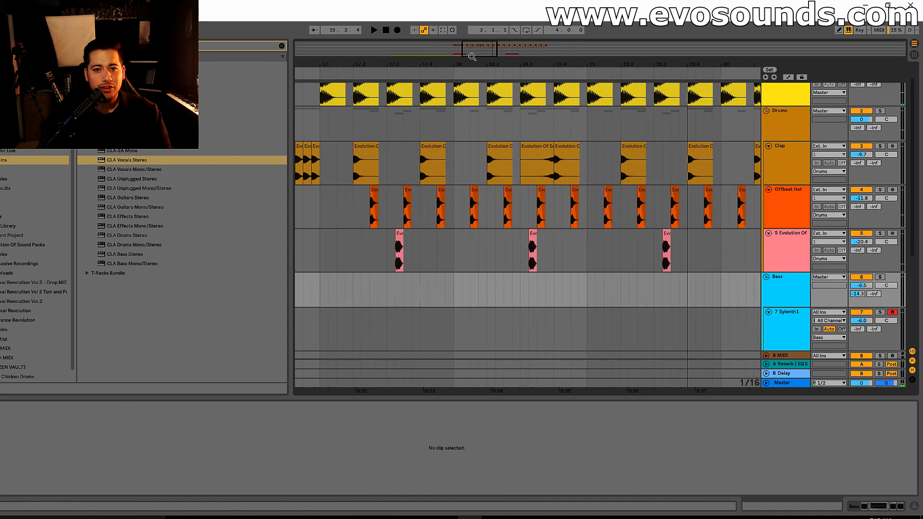
{"action": "left_click", "coordinate": [532, 173]}
{"action": "key", "text": "space"}
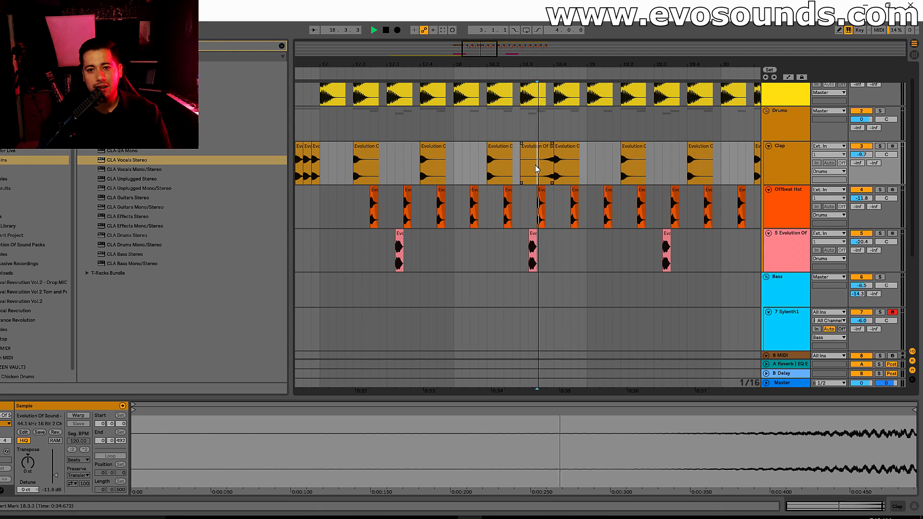
{"action": "left_click_drag", "start_coordinate": [481, 48], "coordinate": [482, 34]}
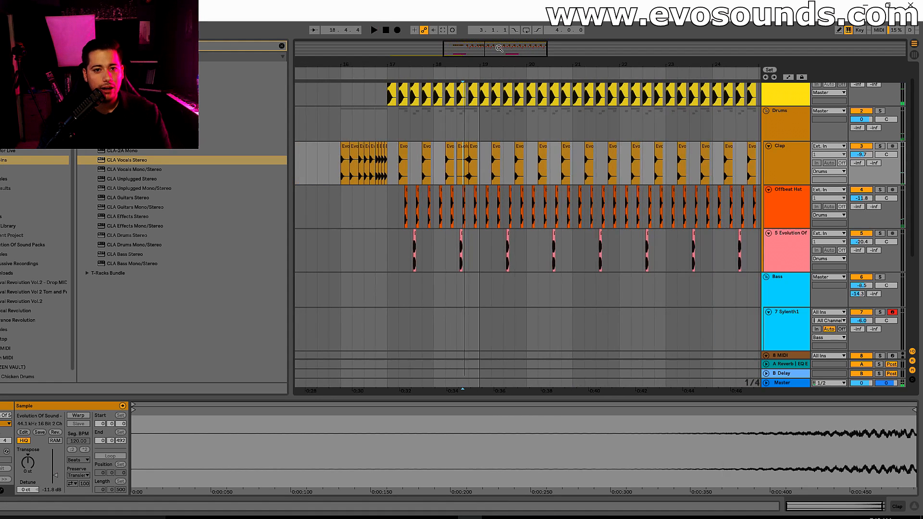
{"action": "scroll", "coordinate": [508, 225], "scroll_direction": "up", "scroll_amount": 1}
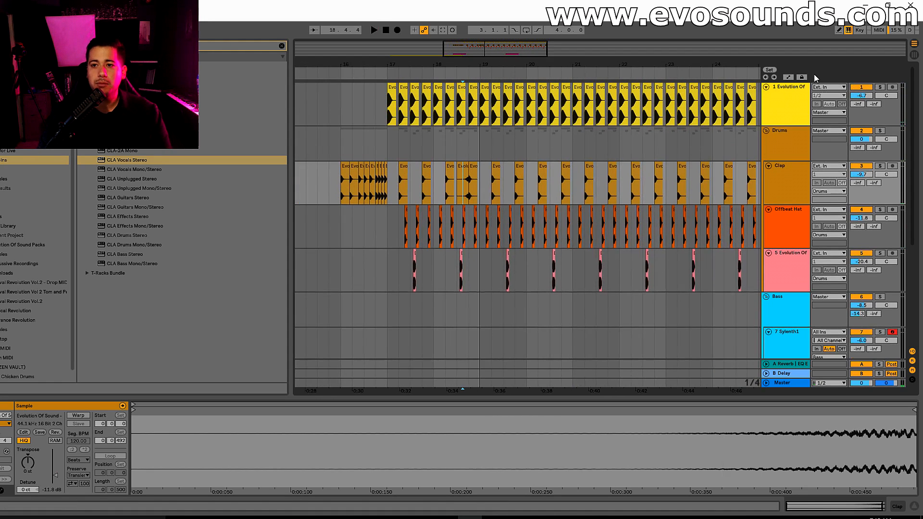
{"action": "left_click", "coordinate": [766, 131]}
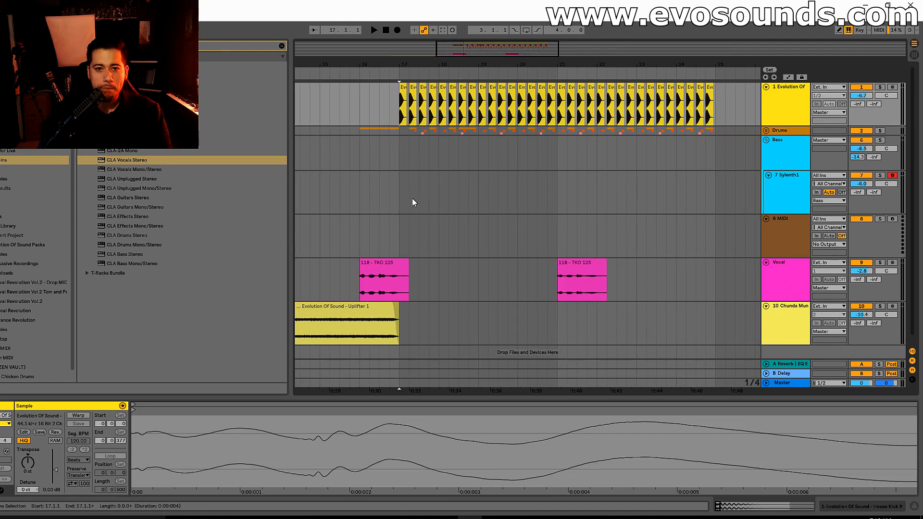
- Insert an empty four-bar MIDI clip on the Sylenth1 track from bar 17 to bar 21 and play it with the drums
{"action": "left_click_drag", "start_coordinate": [401, 195], "coordinate": [564, 195]}
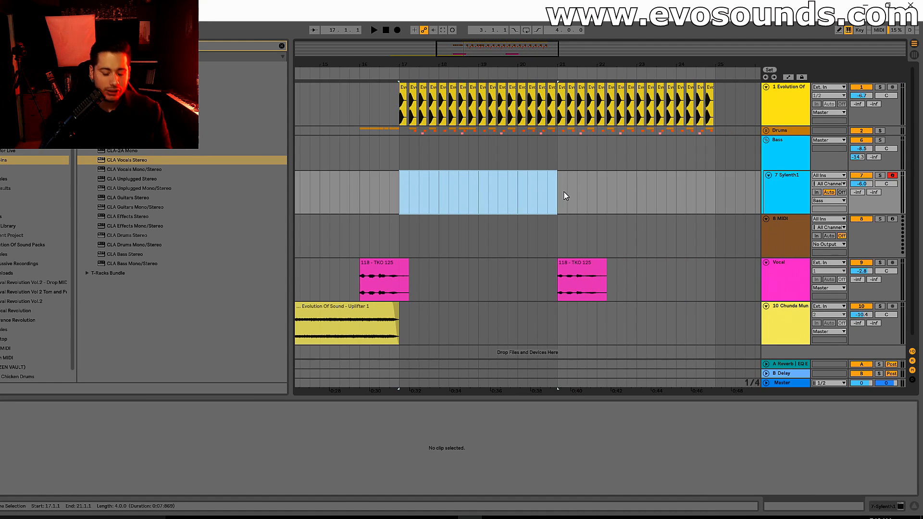
{"action": "key", "text": "ctrl+shift+m"}
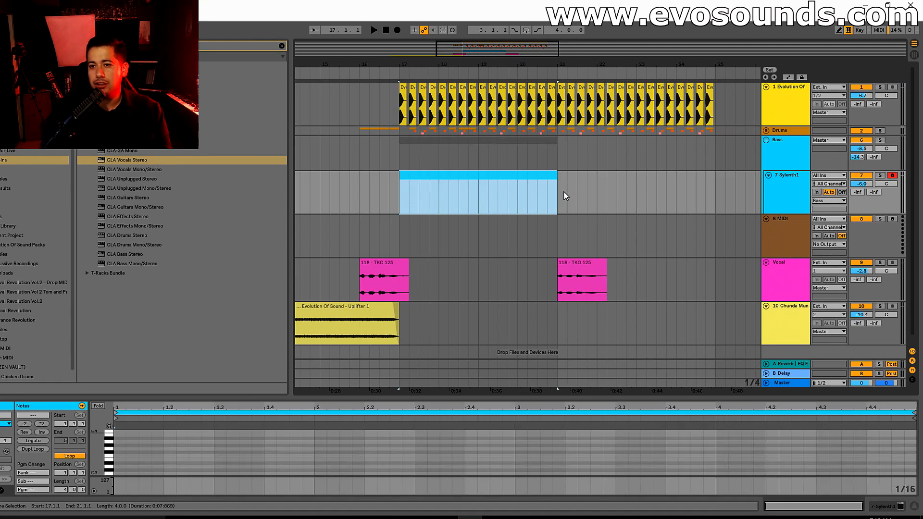
{"action": "key", "text": "space"}
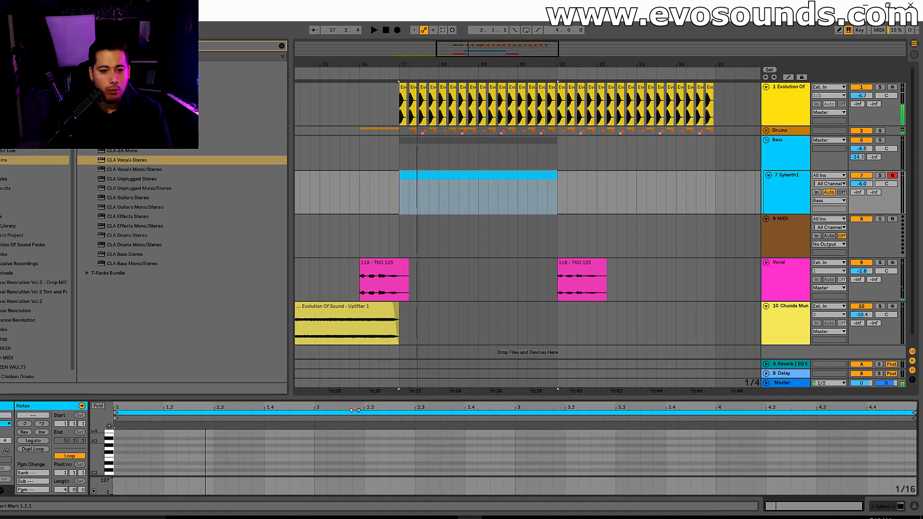
- Draw a one-beat G2 note at the start of the Sylenth1 clip and raise it an octave to G3
{"action": "left_click_drag", "start_coordinate": [363, 396], "coordinate": [336, 229]}
{"action": "mouse_move", "coordinate": [97, 382]}
{"action": "left_mouse_down"}
{"action": "mouse_move", "coordinate": [161, 373]}
{"action": "mouse_move", "coordinate": [140, 384]}
{"action": "mouse_move", "coordinate": [162, 388]}
{"action": "left_mouse_up"}
{"action": "left_click", "coordinate": [123, 394]}
{"action": "double_click", "coordinate": [121, 388]}
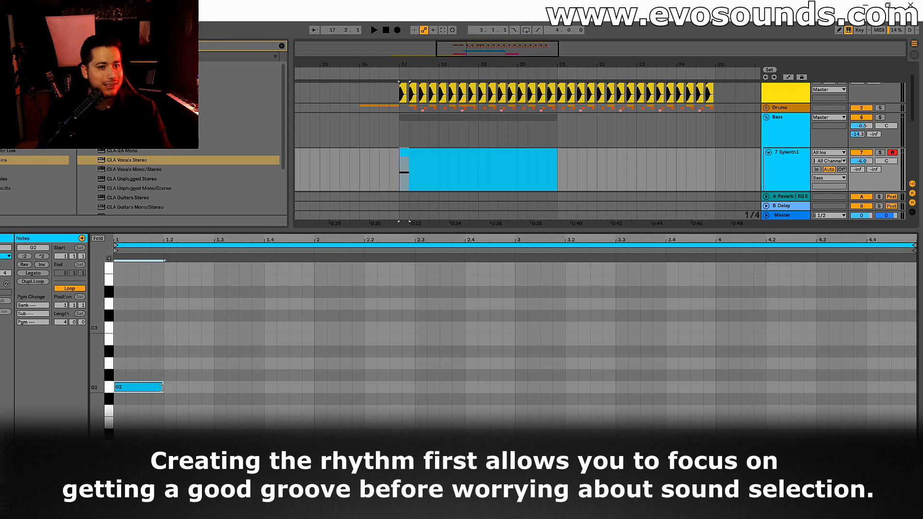
{"action": "left_click_drag", "start_coordinate": [137, 240], "coordinate": [163, 240]}
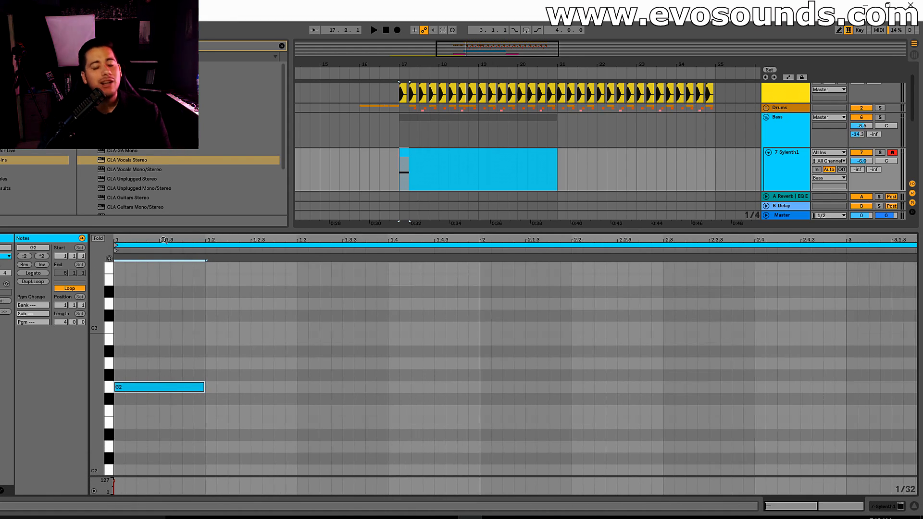
{"action": "key", "text": "space"}
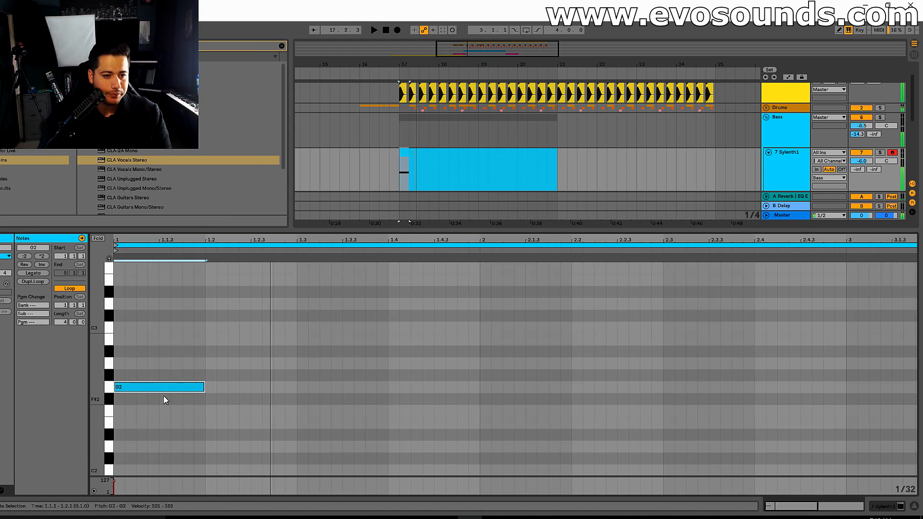
{"action": "key", "text": "shift+Up"}
{"action": "scroll", "coordinate": [218, 393], "scroll_direction": "up", "scroll_amount": 2}
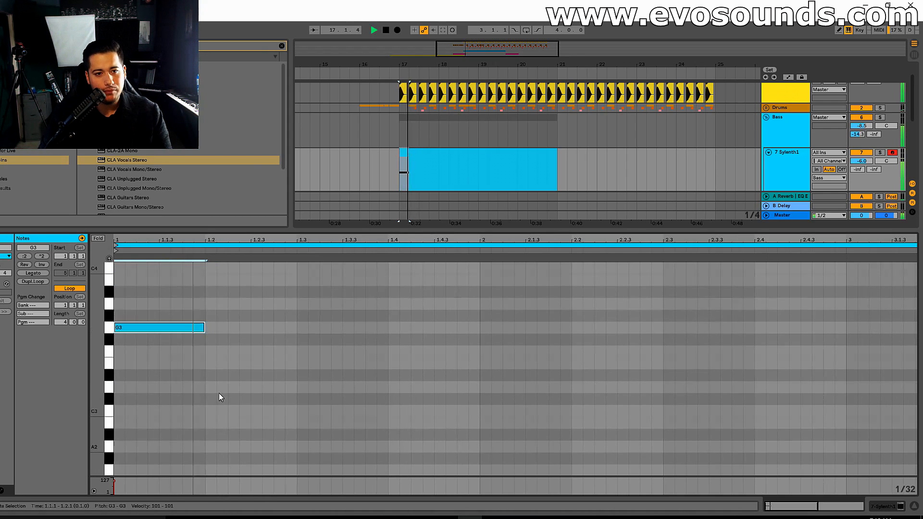
- Complete bar 1 with a G3 at 1.2.3, a one-beat G#3 at 1.3, an A#3 at 1.4 and a G#3 at 1.4.3
{"action": "double_click", "coordinate": [253, 328]}
{"action": "left_click_drag", "start_coordinate": [262, 327], "coordinate": [397, 295]}
{"action": "key", "text": "ctrl+d"}
{"action": "left_click_drag", "start_coordinate": [478, 292], "coordinate": [448, 314]}
{"action": "key", "text": "ctrl+d"}
{"action": "key", "text": "space"}
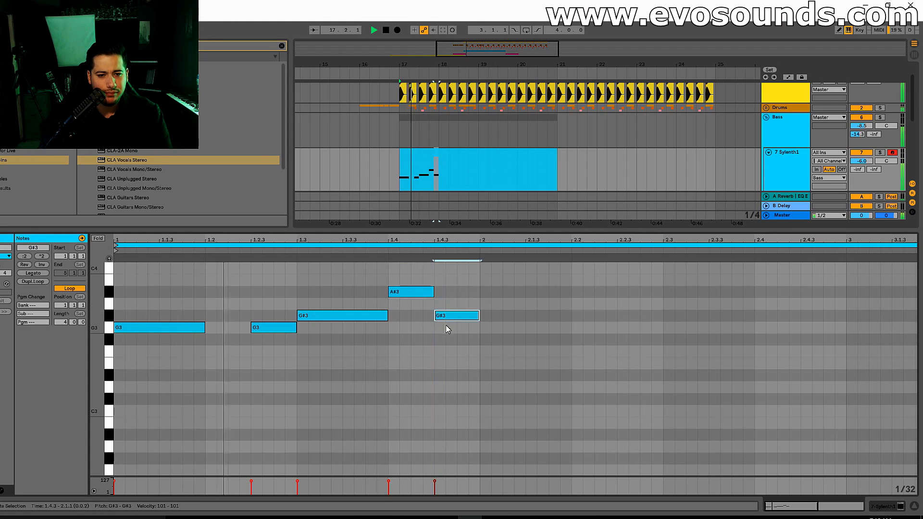
- Duplicate all notes of bar 1 into bar 2 of the clip and play the pattern
{"action": "key", "text": "space"}
{"action": "left_click_drag", "start_coordinate": [482, 347], "coordinate": [97, 242]}
{"action": "key", "text": "ctrl+d"}
{"action": "key", "text": "space"}
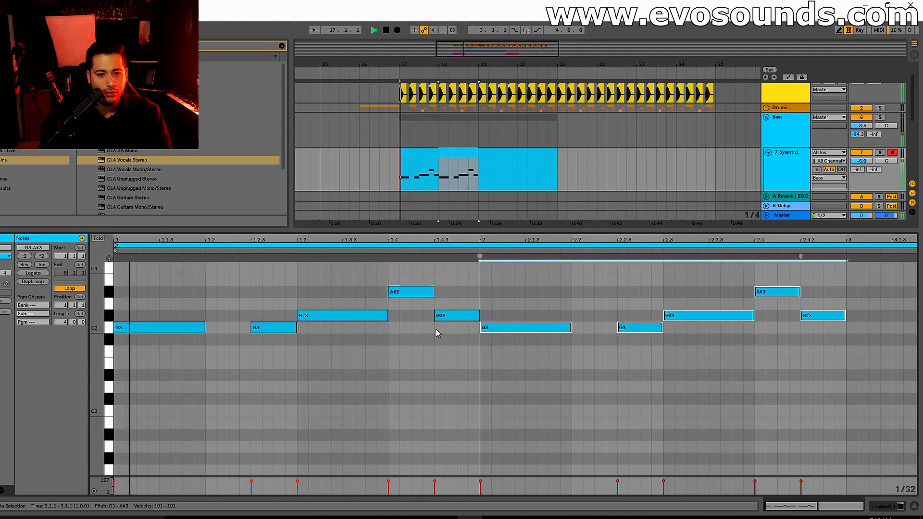
- Rework bar 2 into the note sequence G3, G3, A#3, G#3, G3, and duplicate the two-bar pattern into bars 3 and 4
{"action": "left_click", "coordinate": [558, 344]}
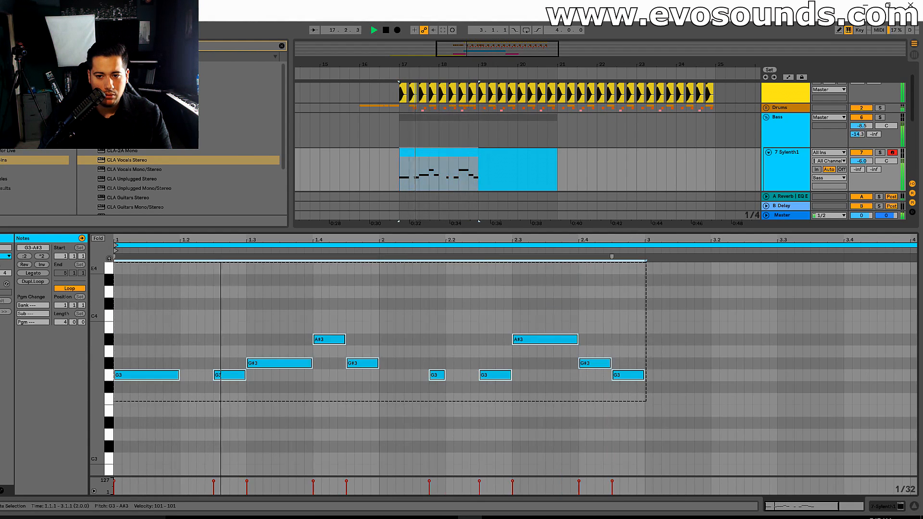
{"action": "key", "text": "ctrl+d"}
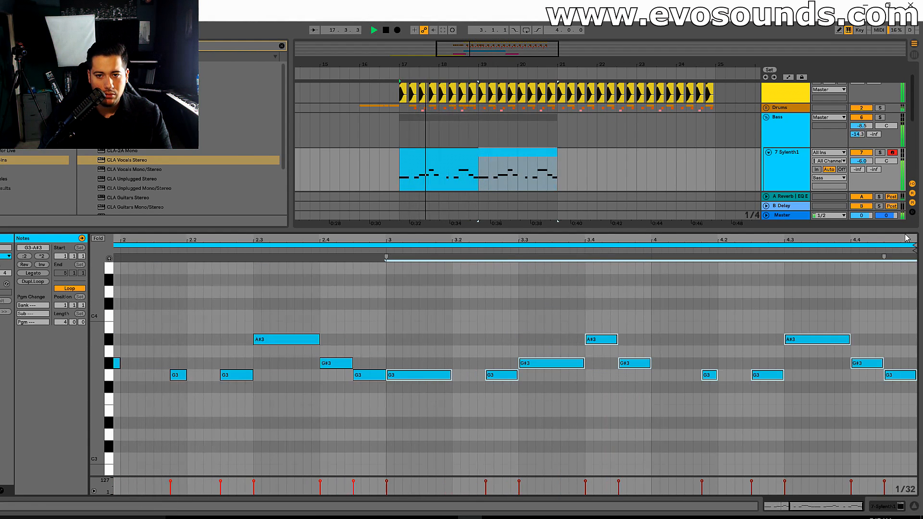
{"action": "left_click", "coordinate": [470, 167]}
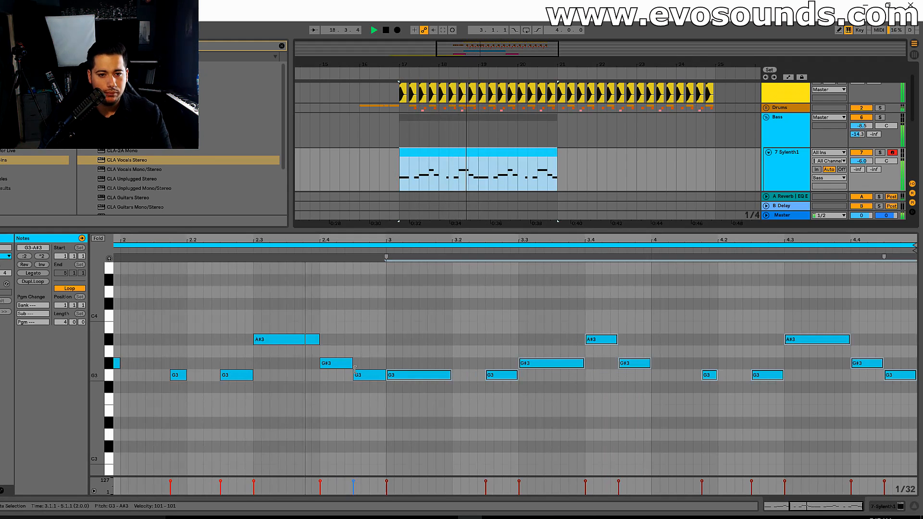
{"action": "left_click_drag", "start_coordinate": [400, 235], "coordinate": [530, 235]}
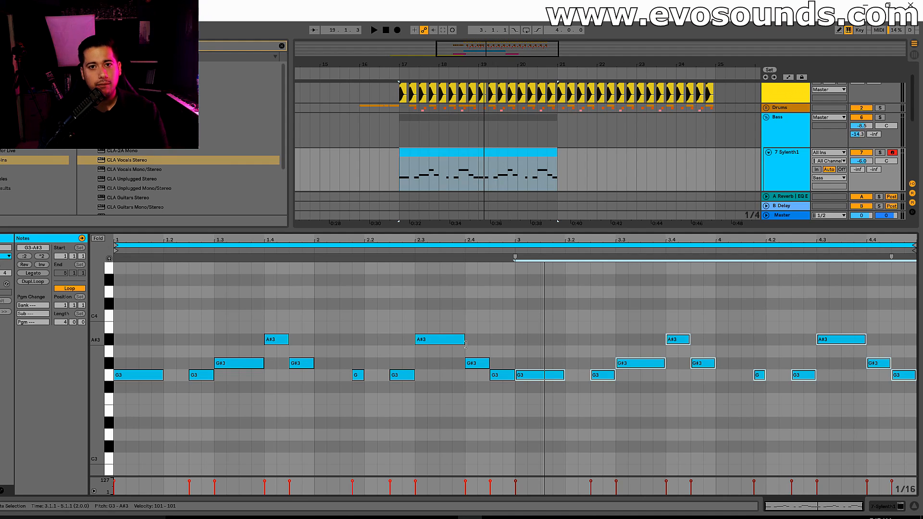
- Examine the Sylenth1 clip's note pattern between bars 17 and 21 in the arrangement
{"action": "left_click", "coordinate": [466, 158]}
{"action": "left_click_drag", "start_coordinate": [457, 48], "coordinate": [463, 89]}
{"action": "scroll", "coordinate": [625, 168], "scroll_direction": "down", "scroll_amount": 2}
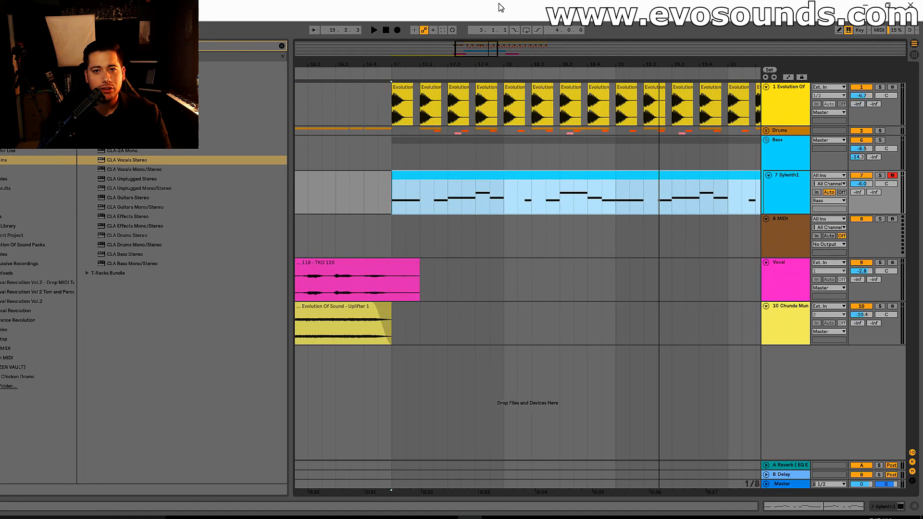
{"action": "left_click_drag", "start_coordinate": [479, 51], "coordinate": [480, 44]}
{"action": "left_click", "coordinate": [796, 188]}
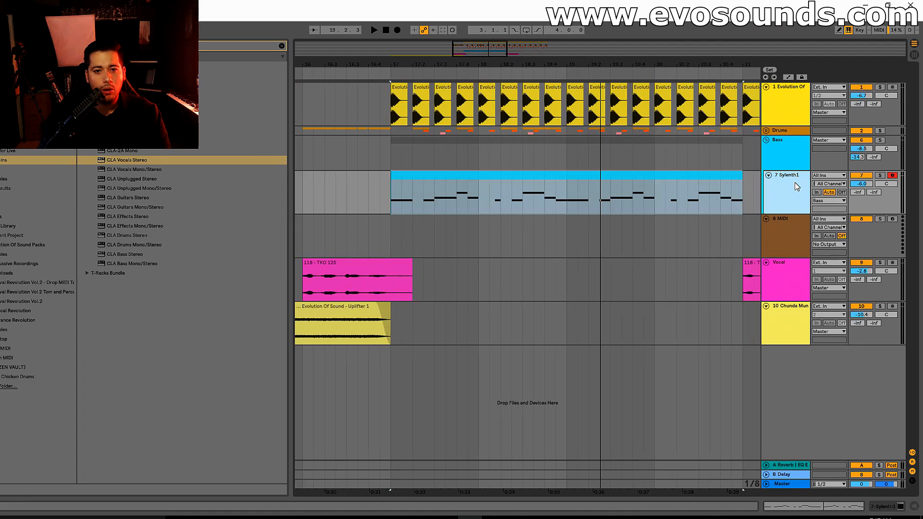
{"action": "left_click", "coordinate": [640, 176]}
{"action": "mouse_move", "coordinate": [479, 50]}
{"action": "left_mouse_down"}
{"action": "mouse_move", "coordinate": [480, 60]}
{"action": "mouse_move", "coordinate": [480, 50]}
{"action": "left_mouse_up"}
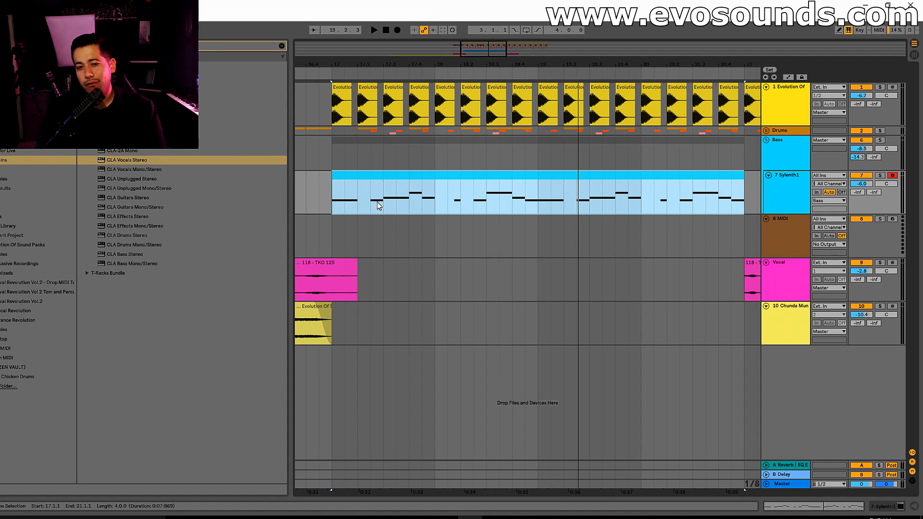
- Duplicate the Sylenth1 track and delete the first beat, 17.1.1 to 17.2.1, from the clip on track 7
{"action": "left_click_drag", "start_coordinate": [350, 208], "coordinate": [328, 206]}
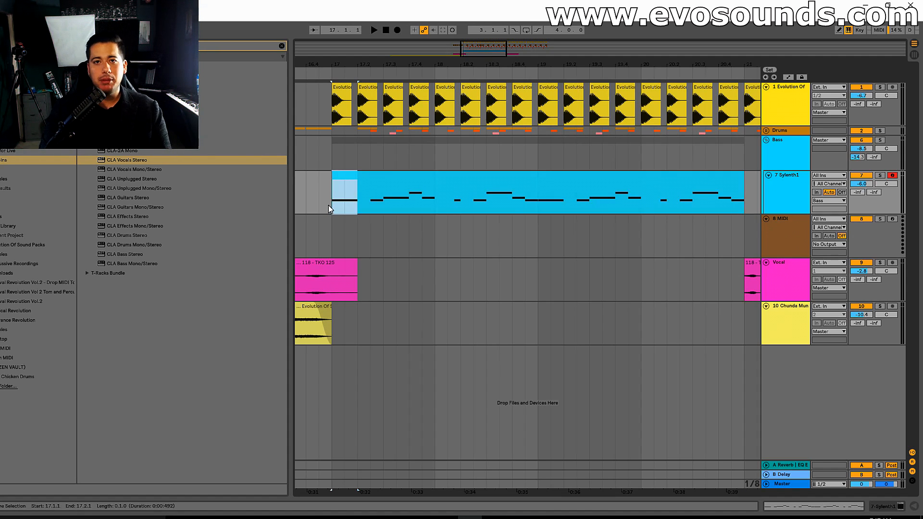
{"action": "left_click", "coordinate": [777, 192]}
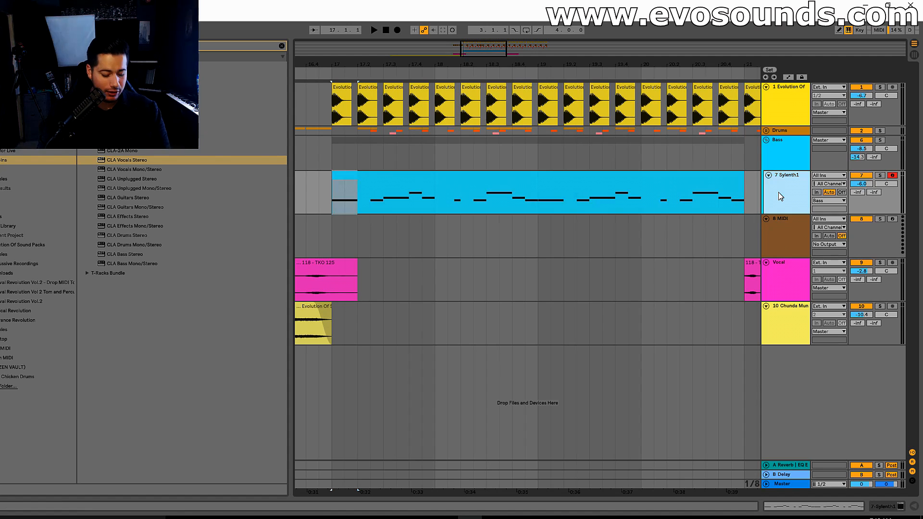
{"action": "key", "text": "ctrl+d"}
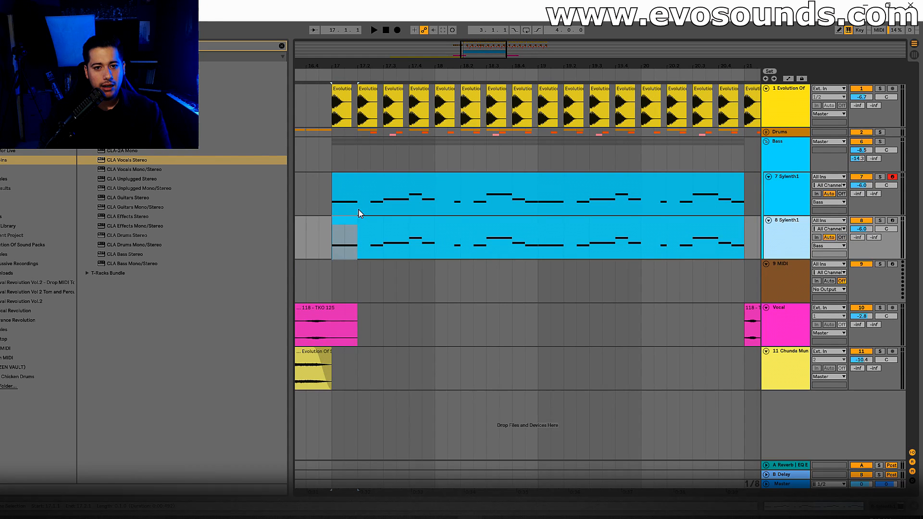
{"action": "left_click", "coordinate": [333, 207]}
{"action": "key", "text": "Delete"}
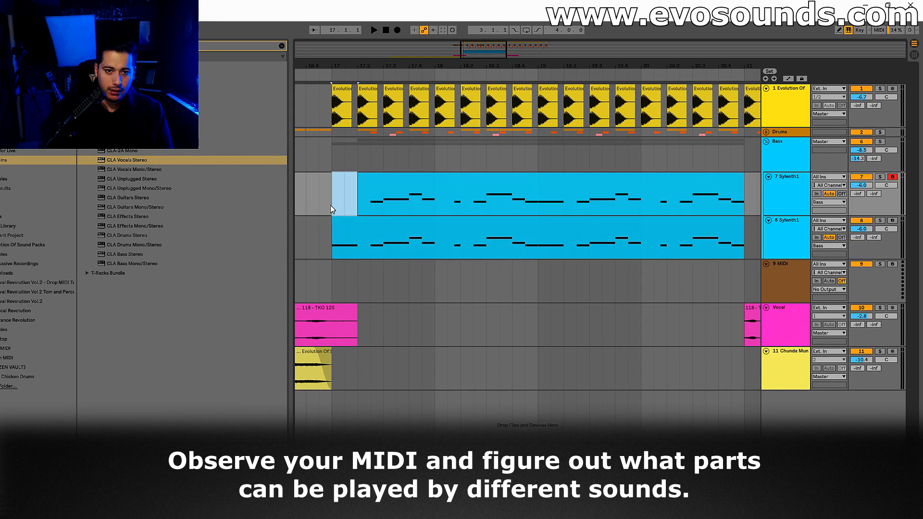
- Play track 7 from 17.2.1 and examine which note groups before bar 18 could be played by different sounds
{"action": "left_click", "coordinate": [359, 210]}
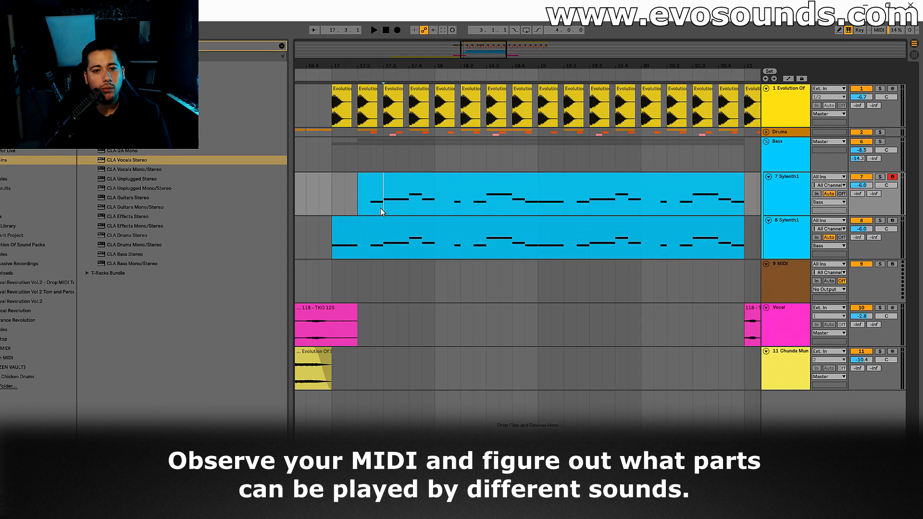
{"action": "left_click", "coordinate": [358, 207]}
{"action": "key", "text": "space"}
{"action": "key", "text": "space"}
{"action": "left_click_drag", "start_coordinate": [383, 205], "coordinate": [429, 199]}
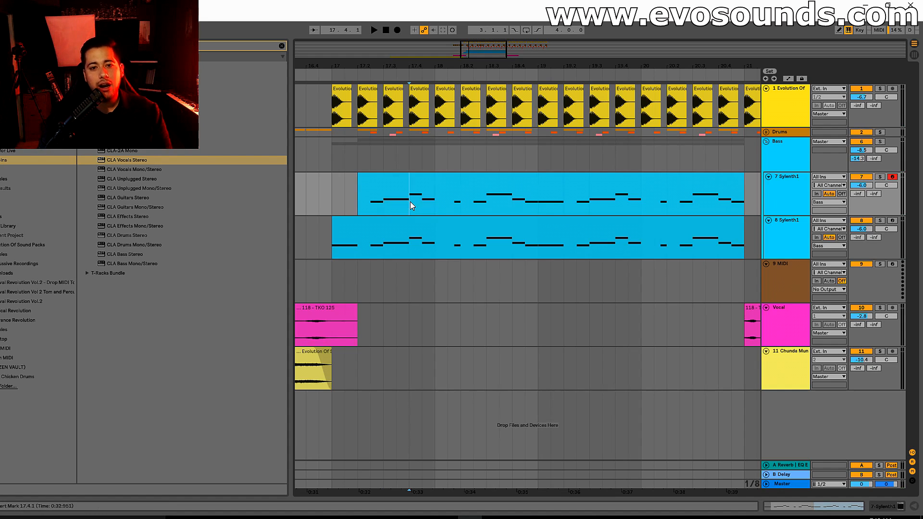
{"action": "left_click_drag", "start_coordinate": [411, 201], "coordinate": [436, 202]}
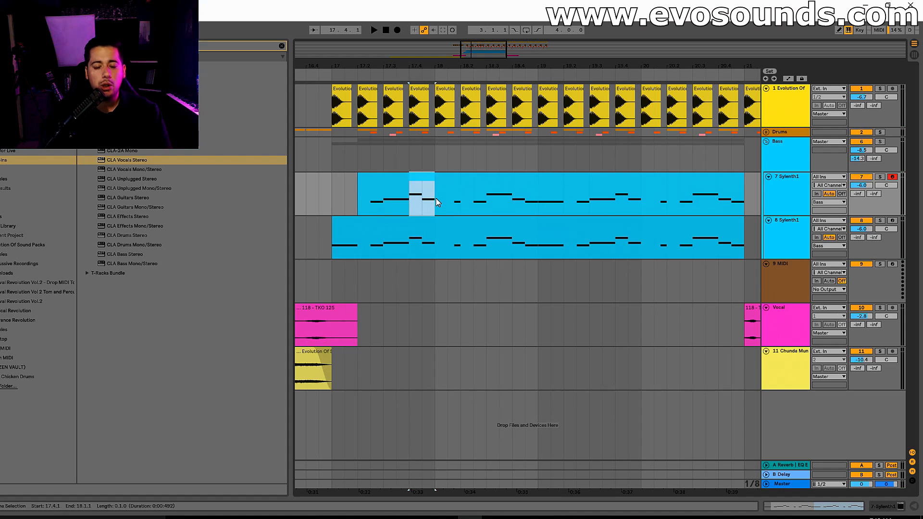
{"action": "left_click", "coordinate": [412, 204]}
- Duplicate Sylenth1 track 7 again and delete the section from 17.2.1 to 17.3.1 from the copy on track 8
{"action": "left_click", "coordinate": [784, 196]}
{"action": "key", "text": "ctrl+d"}
{"action": "left_click_drag", "start_coordinate": [383, 251], "coordinate": [358, 251]}
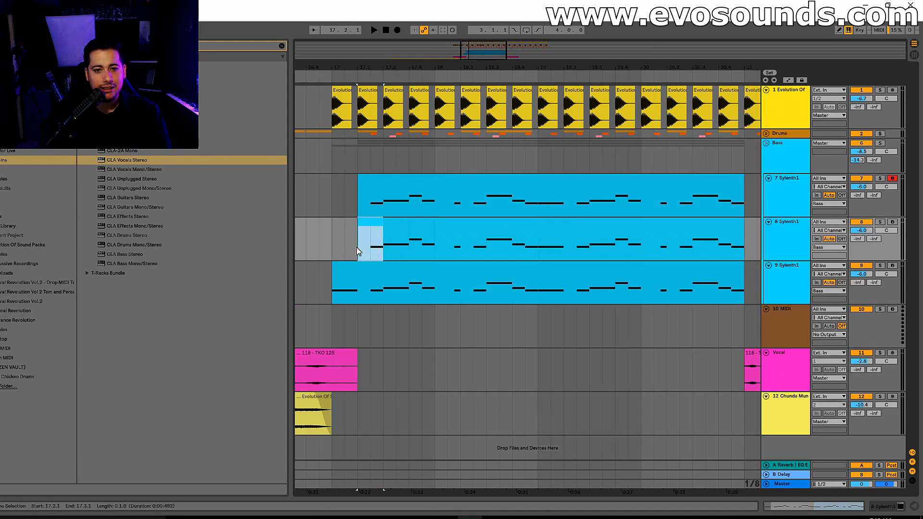
{"action": "key", "text": "Delete"}
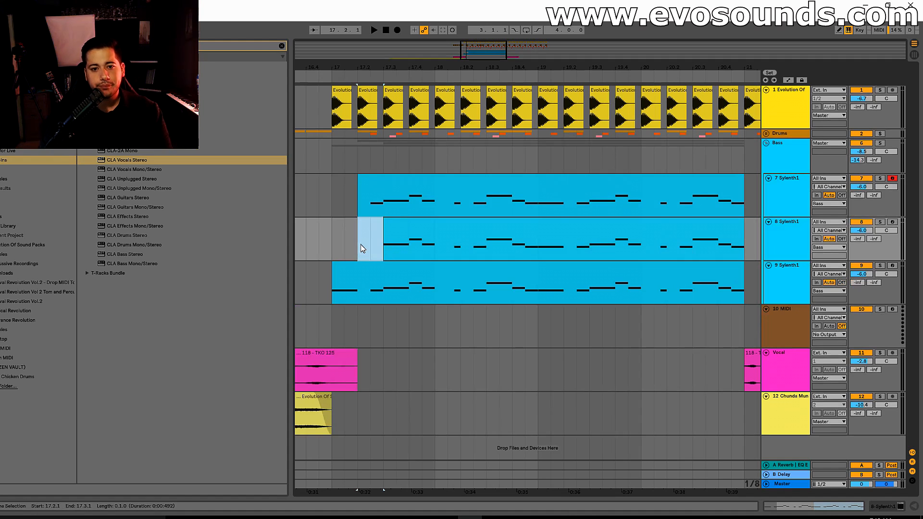
- Delete the section from 17.2.3 to 18.1.1 on track 9 and from 17.3.1 to 18.1.1 on track 7
{"action": "left_click_drag", "start_coordinate": [369, 293], "coordinate": [435, 295]}
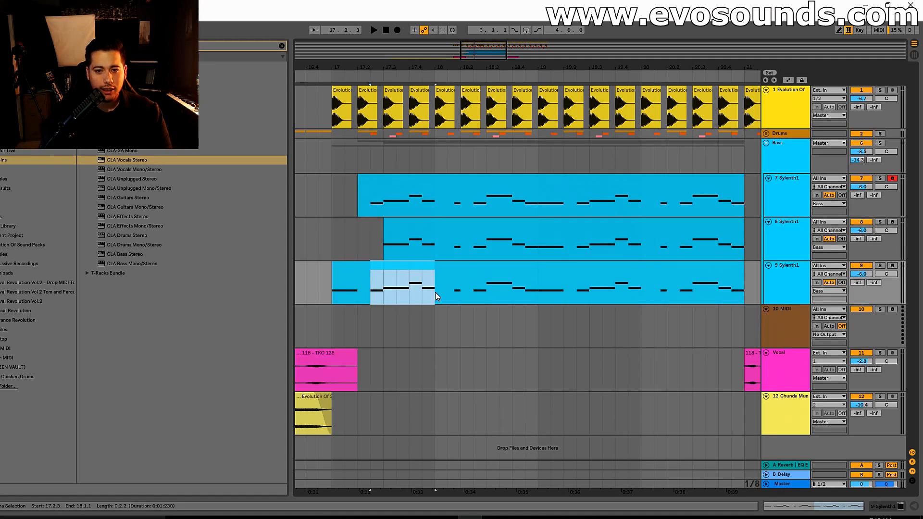
{"action": "key", "text": "Delete"}
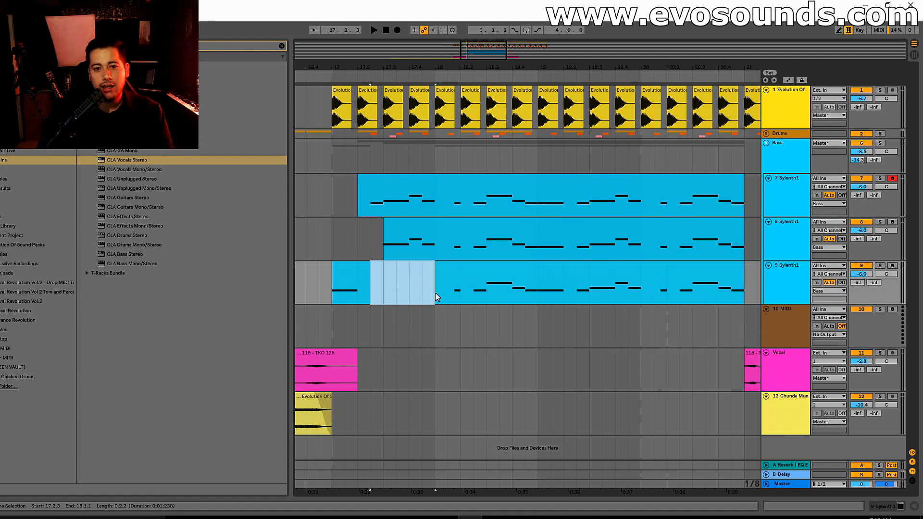
{"action": "left_click_drag", "start_coordinate": [383, 205], "coordinate": [432, 202]}
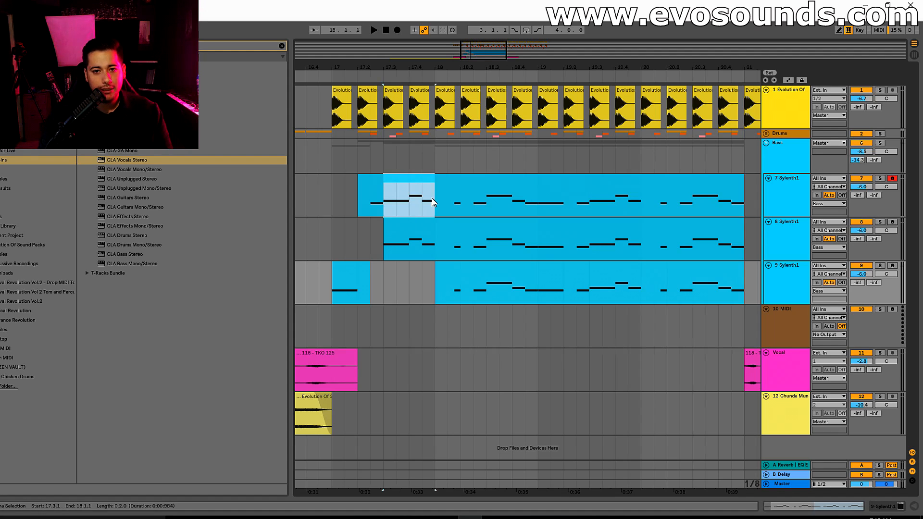
{"action": "key", "text": "Delete"}
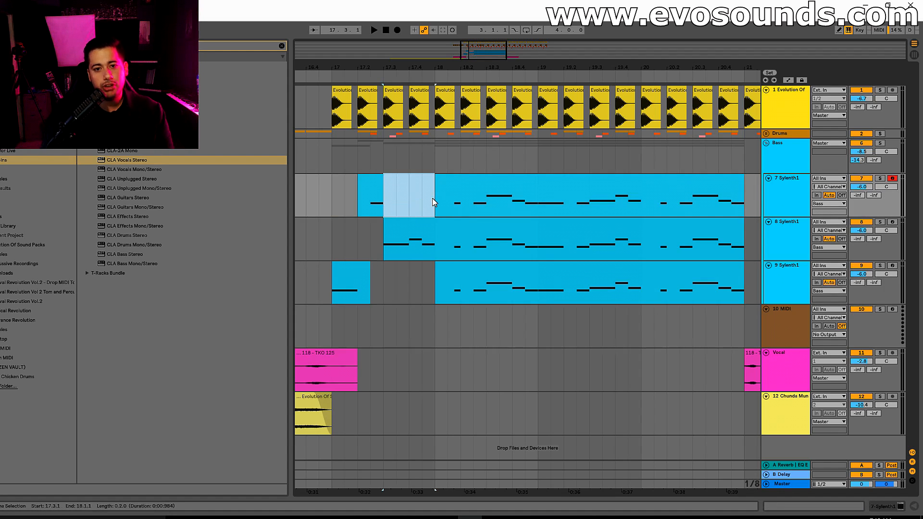
{"action": "left_click_drag", "start_coordinate": [335, 229], "coordinate": [435, 217]}
{"action": "left_click", "coordinate": [434, 218]}
{"action": "left_click", "coordinate": [365, 186]}
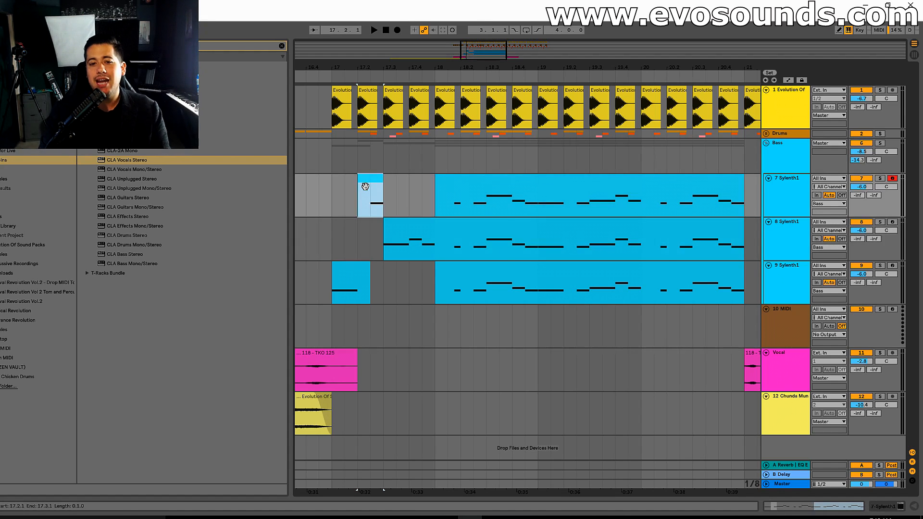
- Delete the section from 18.1.1 to 18.3.1 on track 8 and from 18.1.1 to 19.1.1 on track 9
{"action": "left_click_drag", "start_coordinate": [436, 246], "coordinate": [486, 254]}
{"action": "key", "text": "Delete"}
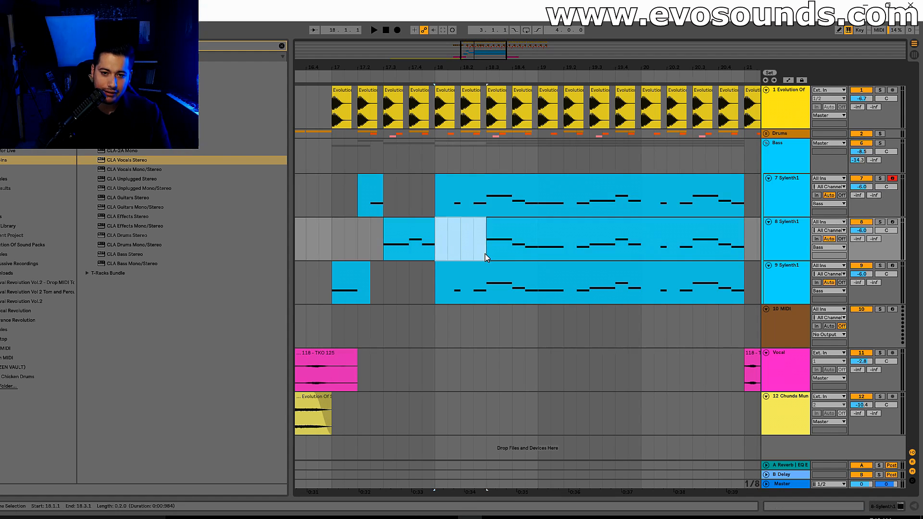
{"action": "key", "text": "Delete"}
{"action": "left_click_drag", "start_coordinate": [442, 295], "coordinate": [528, 286]}
{"action": "key", "text": "Delete"}
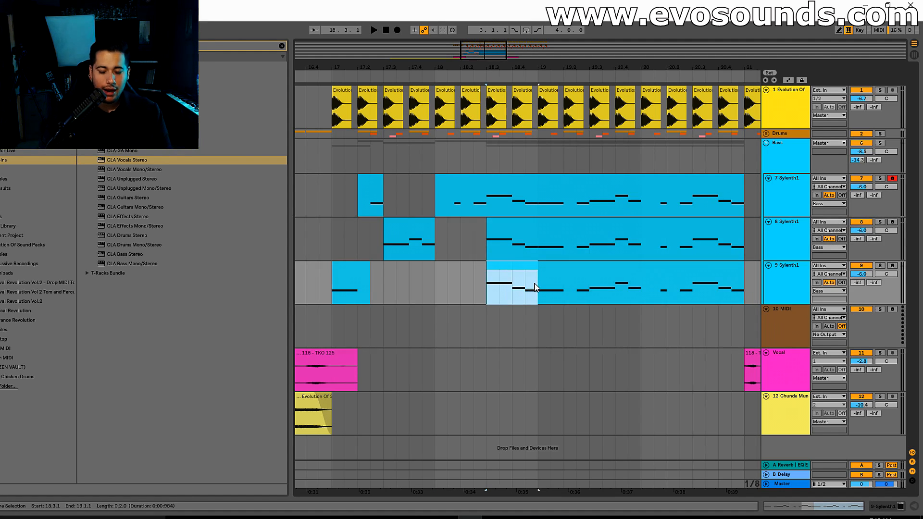
{"action": "key", "text": "Delete"}
- Delete the section from 18.3.1 to 19.1.1 from the Sylenth1 clip on track 7
{"action": "left_click", "coordinate": [481, 220]}
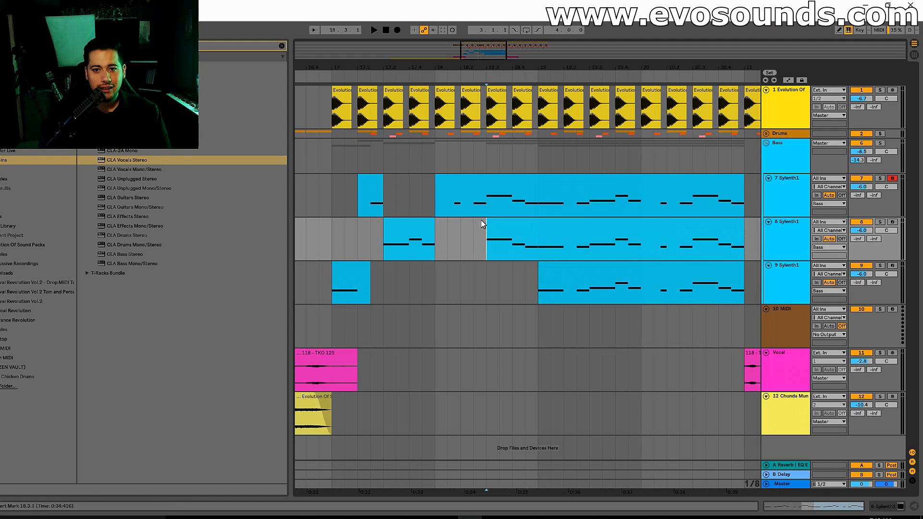
{"action": "left_click_drag", "start_coordinate": [494, 205], "coordinate": [533, 207]}
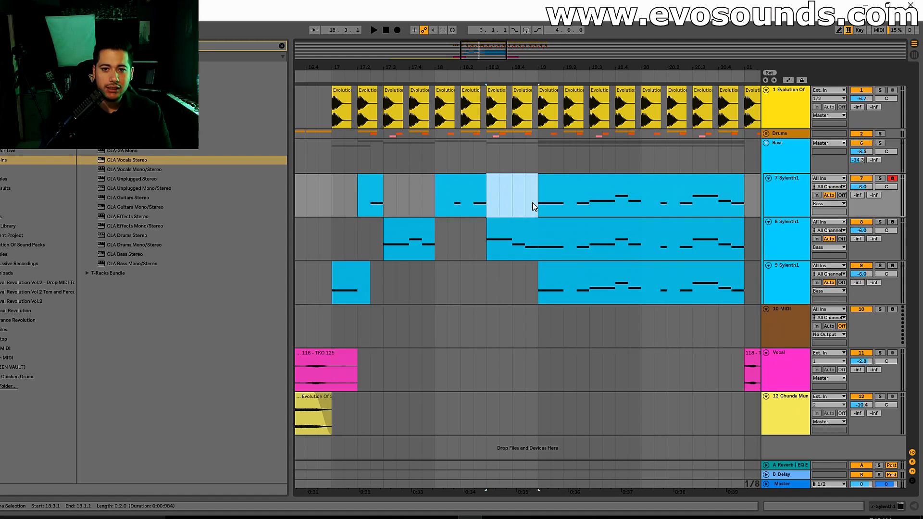
{"action": "left_click", "coordinate": [502, 223]}
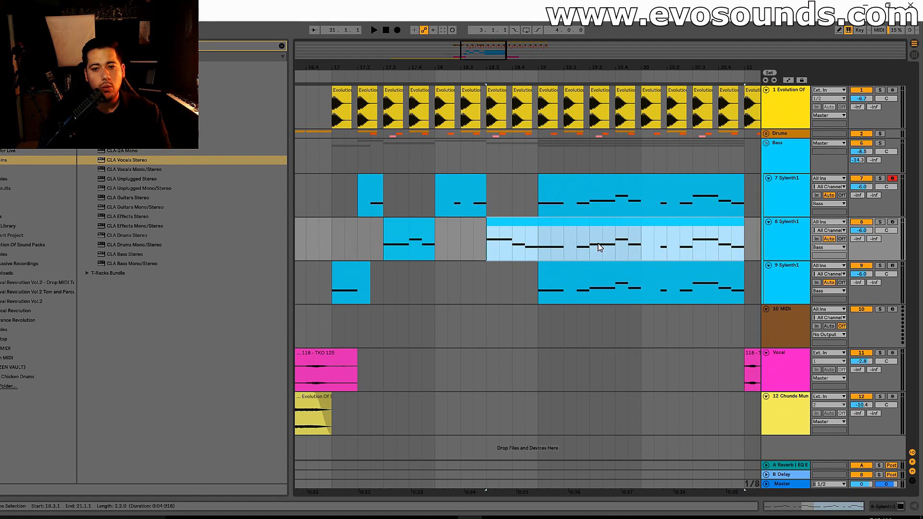
- Duplicate Sylenth1 track 8 so the notes from 18.3.1 to 19.1.1 can use a separate sound
{"action": "left_click_drag", "start_coordinate": [536, 248], "coordinate": [489, 240]}
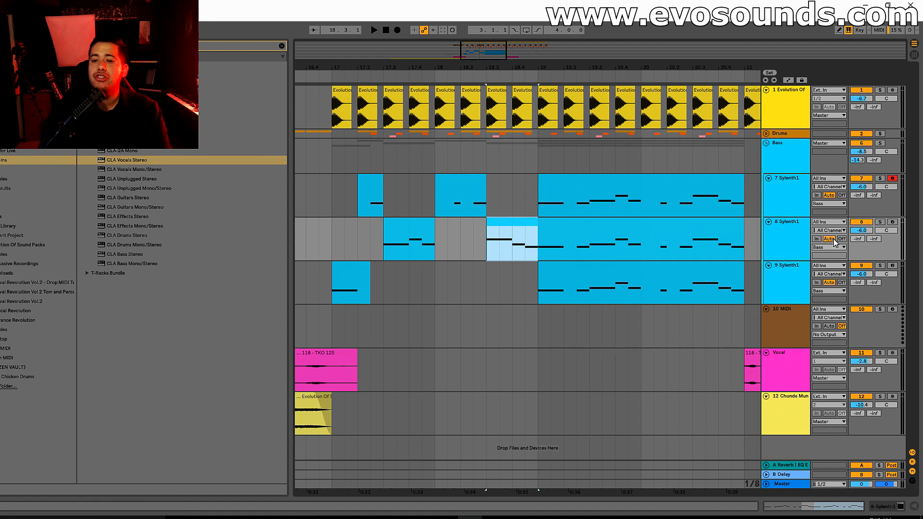
{"action": "left_click", "coordinate": [783, 243]}
{"action": "key", "text": "ctrl+d"}
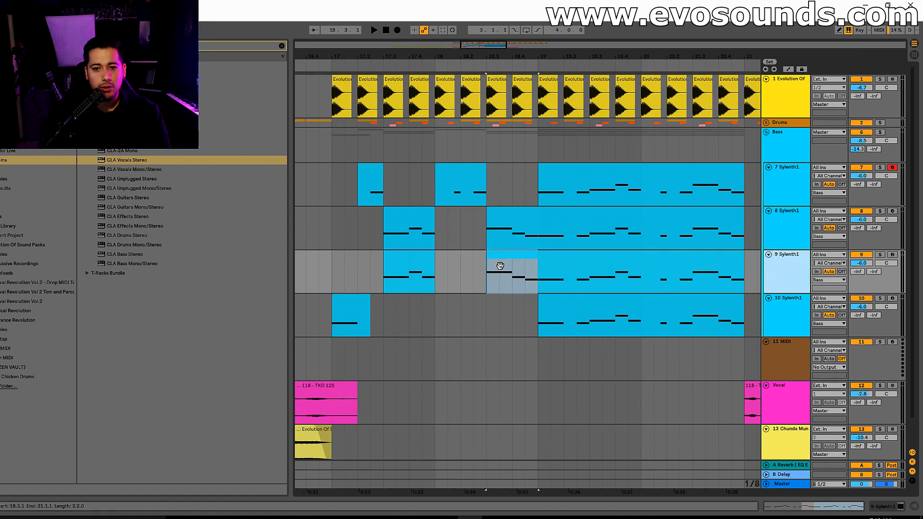
- Delete 18.3.1 to 19.1.1 from track 8 and the clip from 17.3.1 to 18.1.1 on its copy, track 9
{"action": "left_click_drag", "start_coordinate": [489, 244], "coordinate": [501, 243]}
{"action": "key", "text": "Delete"}
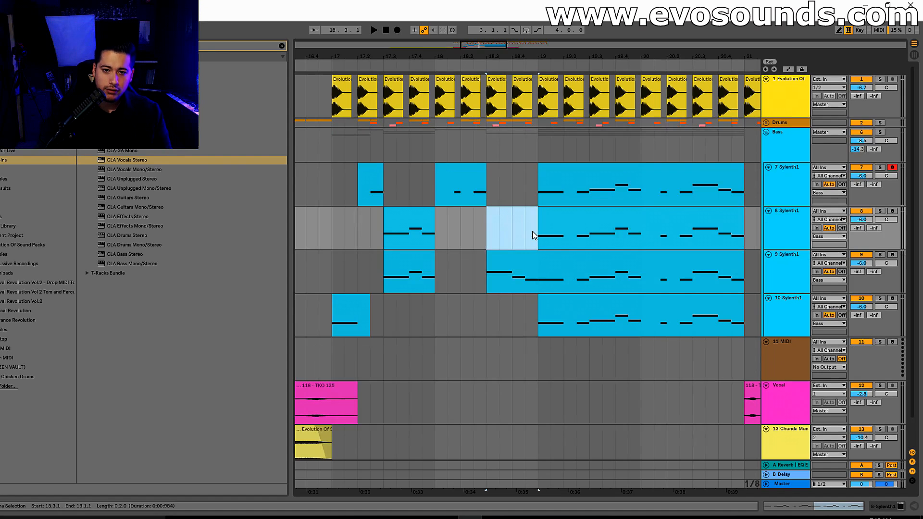
{"action": "left_click", "coordinate": [412, 264]}
{"action": "key", "text": "Delete"}
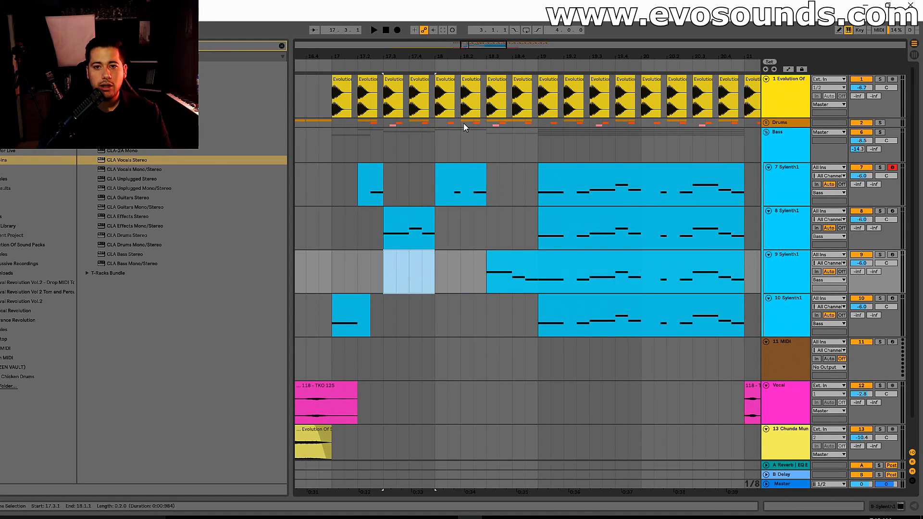
- Delete all bass clips from 19.1.1 to 21.1.1 on the four Sylenth1 tracks, 7 to 10
{"action": "left_click_drag", "start_coordinate": [474, 45], "coordinate": [478, 36]}
{"action": "left_click_drag", "start_coordinate": [500, 196], "coordinate": [657, 319]}
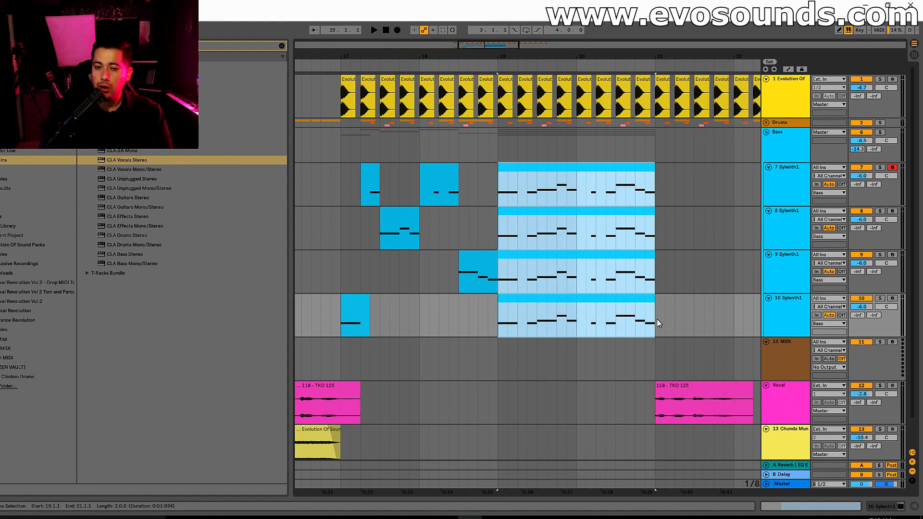
{"action": "key", "text": "Delete"}
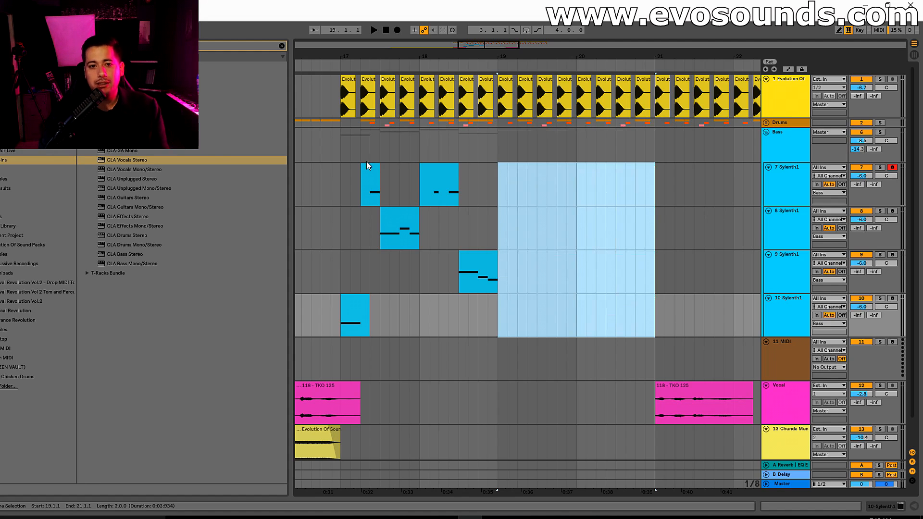
- Open the Sylenth1 synth on track 10 and load the preset 020: BA - Darky
{"action": "left_click", "coordinate": [346, 263]}
{"action": "double_click", "coordinate": [809, 315]}
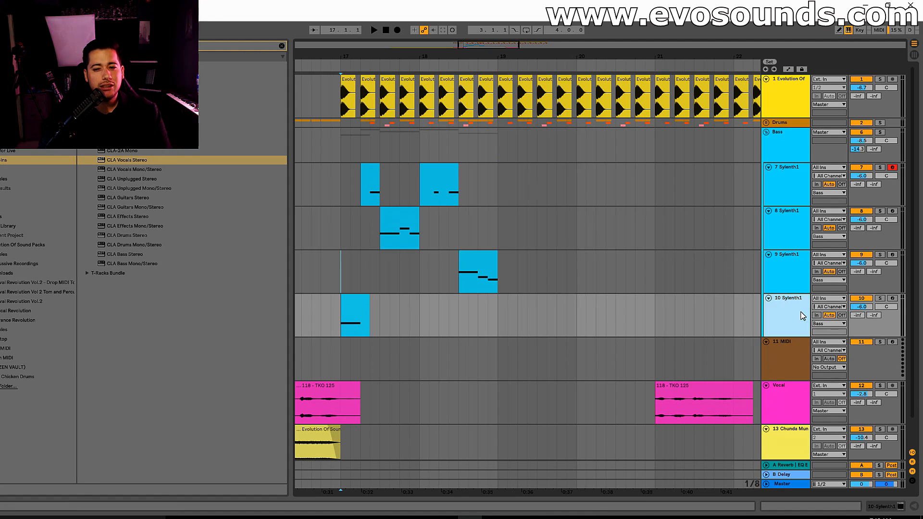
{"action": "left_click", "coordinate": [3, 406]}
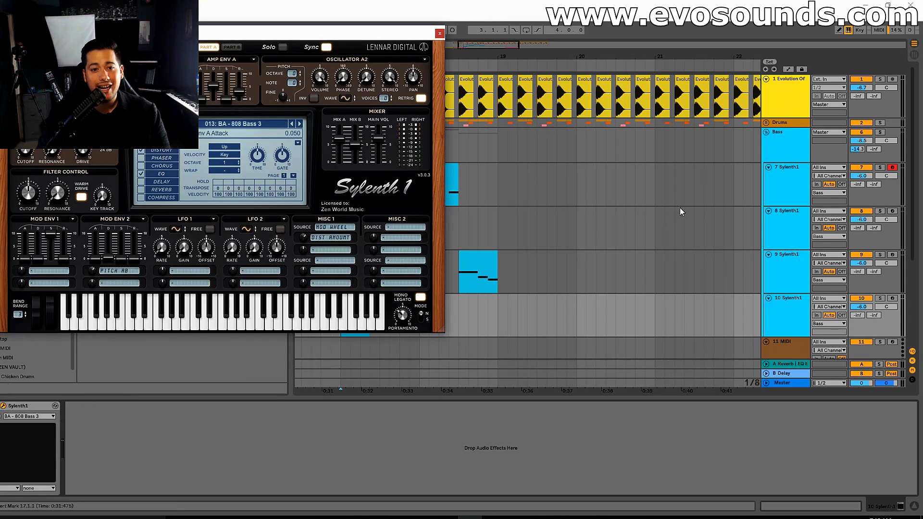
{"action": "left_click_drag", "start_coordinate": [334, 31], "coordinate": [545, 96]}
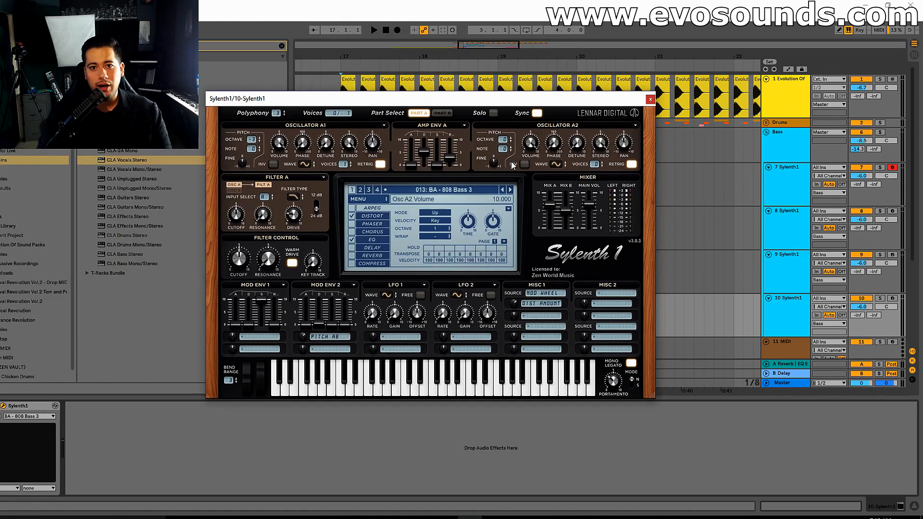
{"action": "left_click", "coordinate": [470, 191]}
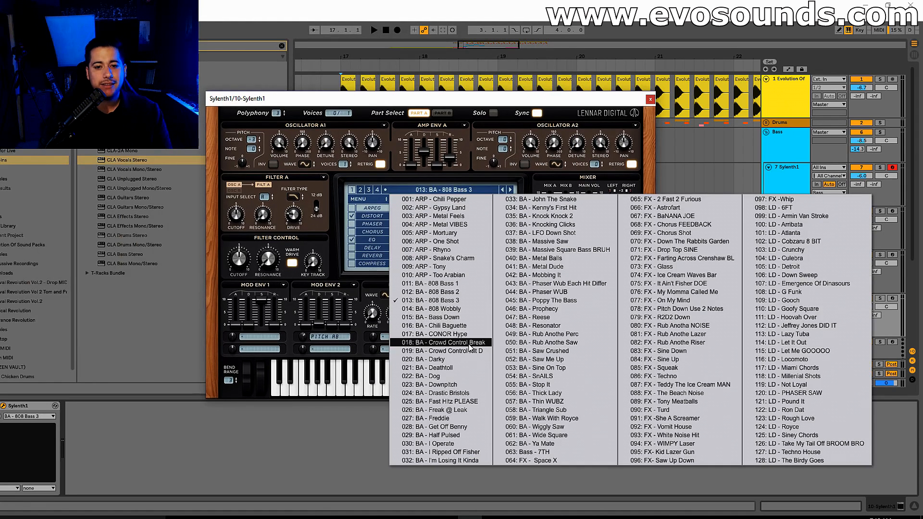
{"action": "left_click", "coordinate": [464, 360]}
- Audition the presets following BA - Darky with track 10 soloed and settle on 023: BA - Downpitch
{"action": "key", "text": "space"}
{"action": "left_click_drag", "start_coordinate": [602, 99], "coordinate": [594, 196]}
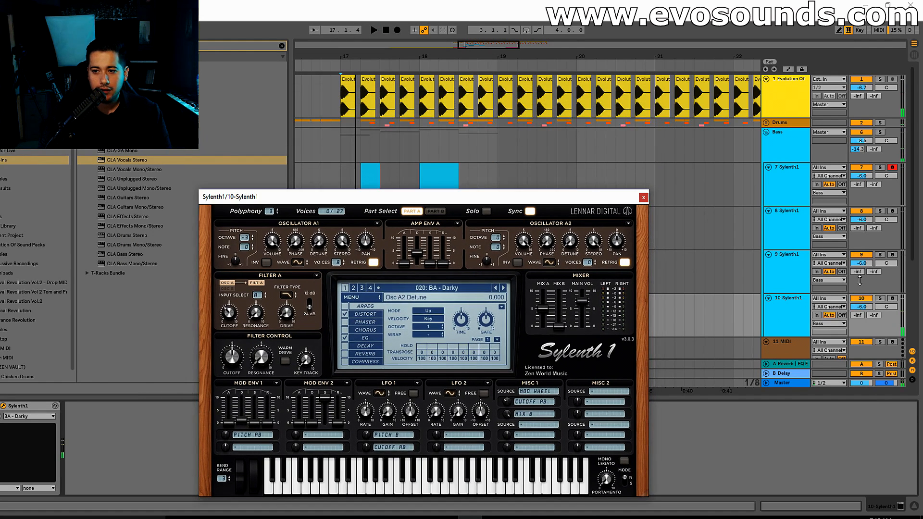
{"action": "left_click", "coordinate": [503, 288]}
{"action": "left_click", "coordinate": [503, 287]}
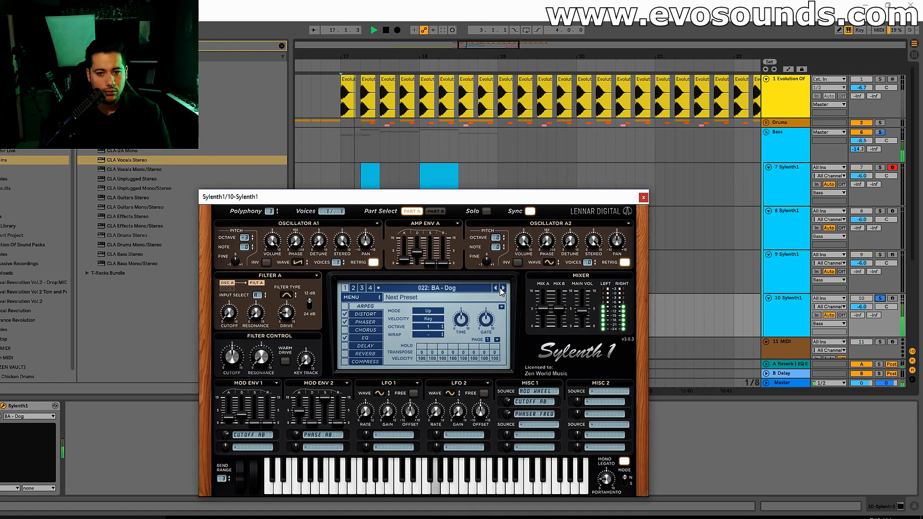
{"action": "left_click", "coordinate": [503, 287]}
{"action": "left_click", "coordinate": [503, 287]}
{"action": "key", "text": "space"}
{"action": "left_click", "coordinate": [495, 289]}
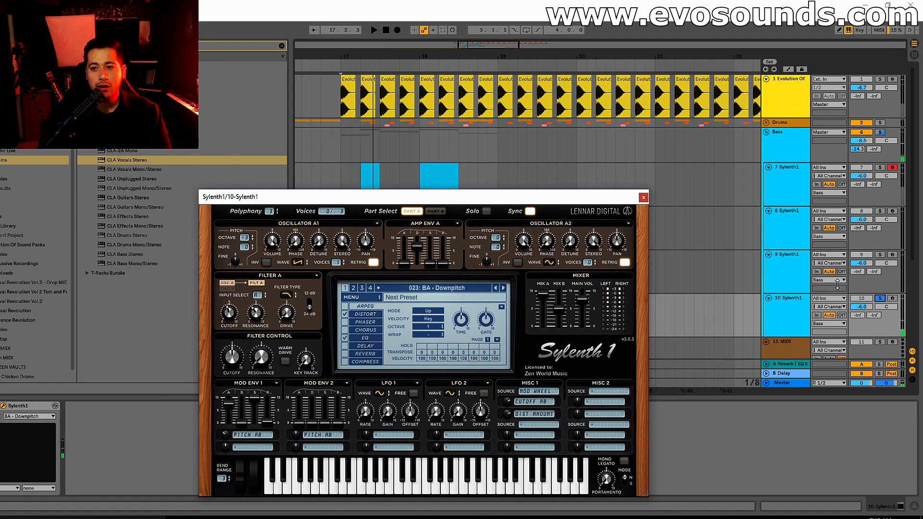
- Unsolo track 10 and play its BA - Downpitch sound with the full mix from bar 17
{"action": "left_click", "coordinate": [879, 298]}
{"action": "key", "text": "space"}
{"action": "key", "text": "space"}
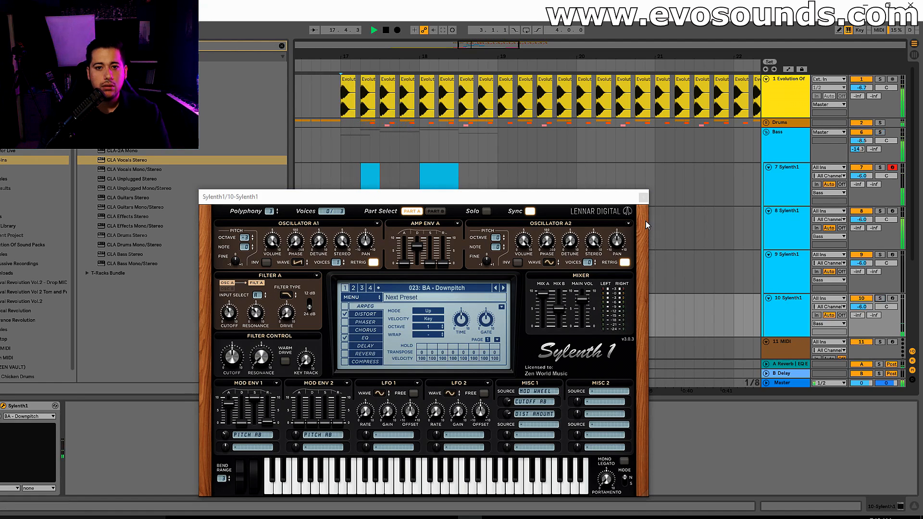
{"action": "key", "text": "space"}
- Load preset 024: BA - Drastic Bristols on track 10 and raise its Mod Env 1 attack to about 3.3 while auditioning it
{"action": "left_click", "coordinate": [504, 287]}
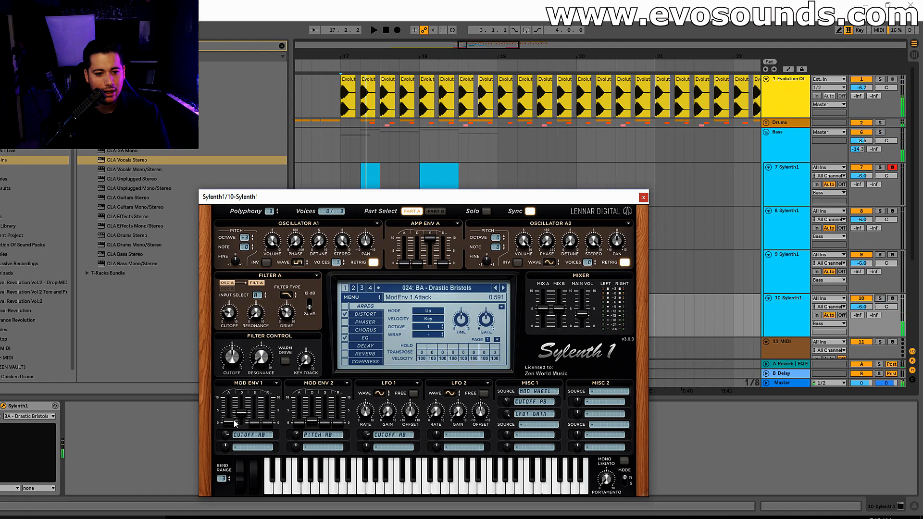
{"action": "key", "text": "space"}
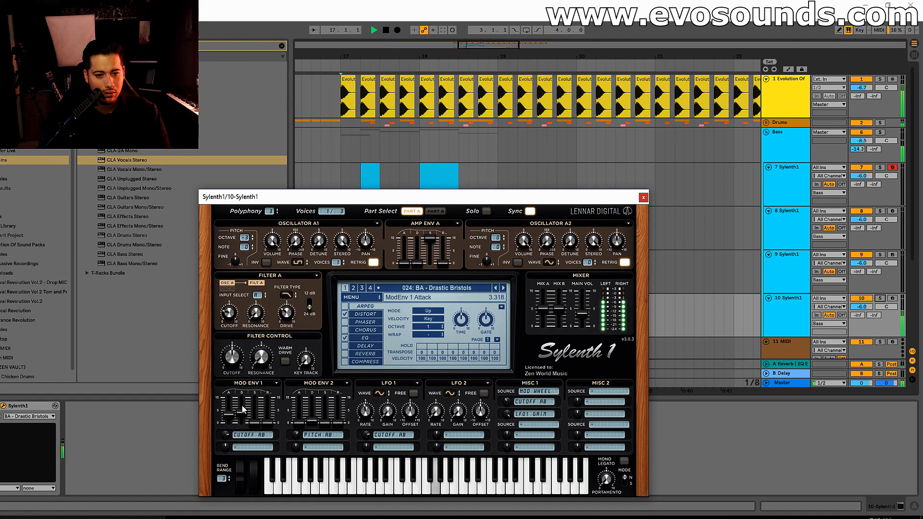
{"action": "key", "text": "space"}
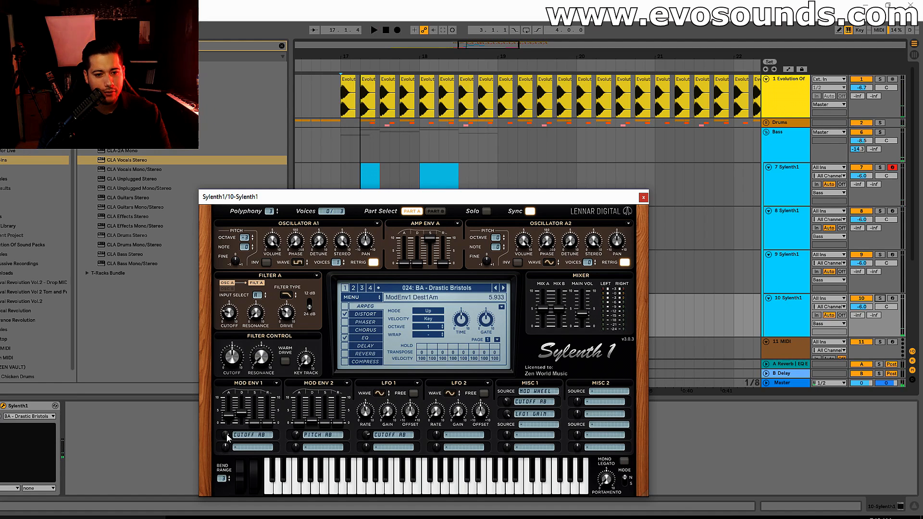
{"action": "key", "text": "space"}
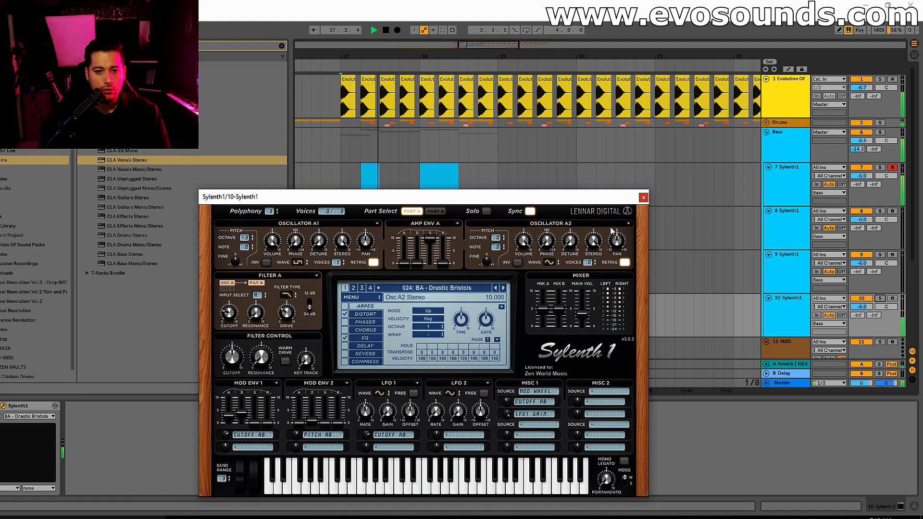
{"action": "left_click", "coordinate": [251, 518]}
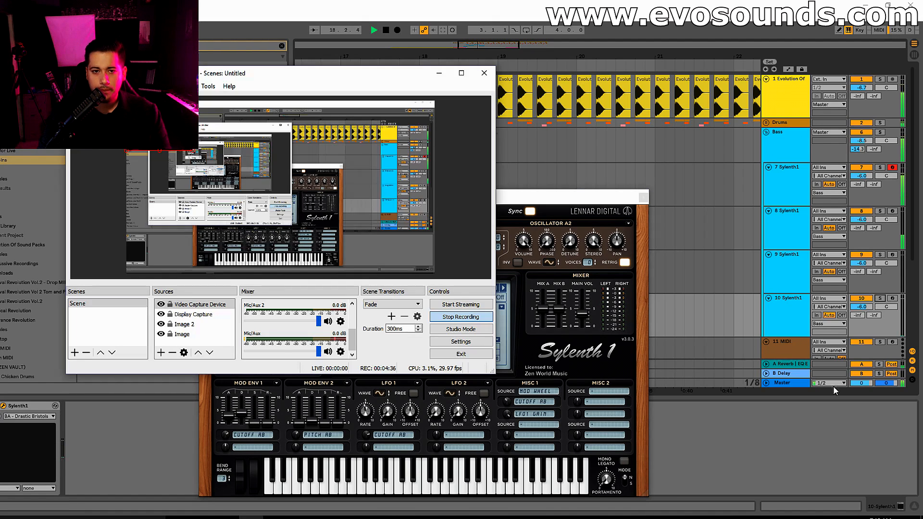
{"action": "left_click", "coordinate": [791, 419]}
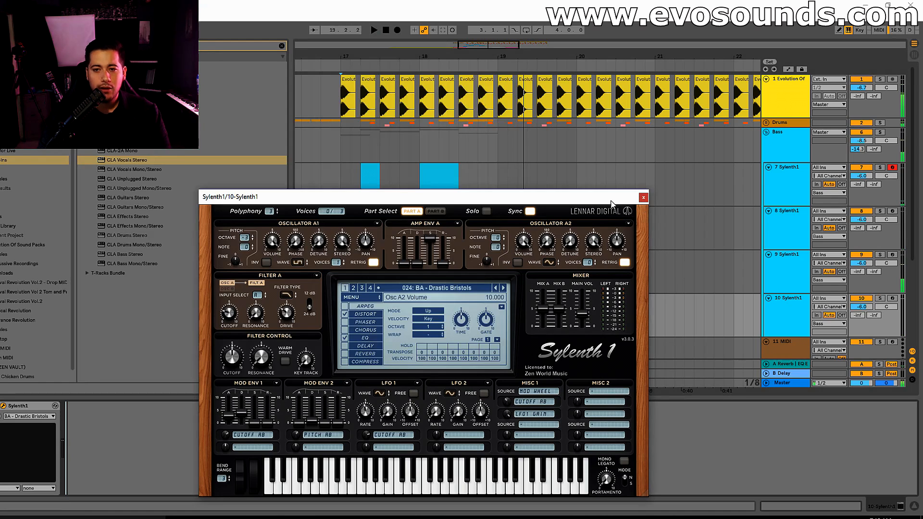
- Close the Sylenth1 window and play the split bass parts from just before bar 17
{"action": "left_click", "coordinate": [642, 197]}
{"action": "left_click", "coordinate": [328, 246]}
{"action": "key", "text": "space"}
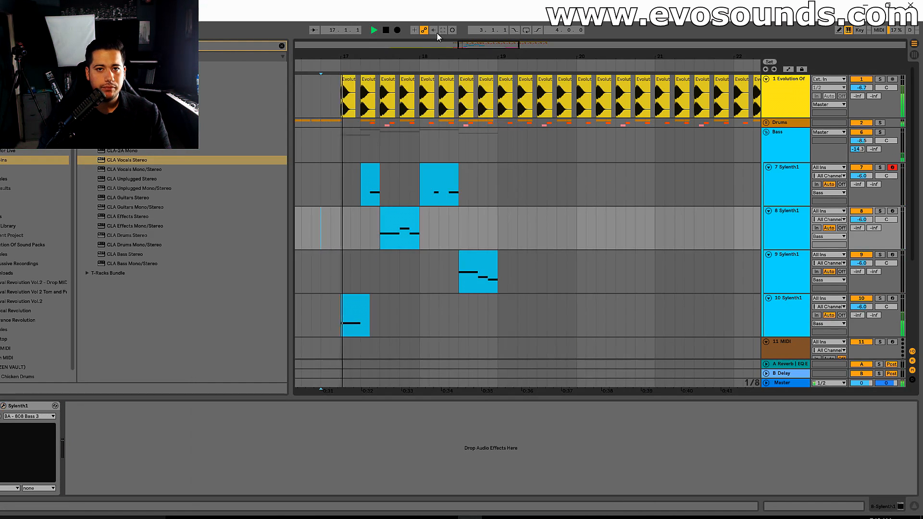
{"action": "left_click_drag", "start_coordinate": [462, 42], "coordinate": [462, 58]}
{"action": "key", "text": "space"}
- Load the preset 045: BA - Poppy The Bass in track 8's Sylenth1 and audition it with the track soloed
{"action": "left_click", "coordinate": [490, 183]}
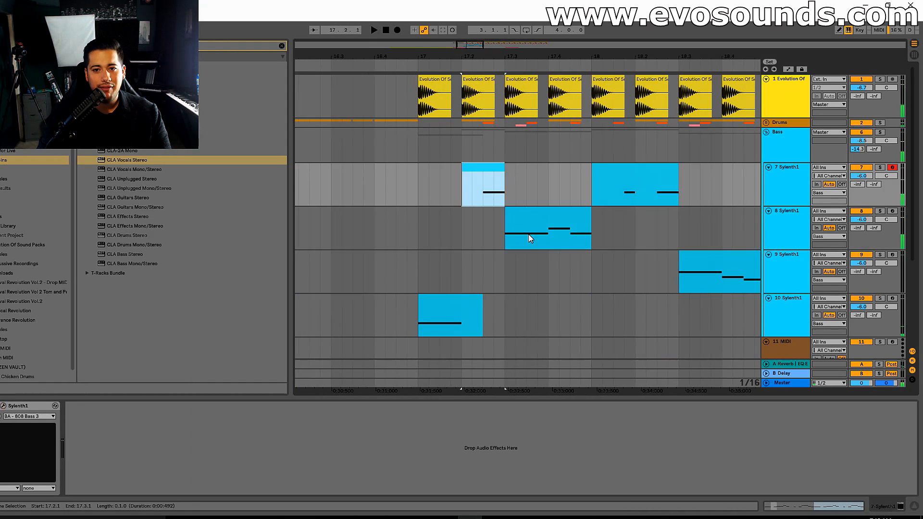
{"action": "left_click", "coordinate": [528, 235]}
{"action": "left_click", "coordinate": [799, 219]}
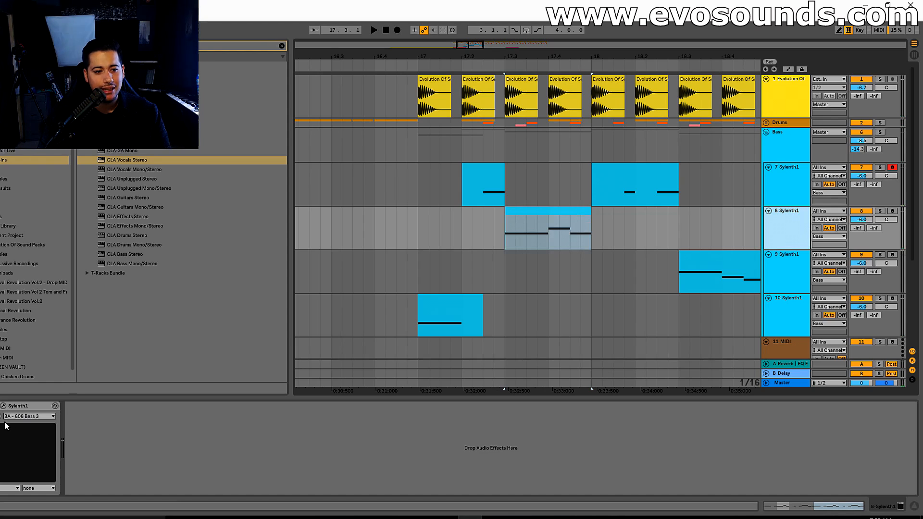
{"action": "left_click", "coordinate": [5, 406]}
{"action": "left_click", "coordinate": [880, 211]}
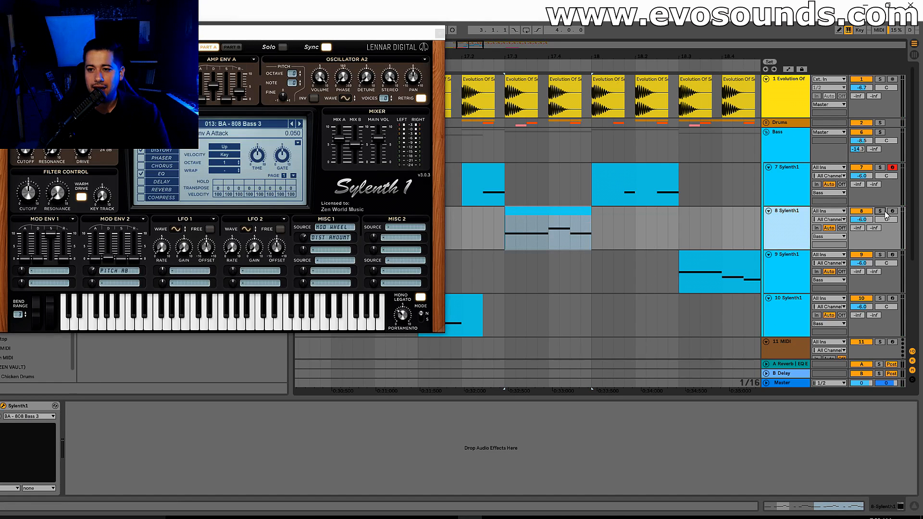
{"action": "key", "text": "space"}
{"action": "left_click", "coordinate": [240, 124]}
{"action": "left_click", "coordinate": [341, 237]}
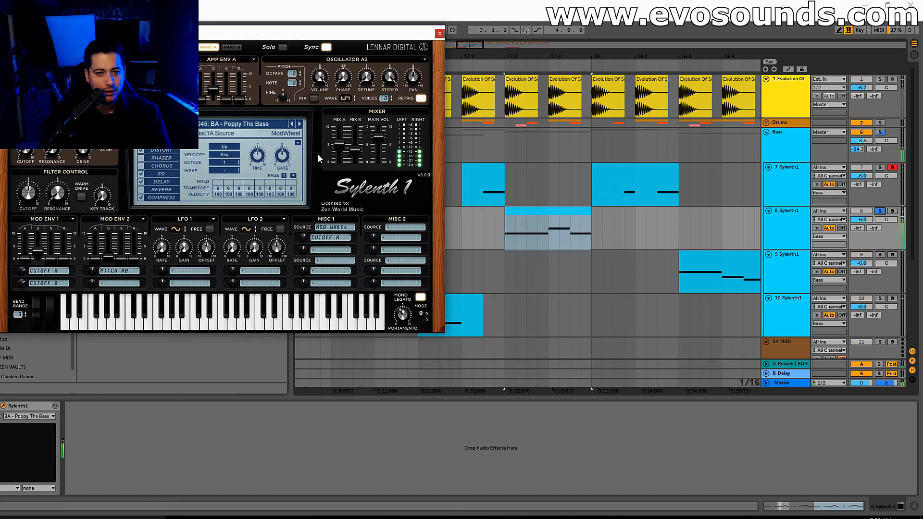
- Step through the following bass presets in track 8's Sylenth1 to 059: BA - Walk With Royce while auditioning them soloed
{"action": "left_click", "coordinate": [299, 124]}
{"action": "left_click", "coordinate": [300, 124]}
{"action": "left_click", "coordinate": [299, 124]}
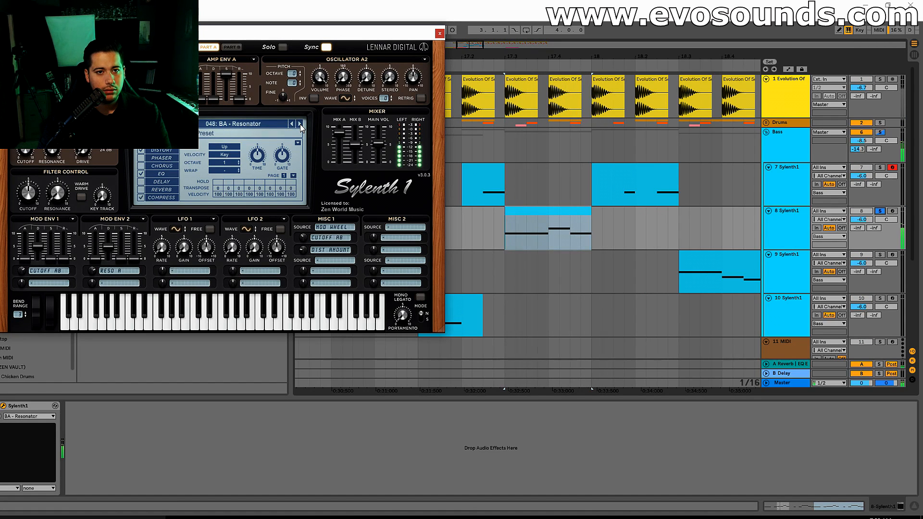
{"action": "left_click", "coordinate": [300, 124]}
{"action": "left_click", "coordinate": [300, 124]}
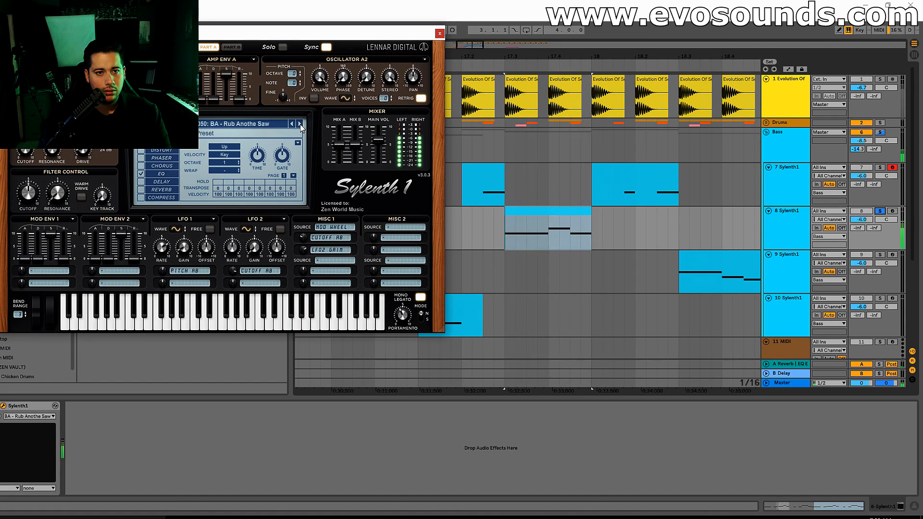
{"action": "left_click", "coordinate": [300, 124]}
{"action": "left_click", "coordinate": [300, 124]}
{"action": "left_click", "coordinate": [300, 124]}
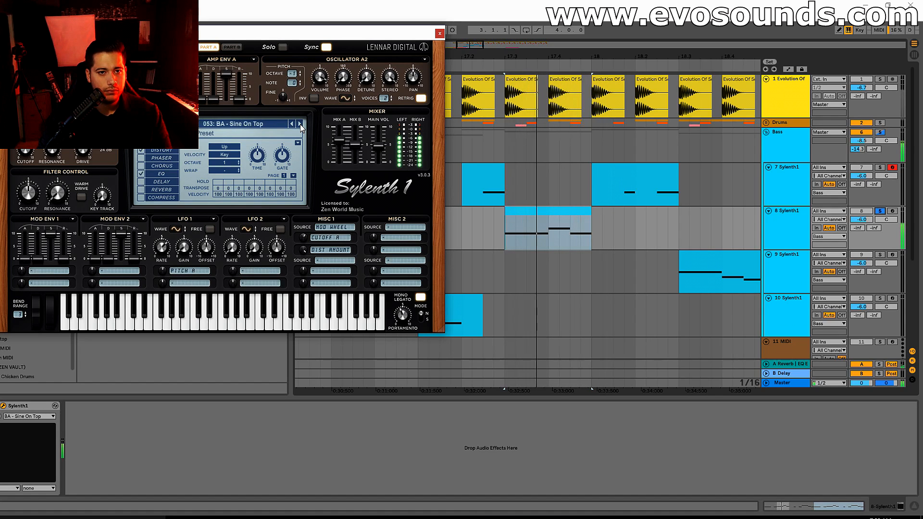
{"action": "left_click", "coordinate": [300, 124]}
{"action": "left_click", "coordinate": [299, 124]}
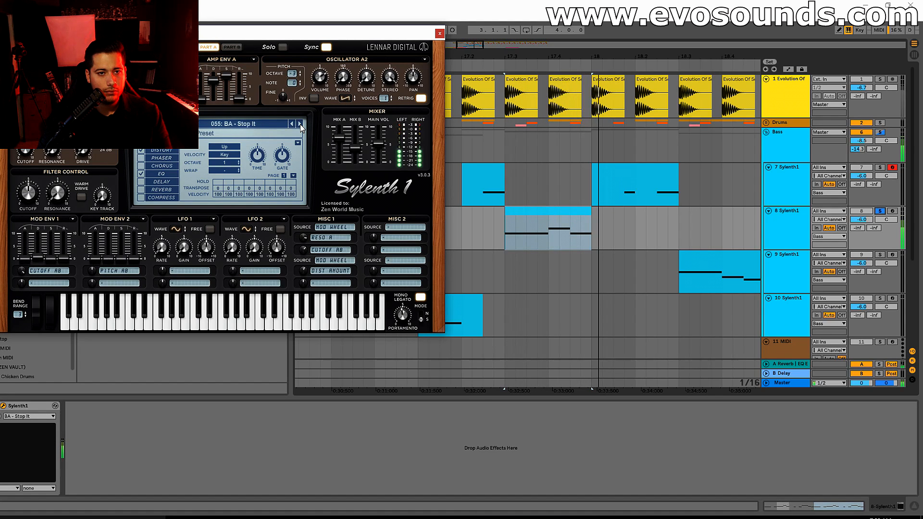
{"action": "left_click", "coordinate": [300, 124]}
{"action": "left_click", "coordinate": [300, 124]}
{"action": "left_click", "coordinate": [300, 124]}
{"action": "left_click", "coordinate": [300, 124]}
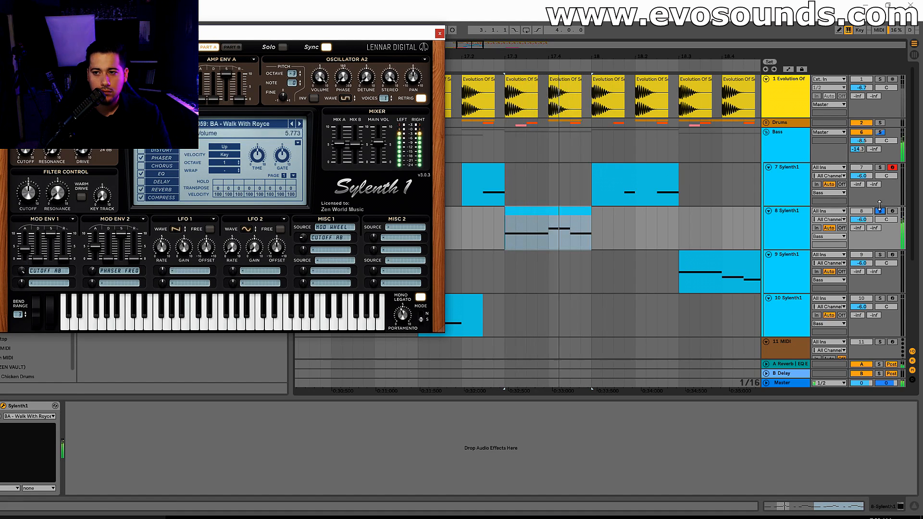
- Close the Sylenth1 window and play the full mix from 16.3 with track 8 unsoloed
{"action": "left_click", "coordinate": [439, 33]}
{"action": "key", "text": "minus"}
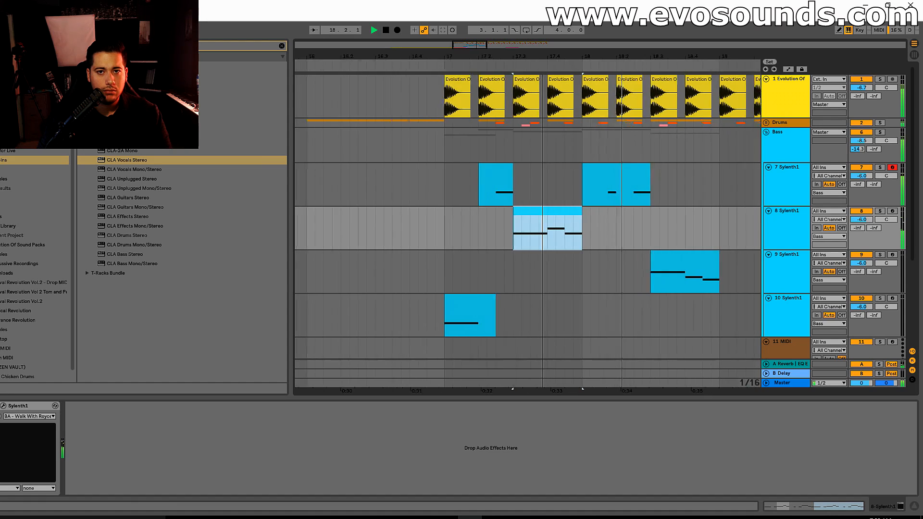
{"action": "left_click", "coordinate": [393, 175]}
{"action": "scroll", "coordinate": [440, 218], "scroll_direction": "down", "scroll_amount": 2}
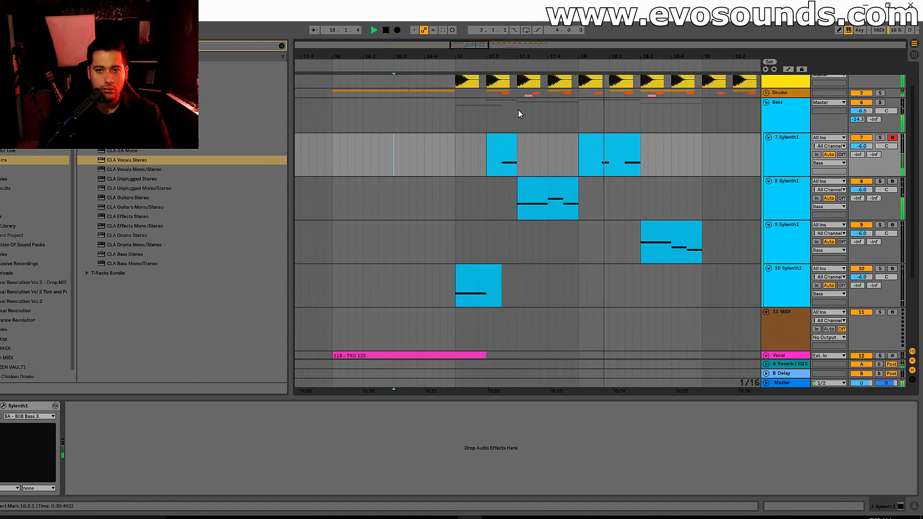
{"action": "key", "text": "minus"}
{"action": "key", "text": "minus"}
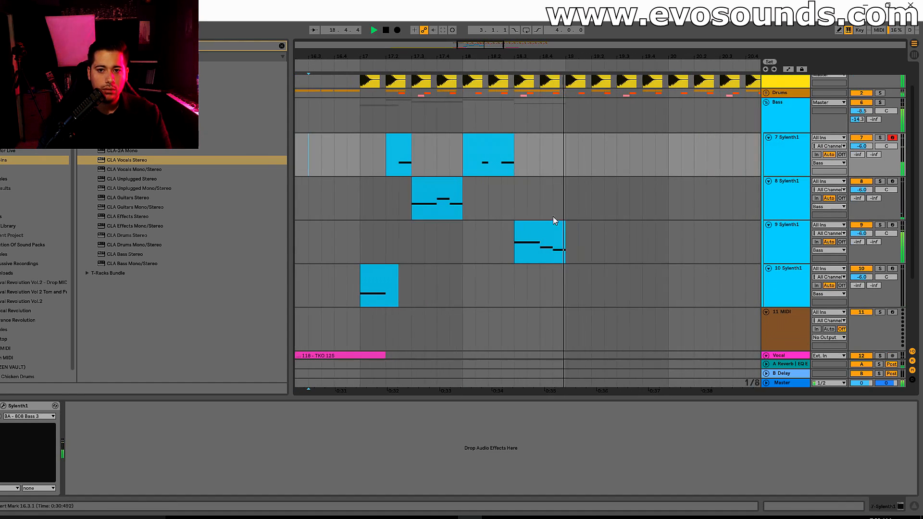
- Load preset 060: BA - Wiggly Saw in track 8's Sylenth1 and play it in the full mix
{"action": "left_click", "coordinate": [434, 185]}
{"action": "left_click", "coordinate": [768, 207]}
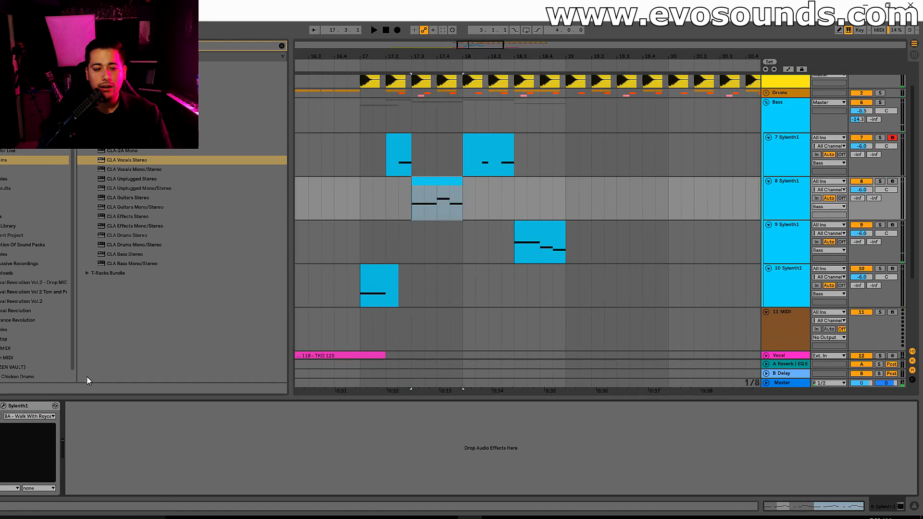
{"action": "left_click", "coordinate": [3, 406]}
{"action": "left_click", "coordinate": [300, 125]}
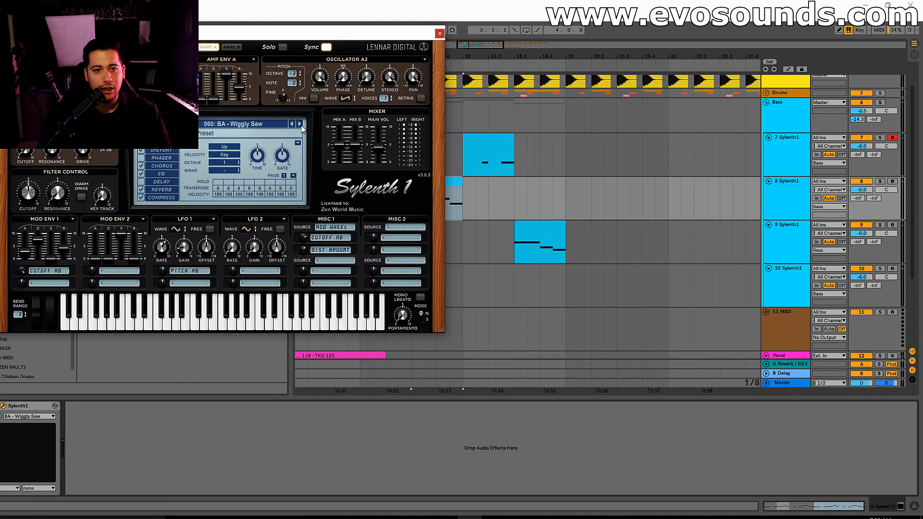
{"action": "left_click", "coordinate": [439, 33]}
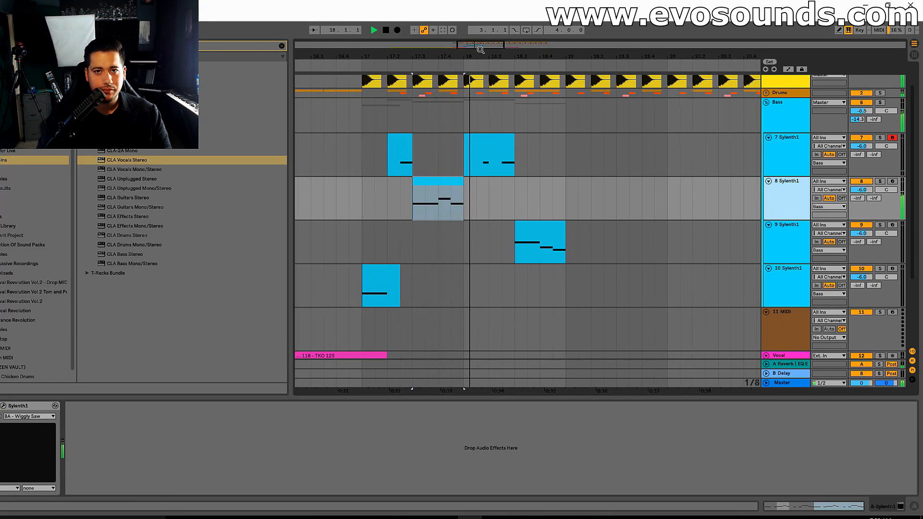
{"action": "left_click_drag", "start_coordinate": [483, 45], "coordinate": [483, 29]}
{"action": "key", "text": "space"}
{"action": "left_click", "coordinate": [804, 199]}
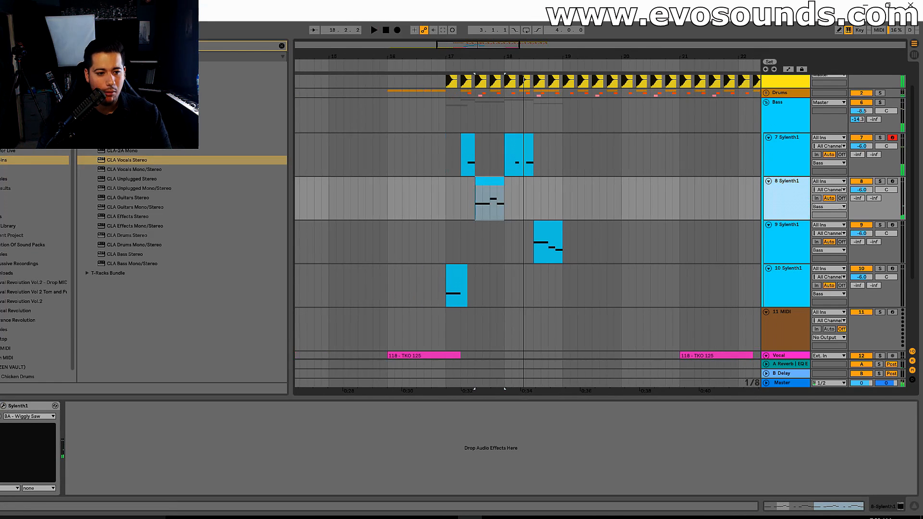
- Automate track 8's Sylenth1 ModWheel with a curve falling from a peak at the clip's start to zero at its end
{"action": "left_click", "coordinate": [4, 406]}
{"action": "key", "text": "space"}
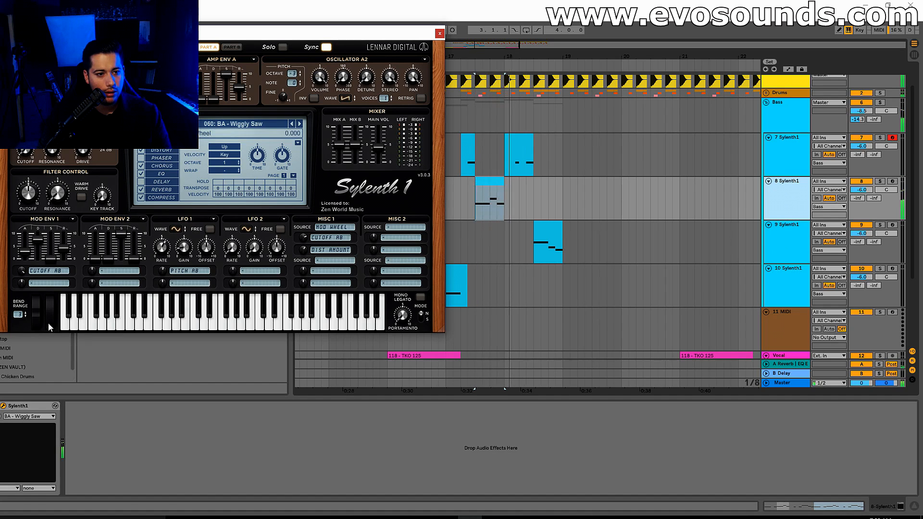
{"action": "left_click", "coordinate": [440, 34]}
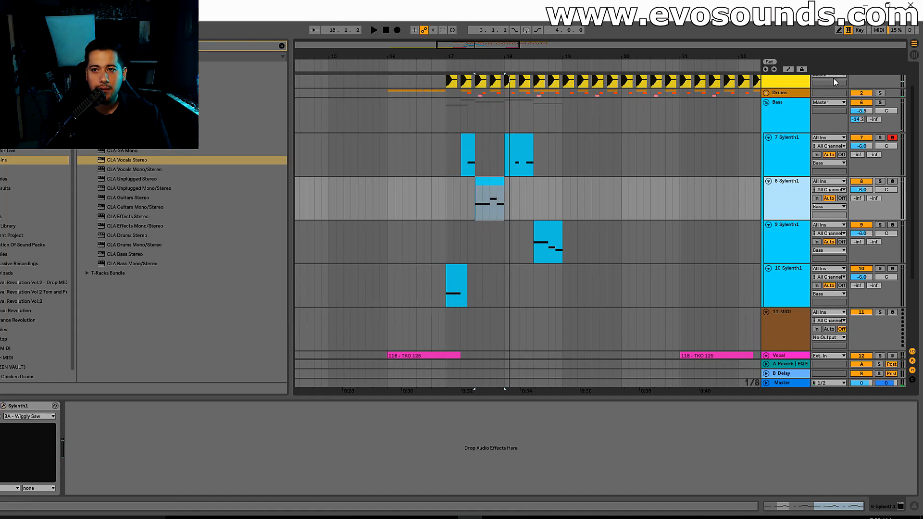
{"action": "left_click", "coordinate": [791, 69]}
{"action": "left_click", "coordinate": [476, 219]}
{"action": "left_click_drag", "start_coordinate": [504, 219], "coordinate": [485, 212]}
{"action": "key", "text": "space"}
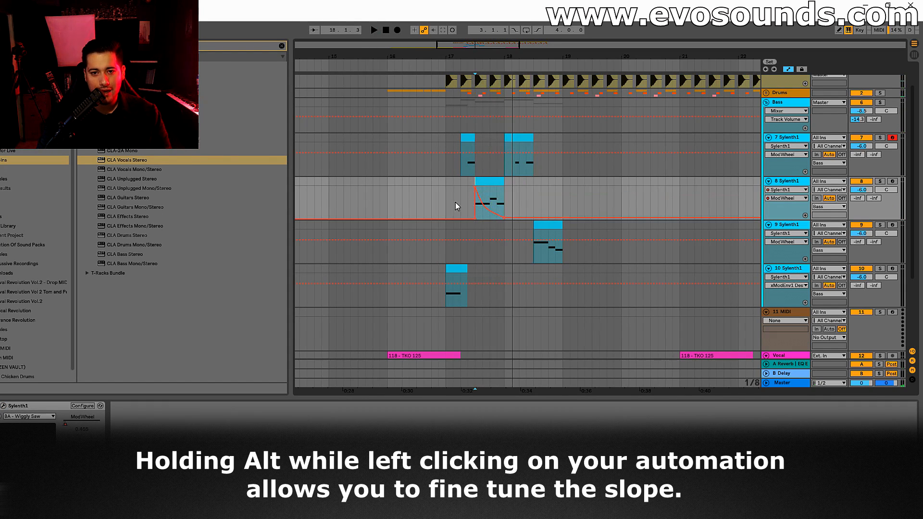
- Play the drop from just before bar 17 to hear the ModWheel curve, and select track 10
{"action": "left_click", "coordinate": [431, 202]}
{"action": "key", "text": "space"}
{"action": "left_click", "coordinate": [785, 269]}
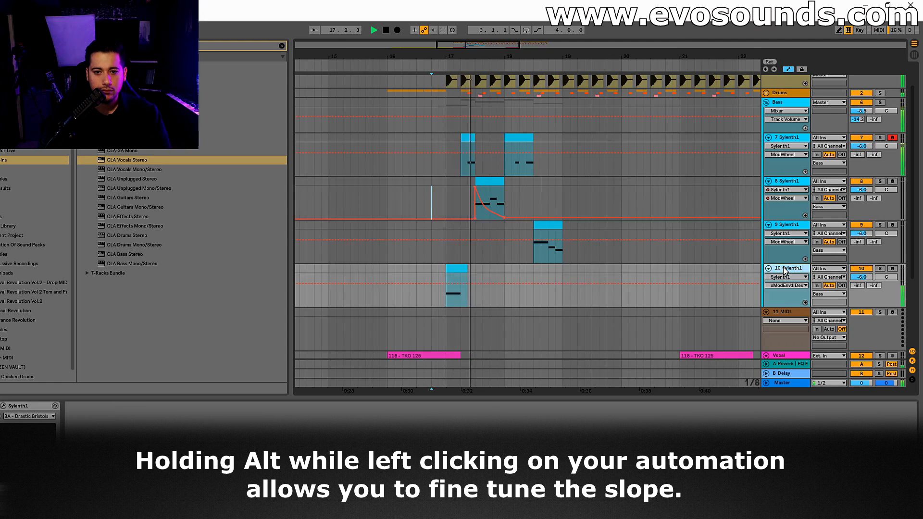
{"action": "key", "text": "Tab"}
{"action": "key", "text": "Tab"}
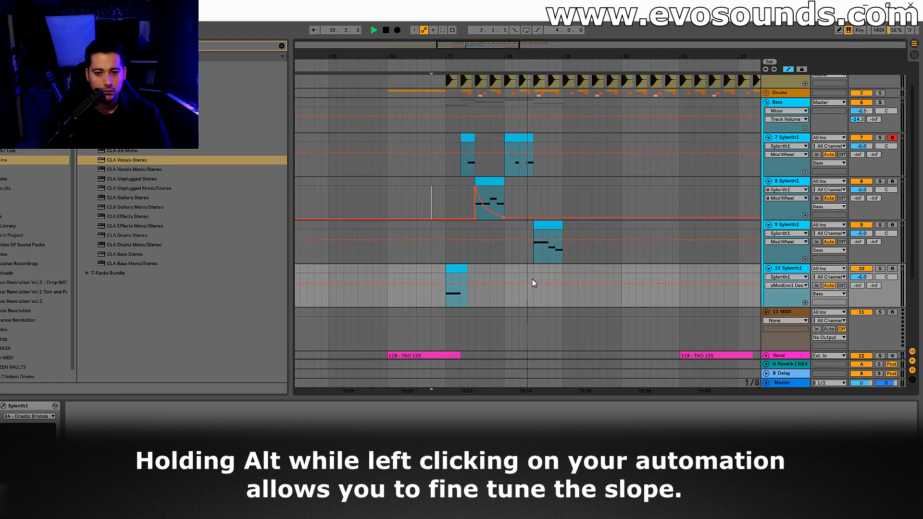
- Try the track 9 clip at 18.3 on track 8, play it from bar 16, and return it to track 9
{"action": "left_click", "coordinate": [552, 228]}
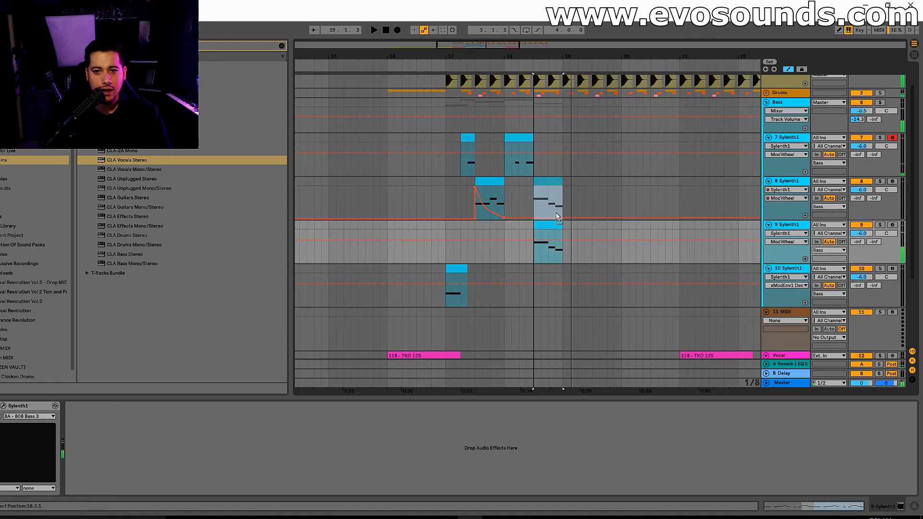
{"action": "left_click_drag", "start_coordinate": [552, 227], "coordinate": [552, 183]}
{"action": "key", "text": "space"}
{"action": "left_click", "coordinate": [395, 206]}
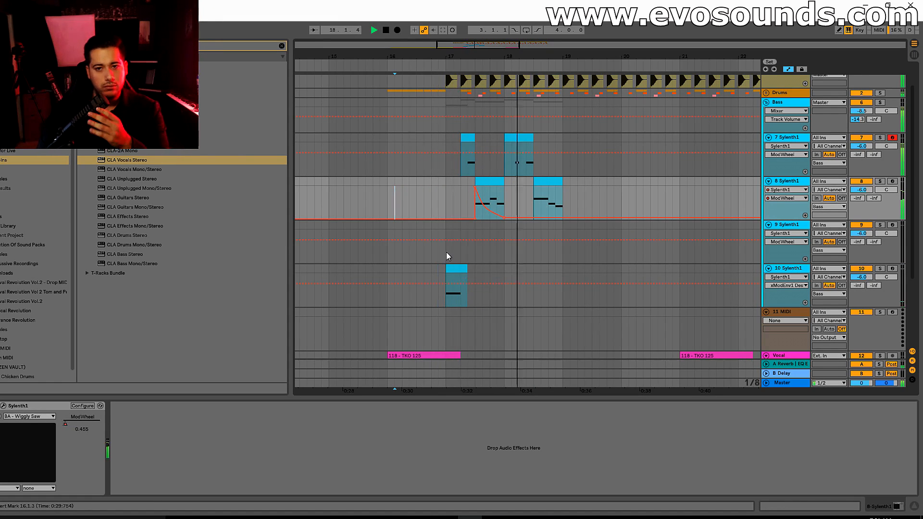
{"action": "key", "text": "space"}
{"action": "left_click_drag", "start_coordinate": [552, 184], "coordinate": [552, 229]}
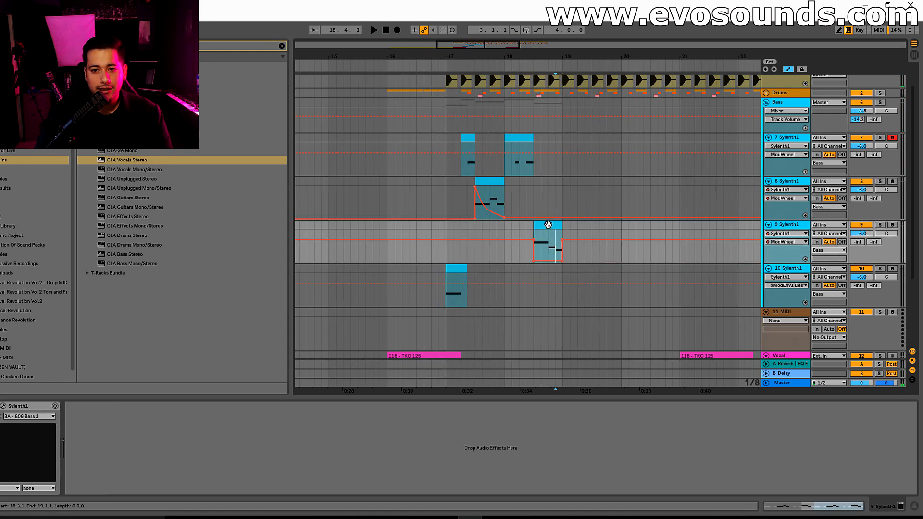
- Play the bass parts from 16.4 through the last clip and select track 9
{"action": "left_click", "coordinate": [430, 186]}
{"action": "key", "text": "space"}
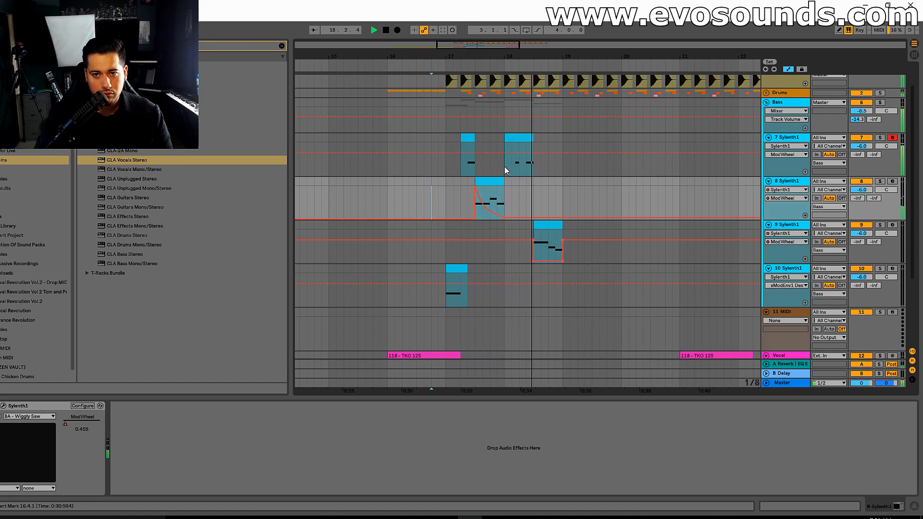
{"action": "left_click", "coordinate": [789, 225]}
{"action": "key", "text": "space"}
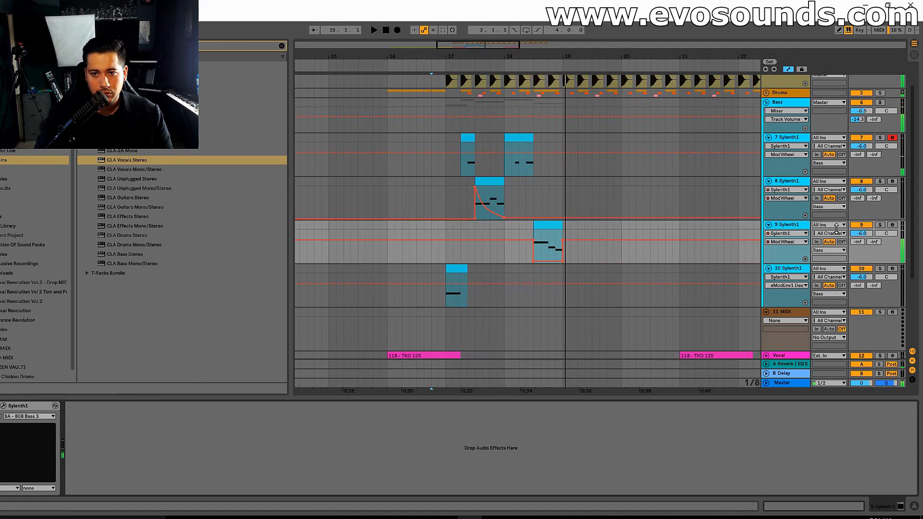
- Solo track 9, play its clip at 18.3 and open the track's Sylenth1
{"action": "left_click", "coordinate": [880, 226]}
{"action": "left_click", "coordinate": [537, 238]}
{"action": "key", "text": "space"}
{"action": "left_click", "coordinate": [564, 240]}
{"action": "key", "text": "space"}
{"action": "left_click", "coordinate": [16, 405]}
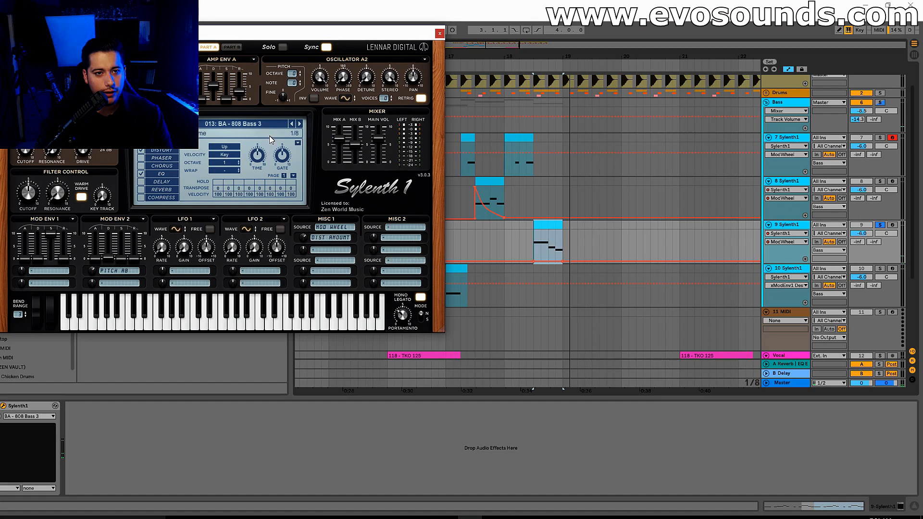
- Load preset 063: Bass - 7TH in track 9's Sylenth1 and audition it on the soloed clip
{"action": "left_click", "coordinate": [233, 124]}
{"action": "left_click", "coordinate": [322, 386]}
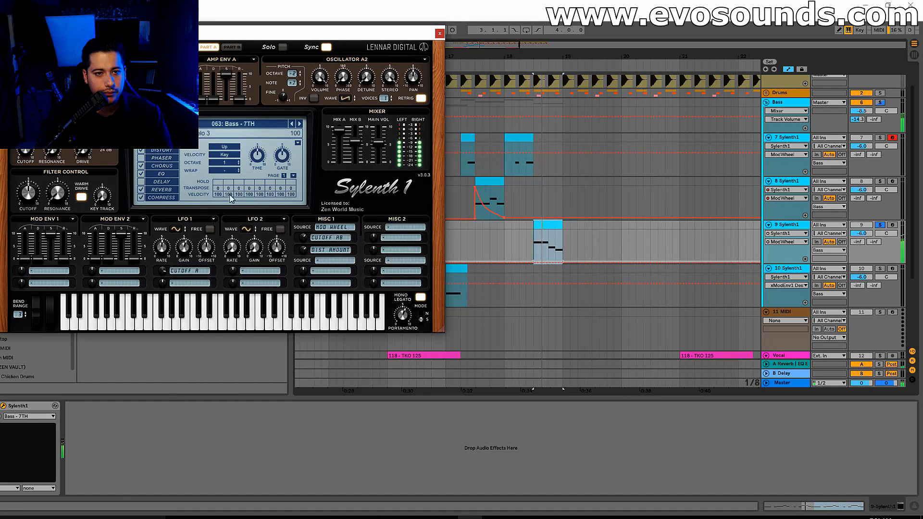
{"action": "double_click", "coordinate": [547, 225]}
- Load preset 050: BA - Rub Anothe Saw in track 9's Sylenth1 and play the unsoloed track in the mix from bar 16
{"action": "left_click", "coordinate": [295, 137]}
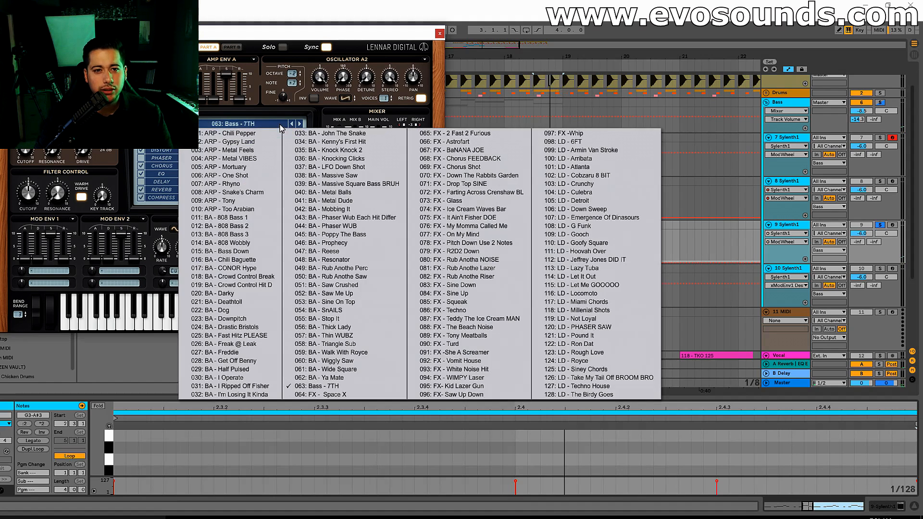
{"action": "left_click", "coordinate": [313, 281]}
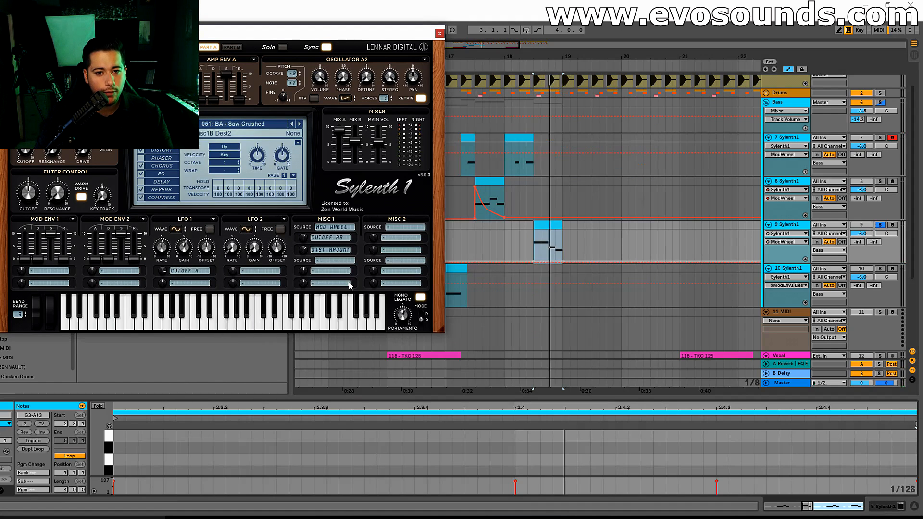
{"action": "left_click", "coordinate": [292, 124]}
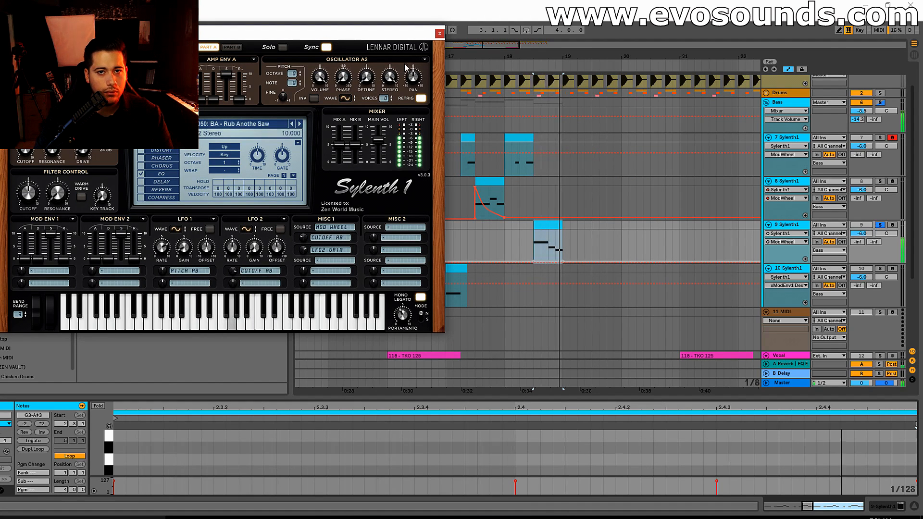
{"action": "left_click", "coordinate": [439, 34]}
{"action": "left_click", "coordinate": [880, 225]}
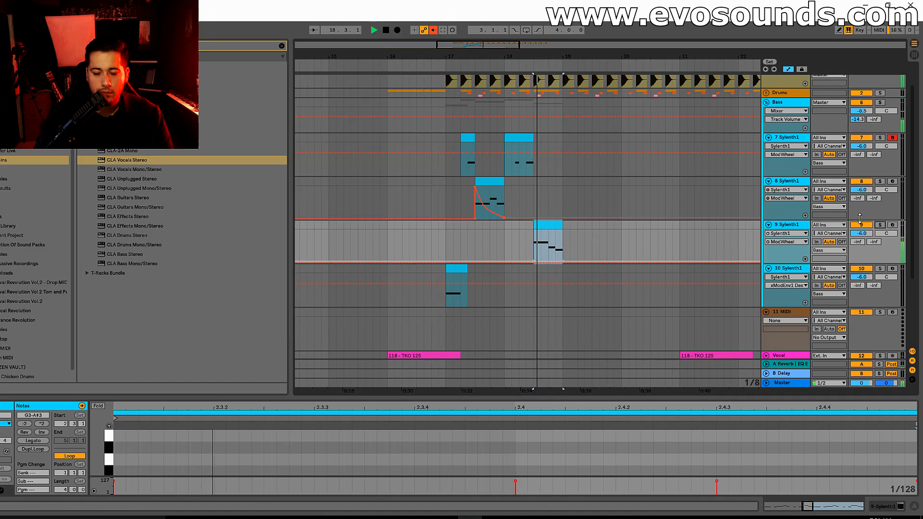
{"action": "left_click", "coordinate": [388, 243]}
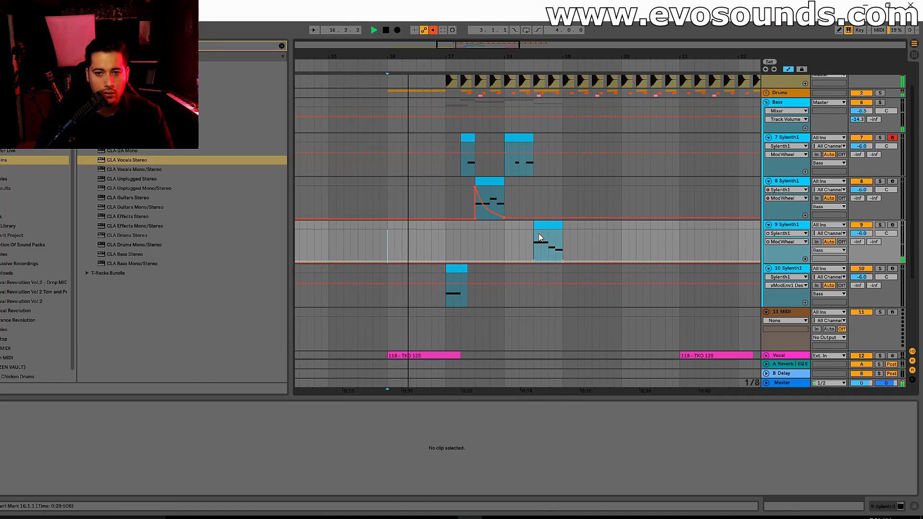
- Duplicate the bass clips of tracks 7 to 10 between bars 17 and 19 so they repeat from bar 19
{"action": "left_click_drag", "start_coordinate": [567, 139], "coordinate": [453, 288]}
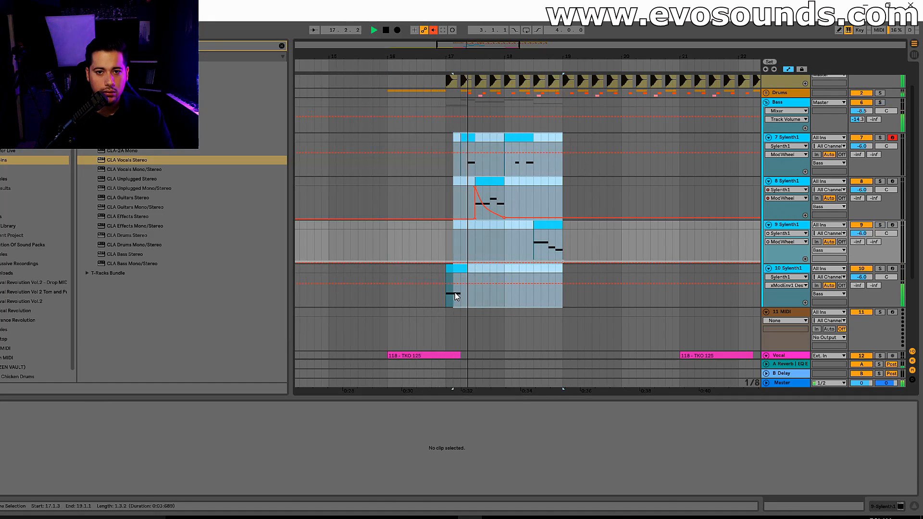
{"action": "left_click_drag", "start_coordinate": [562, 140], "coordinate": [443, 269]}
{"action": "key", "text": "ctrl+d"}
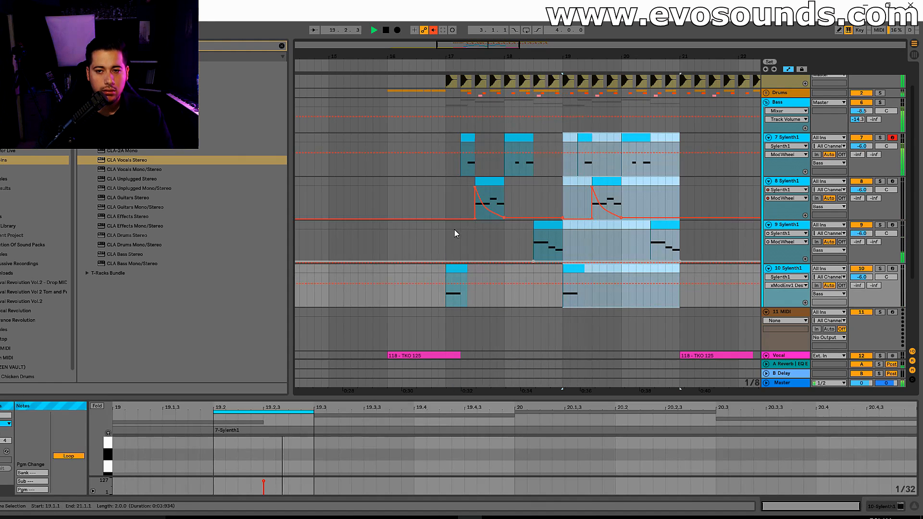
- Play the arrangement from 15.2 to hear the original and repeated bass phrases
{"action": "left_click_drag", "start_coordinate": [385, 57], "coordinate": [384, 44]}
{"action": "key", "text": "space"}
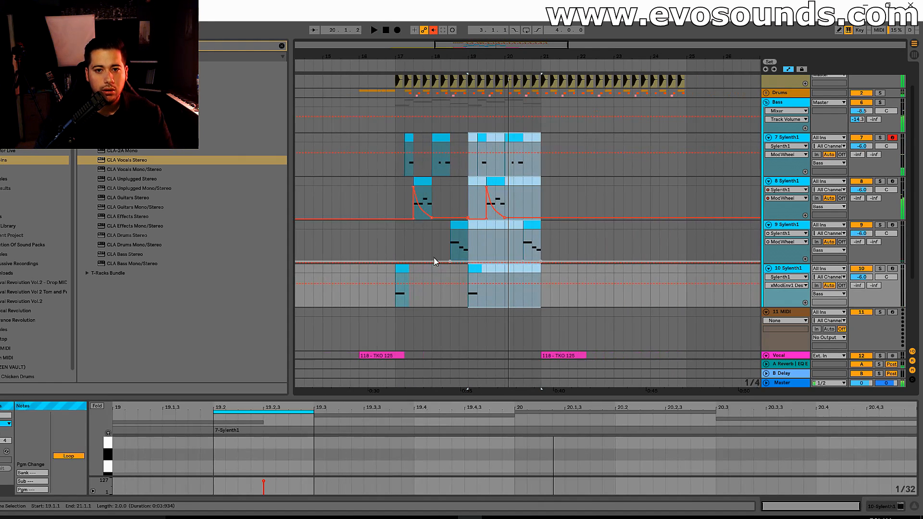
{"action": "left_click", "coordinate": [343, 238]}
{"action": "key", "text": "space"}
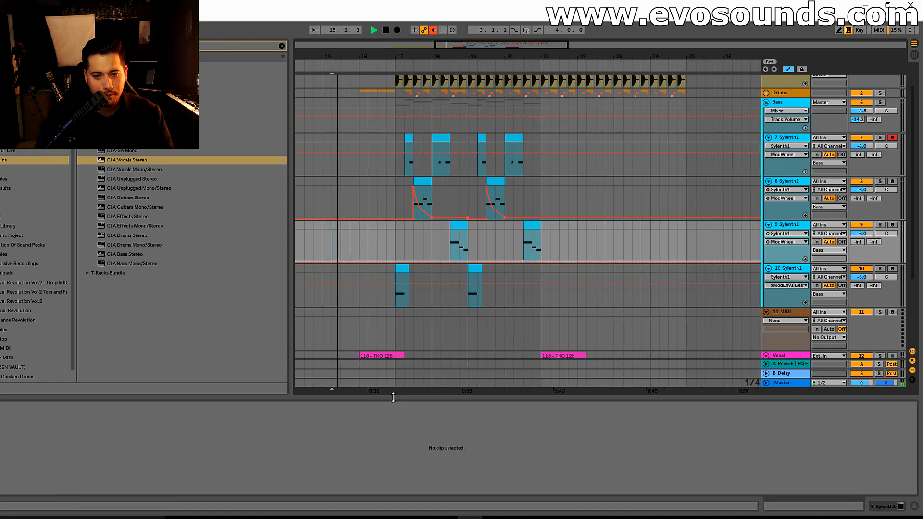
- Enlarge the arrangement area and raise track 9's volume to -1.2 dB
{"action": "left_click_drag", "start_coordinate": [394, 397], "coordinate": [399, 426]}
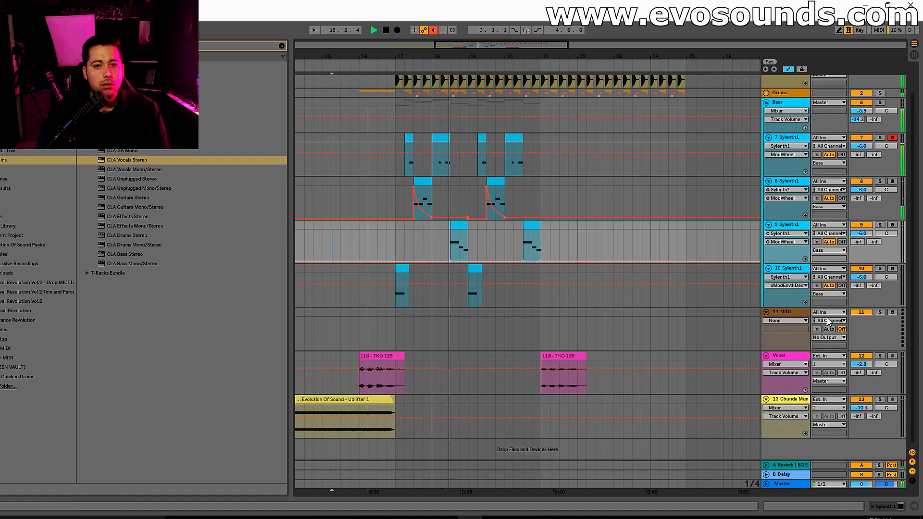
{"action": "scroll", "coordinate": [716, 323], "scroll_direction": "up", "scroll_amount": 2}
{"action": "left_click_drag", "start_coordinate": [861, 254], "coordinate": [861, 241]}
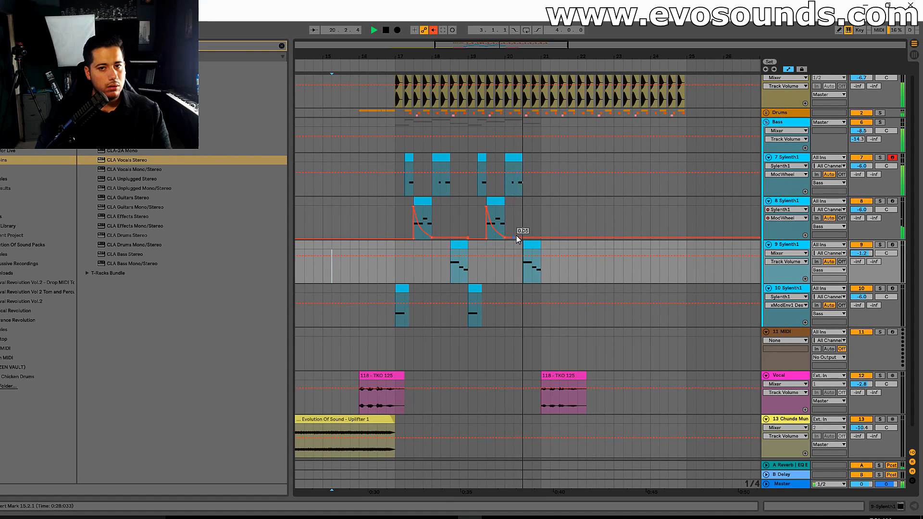
- Stop playback and delete track 9's repeated bass clip at 20.3
{"action": "key", "text": "space"}
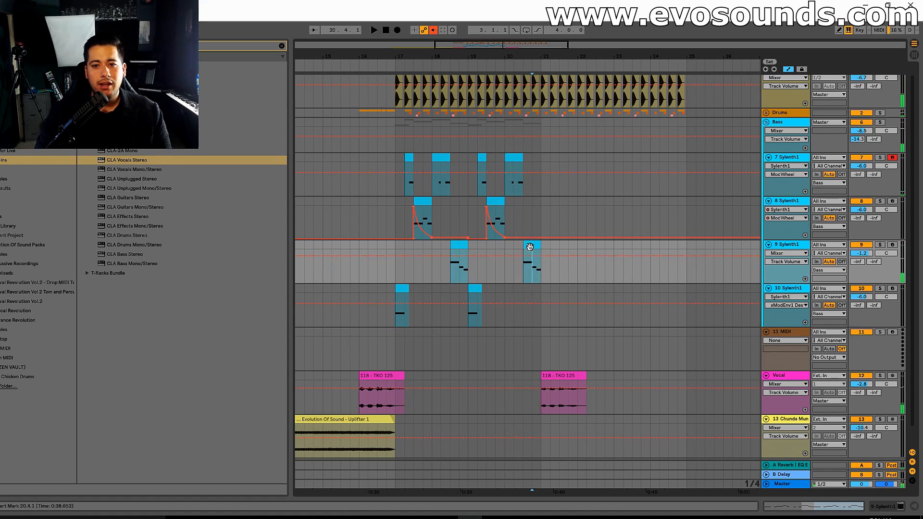
{"action": "left_click", "coordinate": [528, 245]}
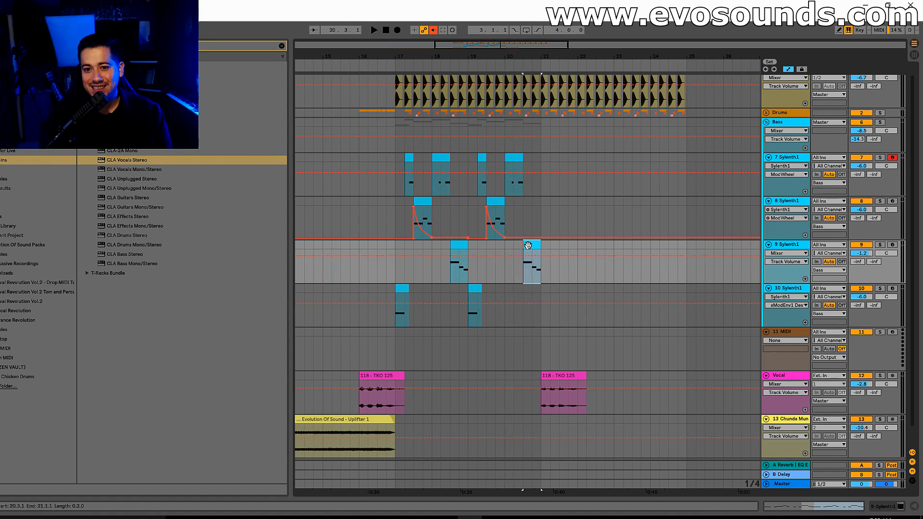
{"action": "key", "text": "Delete"}
{"action": "left_click", "coordinate": [504, 186]}
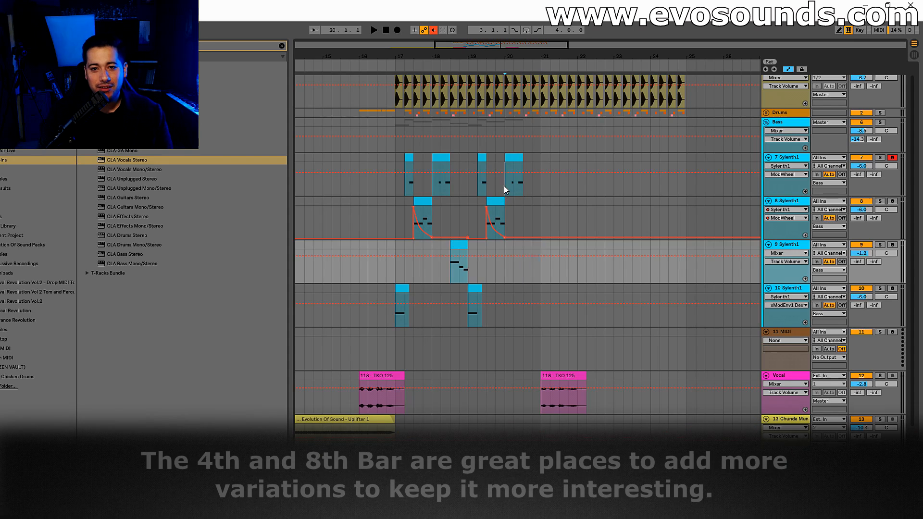
- Duplicate track 9, move the copied clip to 20.3 and reduce its notes to one sustained note
{"action": "key", "text": "plus"}
{"action": "left_click", "coordinate": [793, 245]}
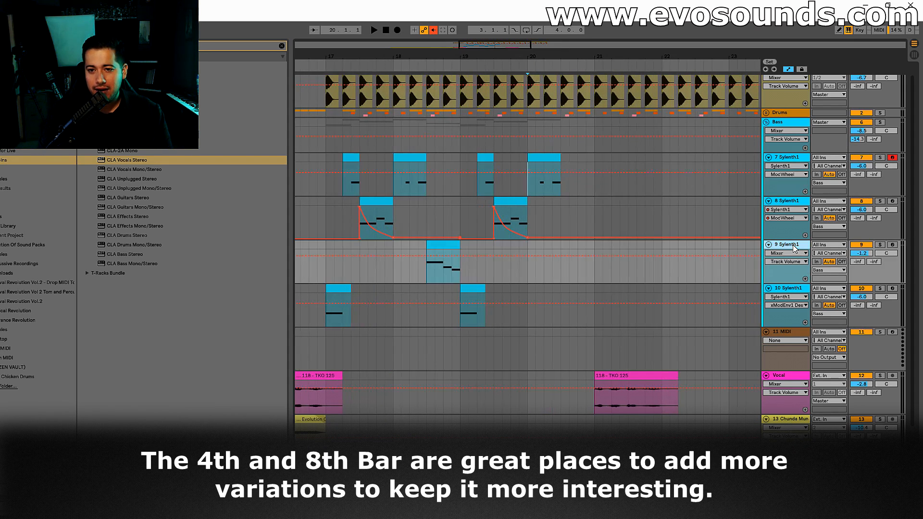
{"action": "key", "text": "ctrl+d"}
{"action": "left_click_drag", "start_coordinate": [438, 288], "coordinate": [572, 291]}
{"action": "double_click", "coordinate": [572, 289]}
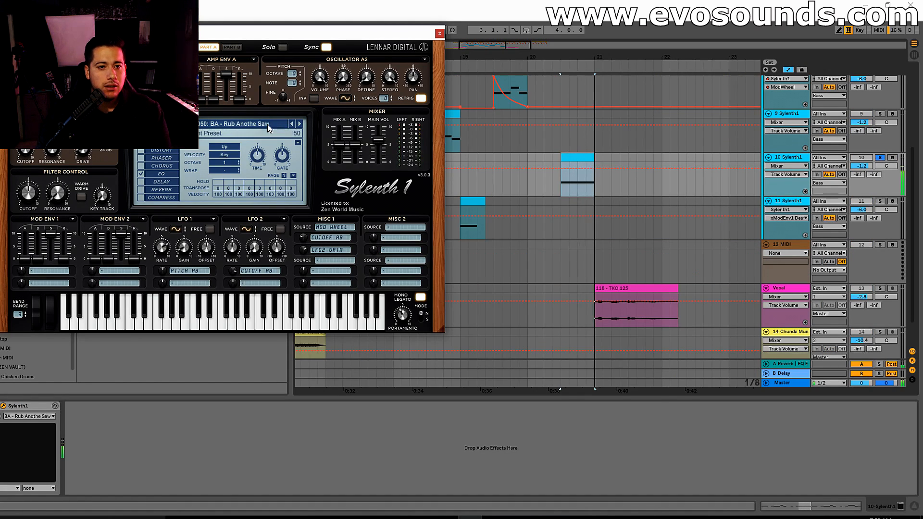
- Load preset 052: BA - Saw Me Up in track 10's Sylenth1, unsolo the track and close the synth
{"action": "left_click", "coordinate": [235, 123]}
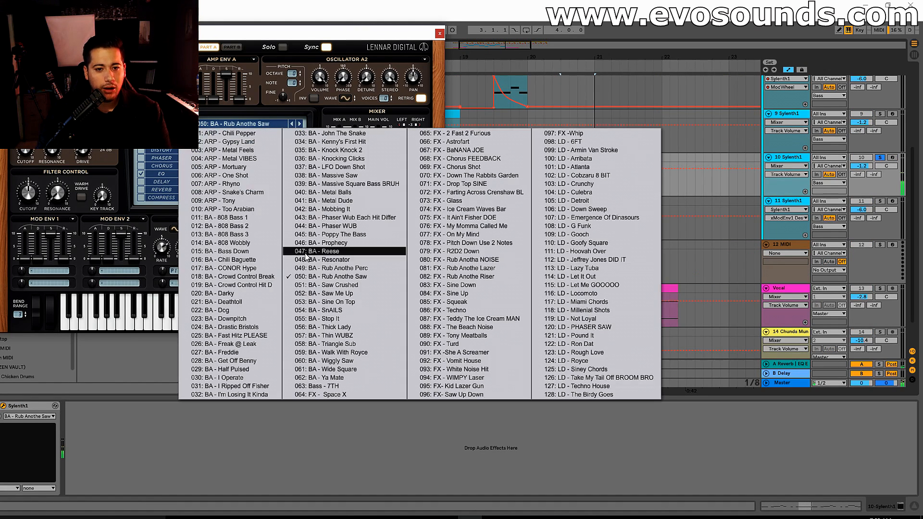
{"action": "left_click", "coordinate": [356, 293]}
{"action": "key", "text": "space"}
{"action": "left_click", "coordinate": [880, 158]}
{"action": "key", "text": "space"}
{"action": "left_click", "coordinate": [435, 34]}
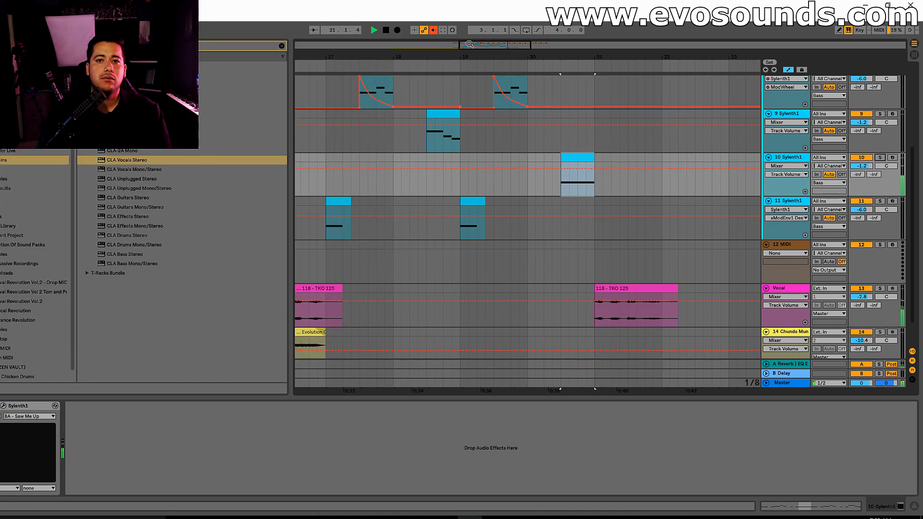
- Play the arrangement from 15.3 to hear the new bass variation in the mix
{"action": "scroll", "coordinate": [515, 217], "scroll_direction": "down", "scroll_amount": 3}
{"action": "key", "text": "space"}
{"action": "left_click", "coordinate": [316, 269]}
{"action": "key", "text": "space"}
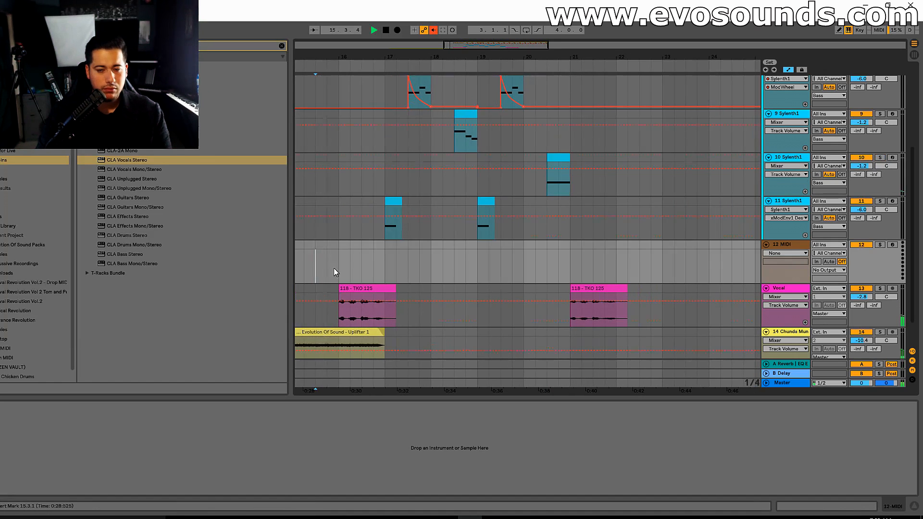
- Duplicate the bass clips of tracks 7 to 11 between bars 17 and 21 so they repeat from bar 21
{"action": "scroll", "coordinate": [433, 250], "scroll_direction": "up", "scroll_amount": 3}
{"action": "left_click_drag", "start_coordinate": [570, 129], "coordinate": [381, 295]}
{"action": "key", "text": "ctrl+d"}
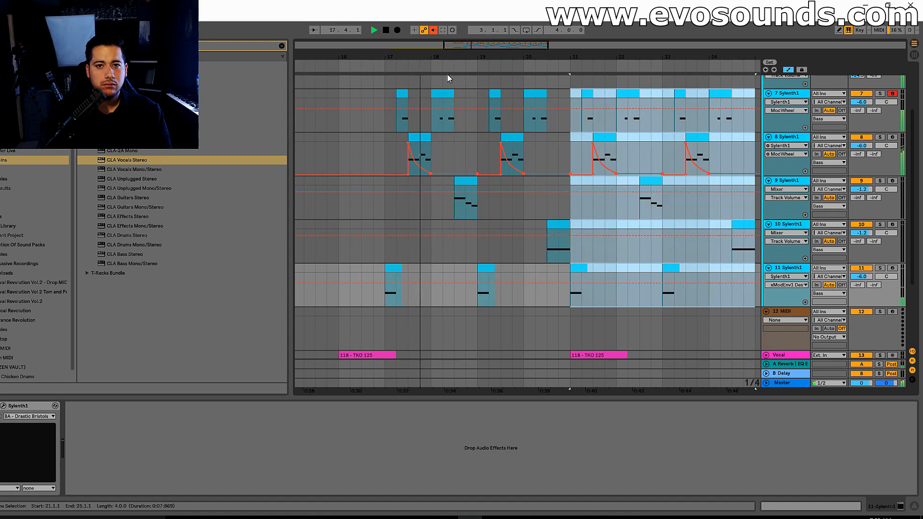
- Play through the bass phrases and remove the vocal clip at bar 21
{"action": "left_click_drag", "start_coordinate": [448, 58], "coordinate": [662, 159]}
{"action": "scroll", "coordinate": [658, 159], "scroll_direction": "up", "scroll_amount": 2}
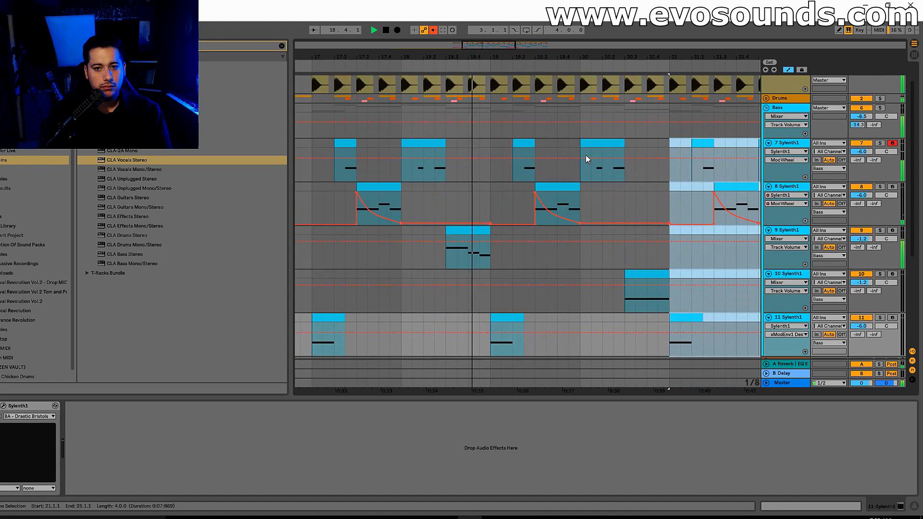
{"action": "left_click_drag", "start_coordinate": [463, 59], "coordinate": [414, 33]}
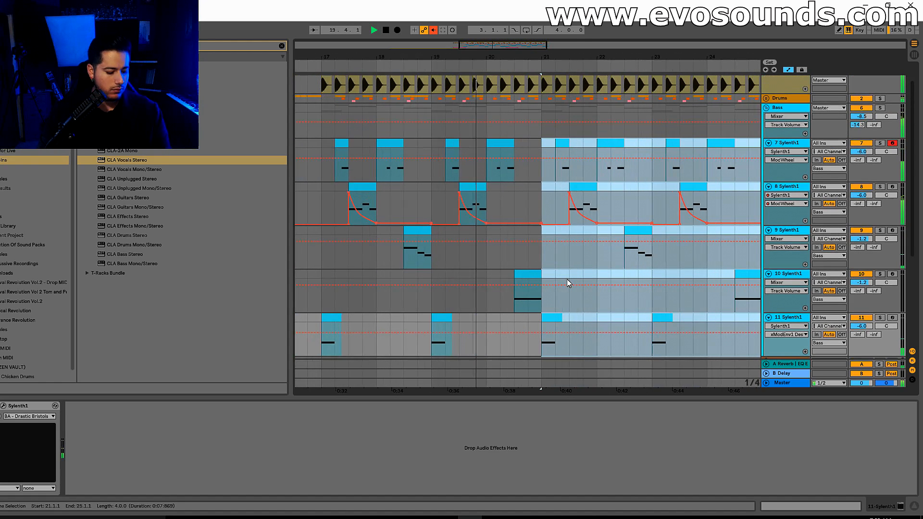
{"action": "scroll", "coordinate": [567, 284], "scroll_direction": "up", "scroll_amount": 1}
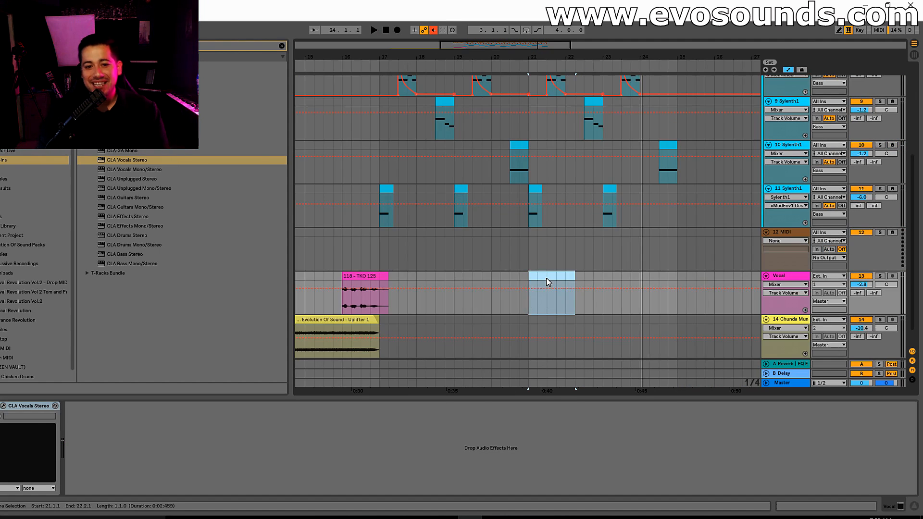
{"action": "scroll", "coordinate": [548, 279], "scroll_direction": "up", "scroll_amount": 5}
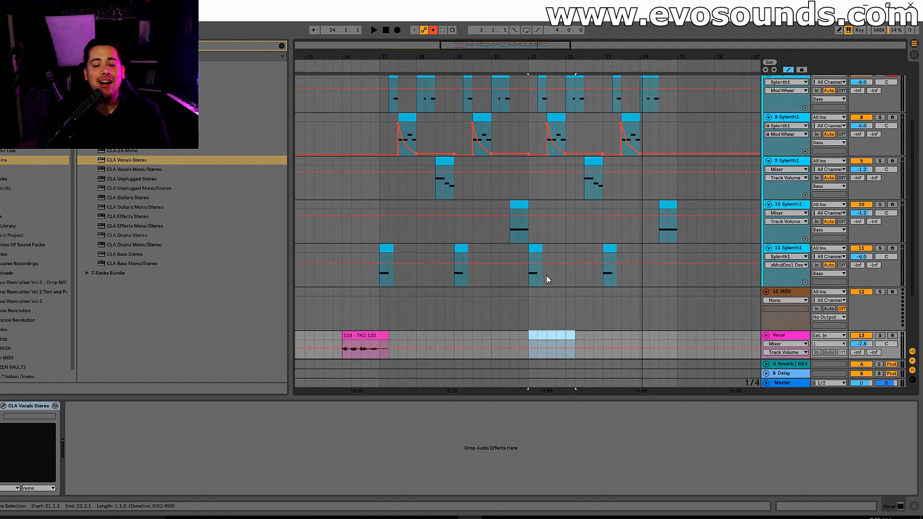
{"action": "scroll", "coordinate": [549, 278], "scroll_direction": "down", "scroll_amount": 6}
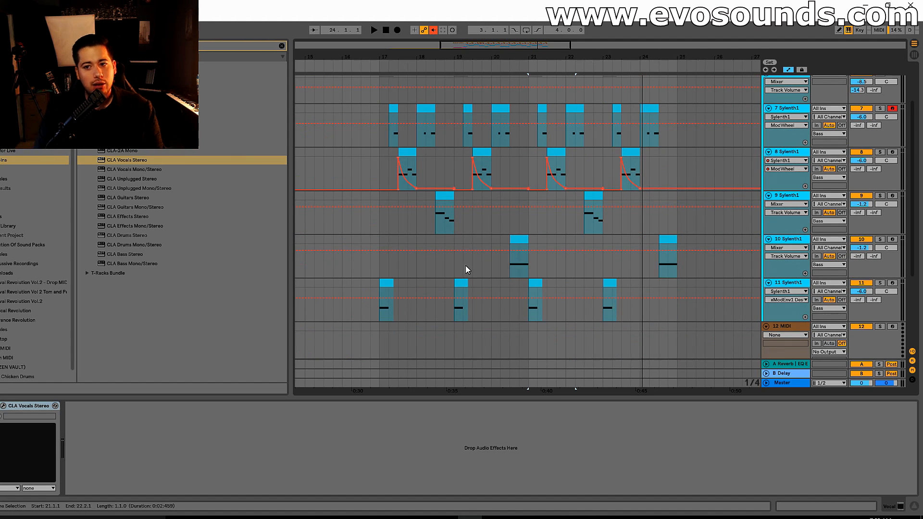
- Solo track 11 and reset its Sylenth1 preset to Init
{"action": "left_click", "coordinate": [793, 286]}
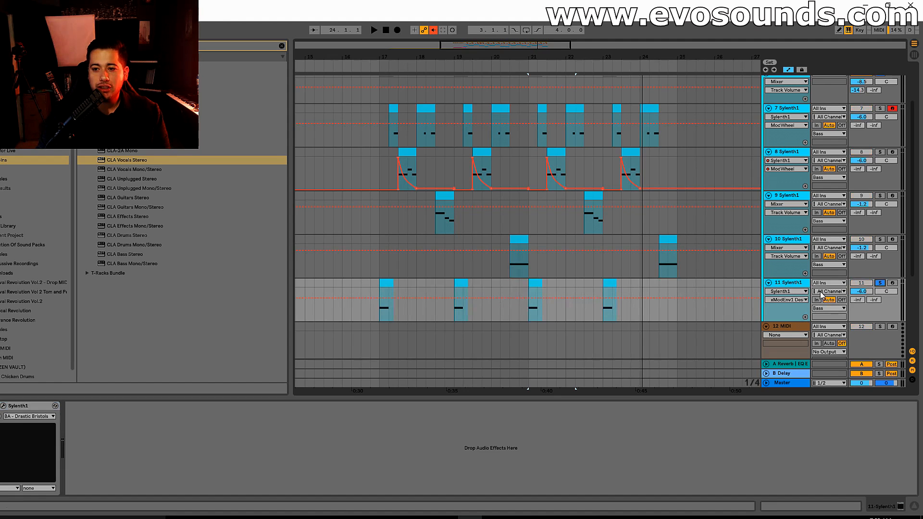
{"action": "left_click", "coordinate": [3, 407]}
{"action": "left_click", "coordinate": [376, 294]}
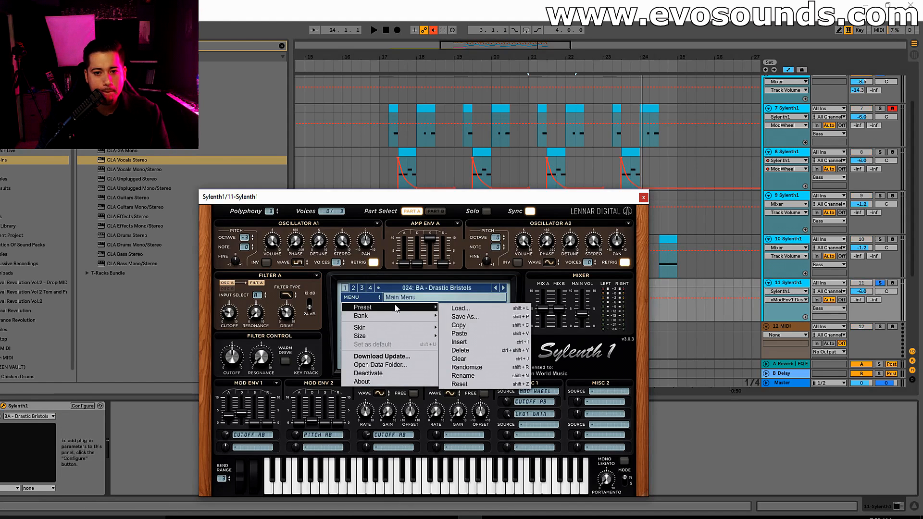
{"action": "left_click", "coordinate": [487, 328]}
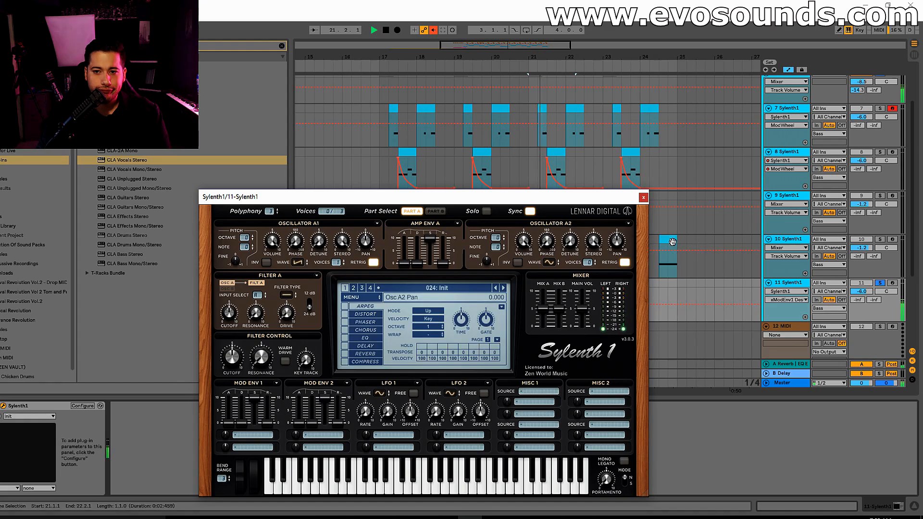
- Lower oscillator A1's octave in track 11's Sylenth1, arm the track and audition its clip at bar 17
{"action": "left_click_drag", "start_coordinate": [577, 199], "coordinate": [752, 176]}
{"action": "left_click_drag", "start_coordinate": [428, 173], "coordinate": [496, 174]}
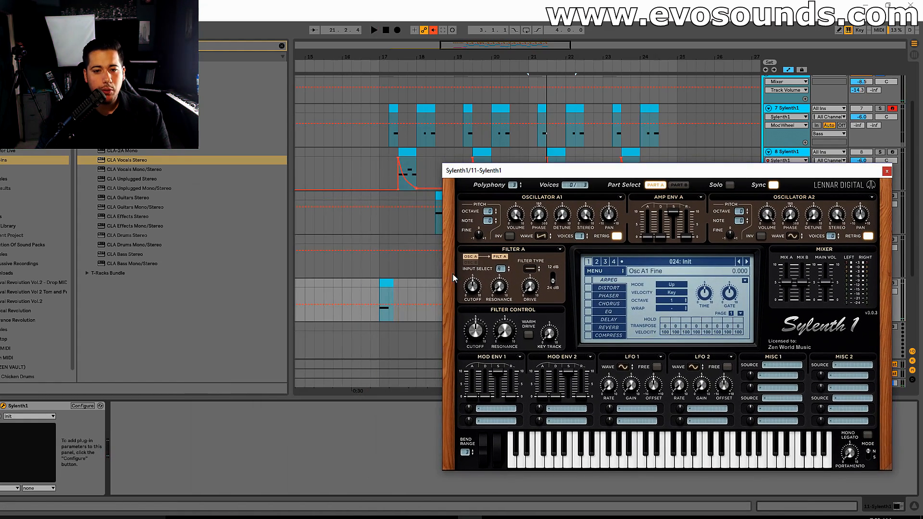
{"action": "left_click", "coordinate": [390, 282]}
{"action": "left_click_drag", "start_coordinate": [426, 162], "coordinate": [400, 155]}
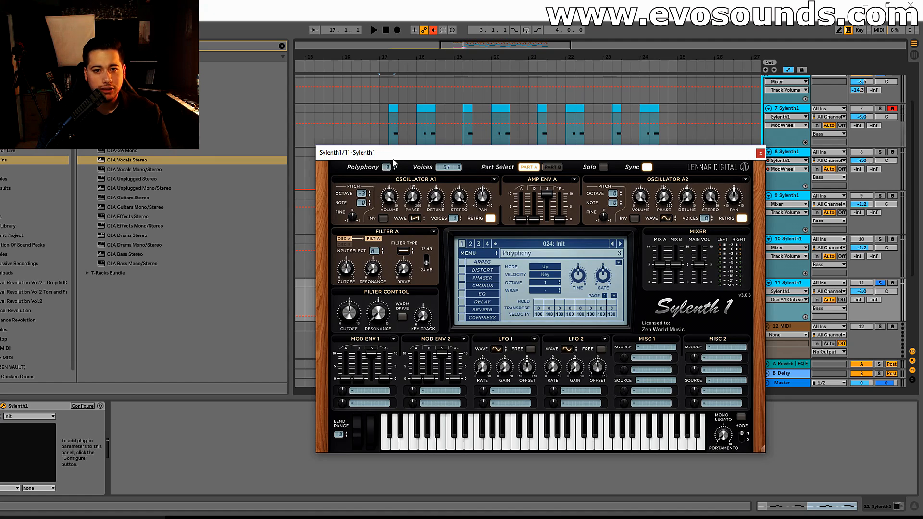
{"action": "left_click_drag", "start_coordinate": [391, 153], "coordinate": [389, 308]}
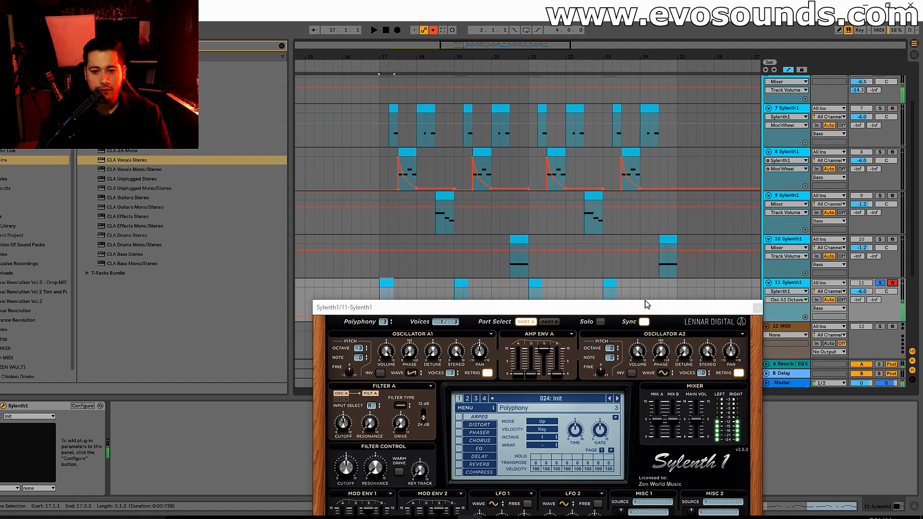
{"action": "left_click_drag", "start_coordinate": [395, 297], "coordinate": [475, 244]}
{"action": "key", "text": "space"}
{"action": "key", "text": "space"}
{"action": "left_click_drag", "start_coordinate": [454, 45], "coordinate": [467, 73]}
{"action": "left_click_drag", "start_coordinate": [508, 242], "coordinate": [461, 130]}
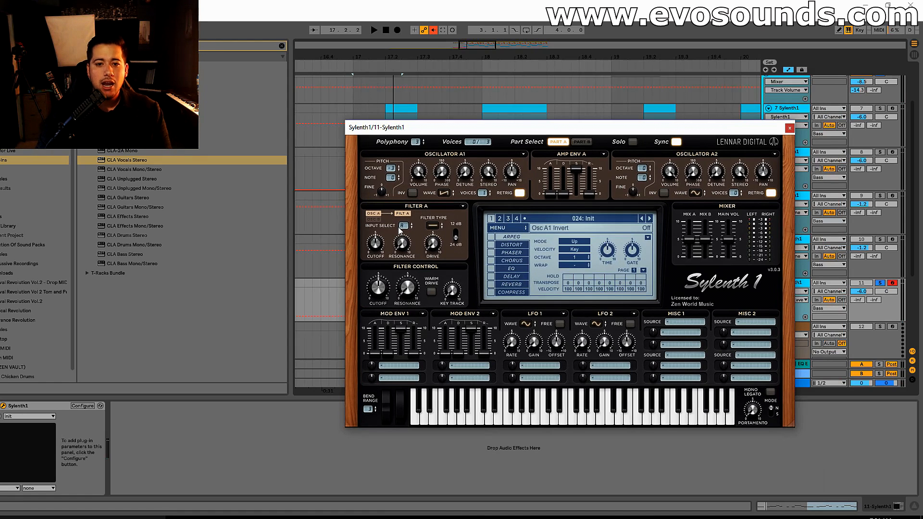
- Set filter A to low-pass and route Mod Env 1 to Cutoff AB with an adjusted modulation amount
{"action": "left_click", "coordinate": [433, 226]}
{"action": "left_click", "coordinate": [444, 241]}
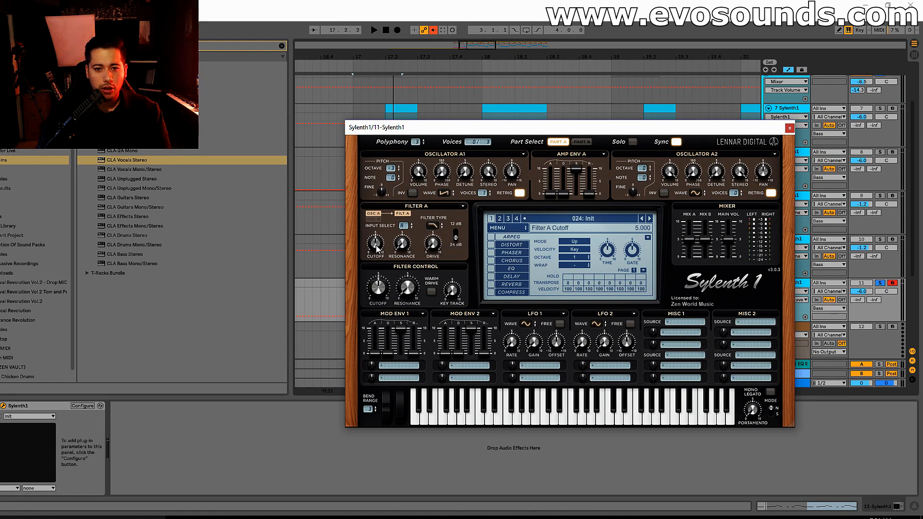
{"action": "left_click", "coordinate": [399, 366]}
{"action": "left_click", "coordinate": [423, 400]}
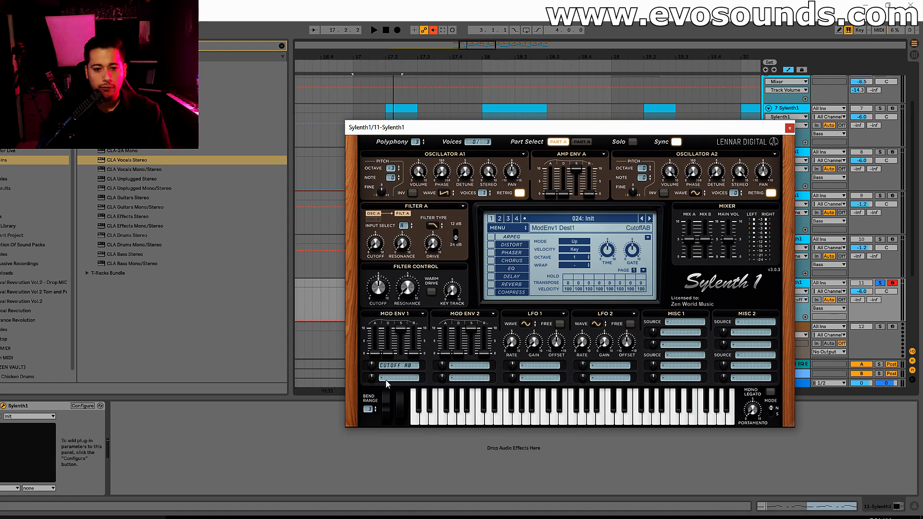
{"action": "mouse_move", "coordinate": [370, 366]}
{"action": "left_mouse_down"}
{"action": "mouse_move", "coordinate": [392, 348]}
{"action": "mouse_move", "coordinate": [398, 358]}
{"action": "mouse_move", "coordinate": [387, 343]}
{"action": "mouse_move", "coordinate": [374, 367]}
{"action": "left_mouse_up"}
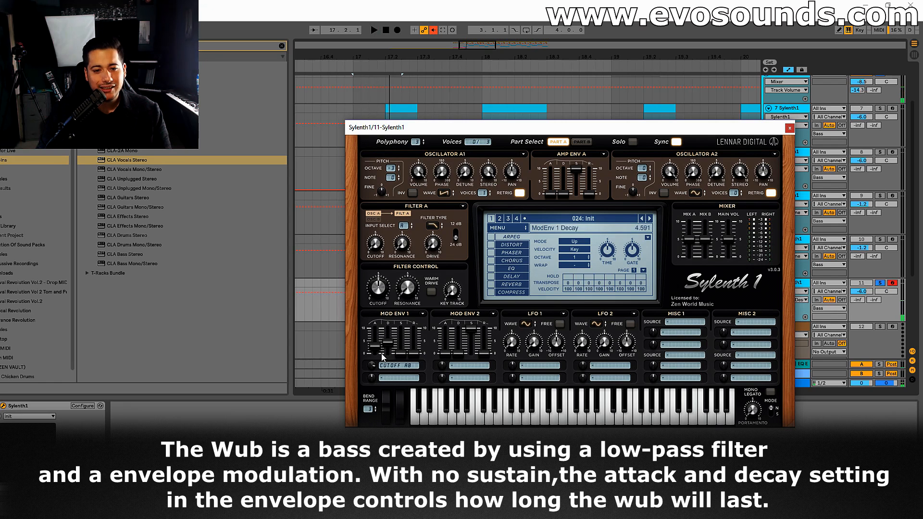
- Fine-tune Mod Env 1's attack while playing track 11's clip to shape the wub
{"action": "key", "text": "space"}
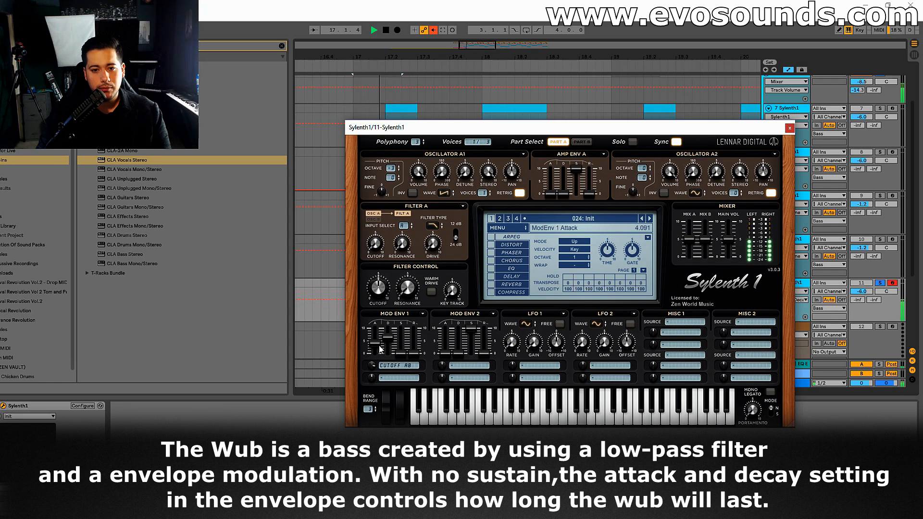
{"action": "key", "text": "space"}
{"action": "left_click_drag", "start_coordinate": [376, 345], "coordinate": [377, 346]}
{"action": "key", "text": "space"}
{"action": "key", "text": "space"}
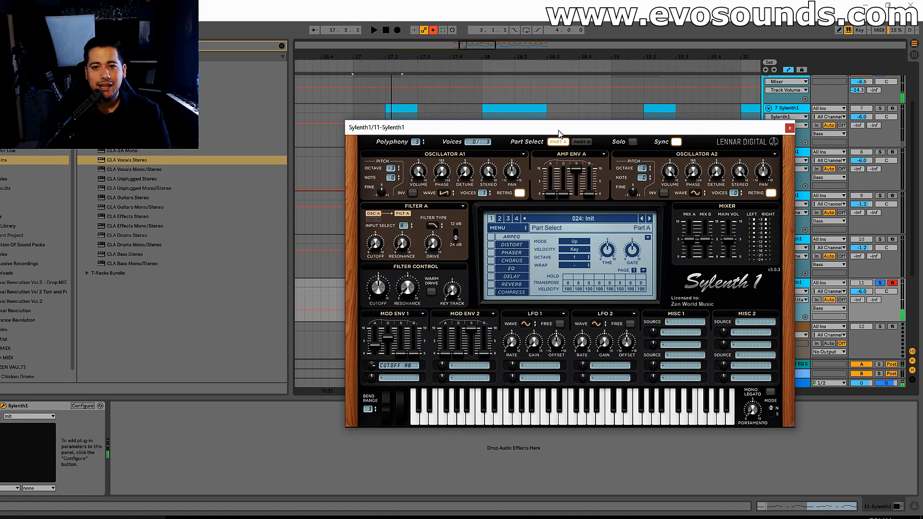
- Shorten the G3 note in track 11's bar 17 clip to end at 1.1.3 and duplicate it right after
{"action": "left_click_drag", "start_coordinate": [560, 130], "coordinate": [717, 123]}
{"action": "double_click", "coordinate": [381, 282]}
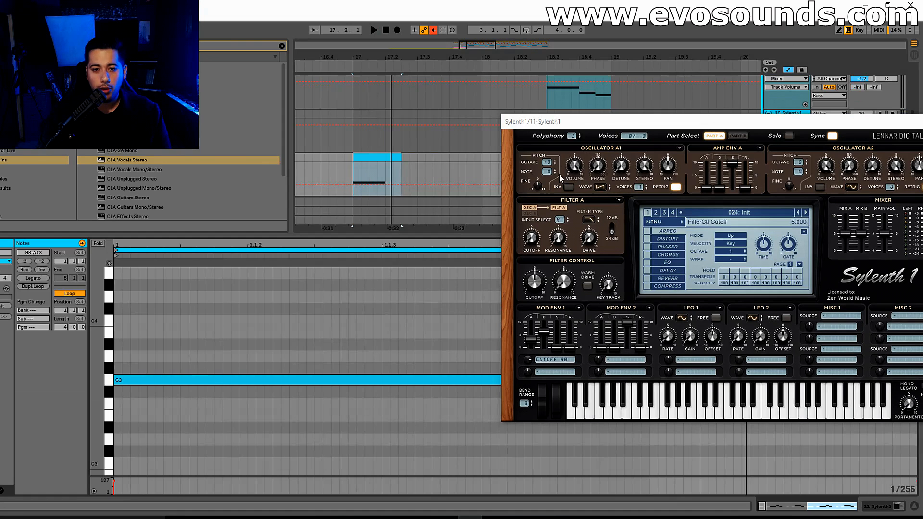
{"action": "left_click_drag", "start_coordinate": [632, 121], "coordinate": [507, 476]}
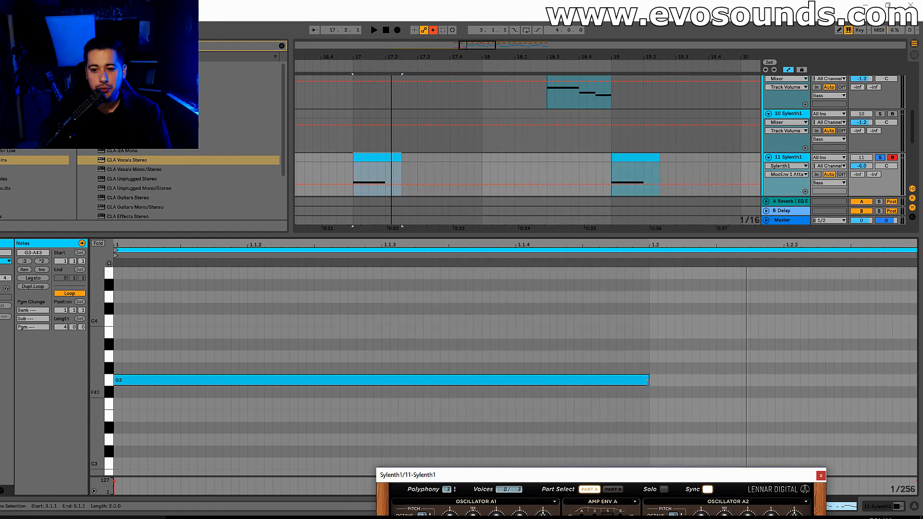
{"action": "left_click_drag", "start_coordinate": [648, 380], "coordinate": [383, 392]}
{"action": "key", "text": "ctrl+d"}
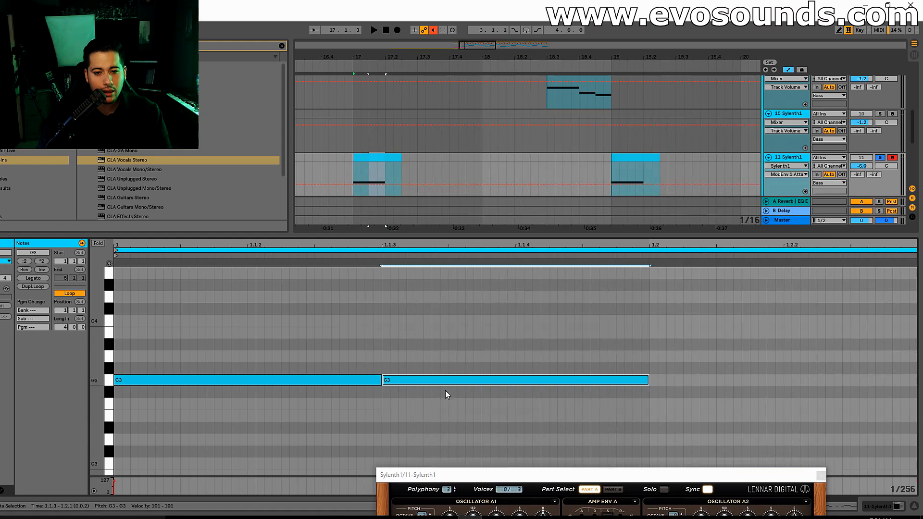
- Adjust the Mod Env 1 settings in track 11's Sylenth1 while playing the two-note wub
{"action": "left_click_drag", "start_coordinate": [460, 475], "coordinate": [397, 131]}
{"action": "key", "text": "space"}
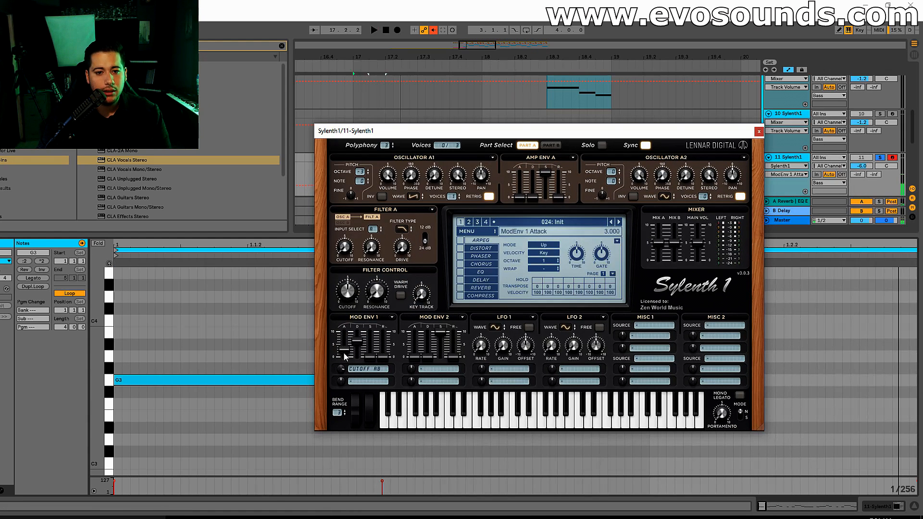
{"action": "key", "text": "space"}
{"action": "key", "text": "space"}
{"action": "mouse_move", "coordinate": [353, 352]}
{"action": "left_mouse_down"}
{"action": "mouse_move", "coordinate": [354, 367]}
{"action": "mouse_move", "coordinate": [349, 361]}
{"action": "left_mouse_up"}
{"action": "key", "text": "space"}
{"action": "key", "text": "space"}
{"action": "key", "text": "space"}
- Audition different oscillator A1 waveforms, keep the second choice and set Mod Env 1's cutoff amount to about 5.13
{"action": "left_click", "coordinate": [413, 196]}
{"action": "left_click", "coordinate": [431, 245]}
{"action": "key", "text": "space"}
{"action": "key", "text": "space"}
{"action": "left_click", "coordinate": [412, 196]}
{"action": "left_click", "coordinate": [426, 231]}
{"action": "key", "text": "space"}
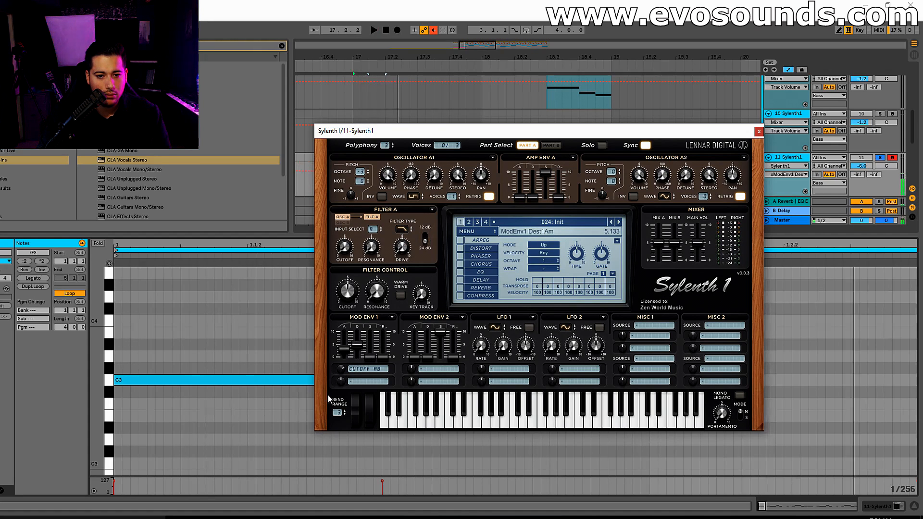
- Enable OverDrive distortion with an amount of about 4.03 in track 11's Sylenth1, close it and unsolo the track
{"action": "left_click", "coordinate": [460, 248]}
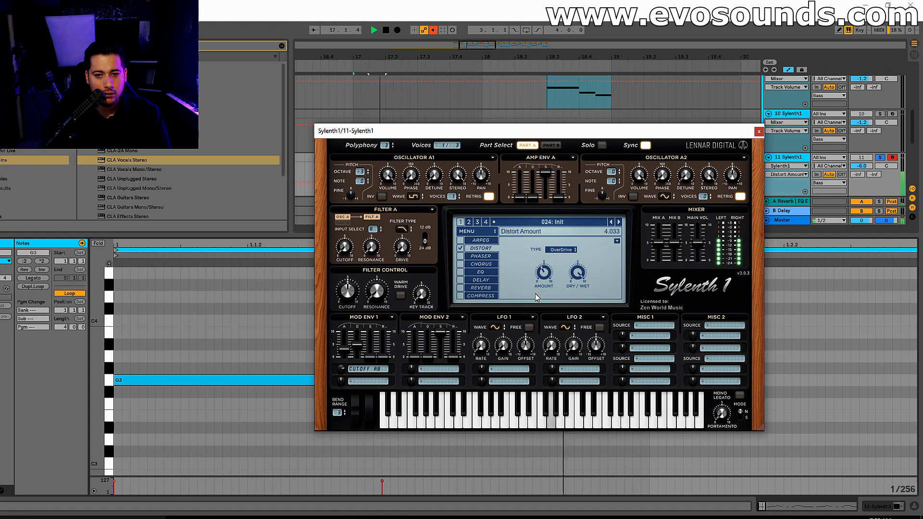
{"action": "left_click", "coordinate": [758, 131]}
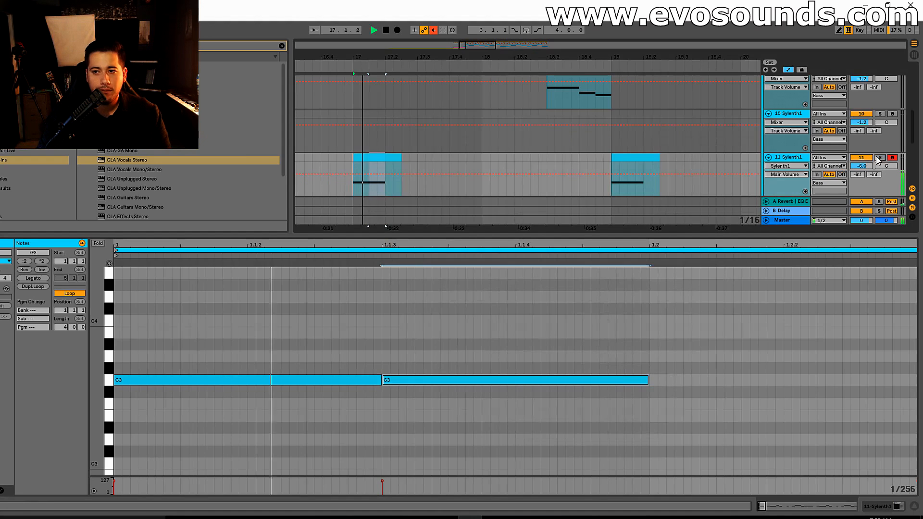
- Play from just before bar 17 to hear track 11 in the mix, and select track 7's clip at 17.2
{"action": "left_click", "coordinate": [314, 142]}
{"action": "key", "text": "ctrl+alt+l"}
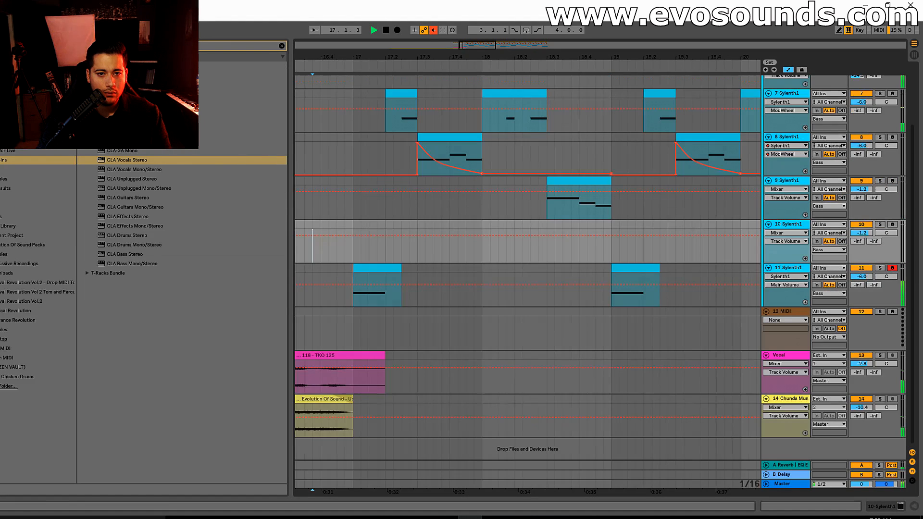
{"action": "scroll", "coordinate": [411, 113], "scroll_direction": "up", "scroll_amount": 2}
{"action": "left_click", "coordinate": [400, 151]}
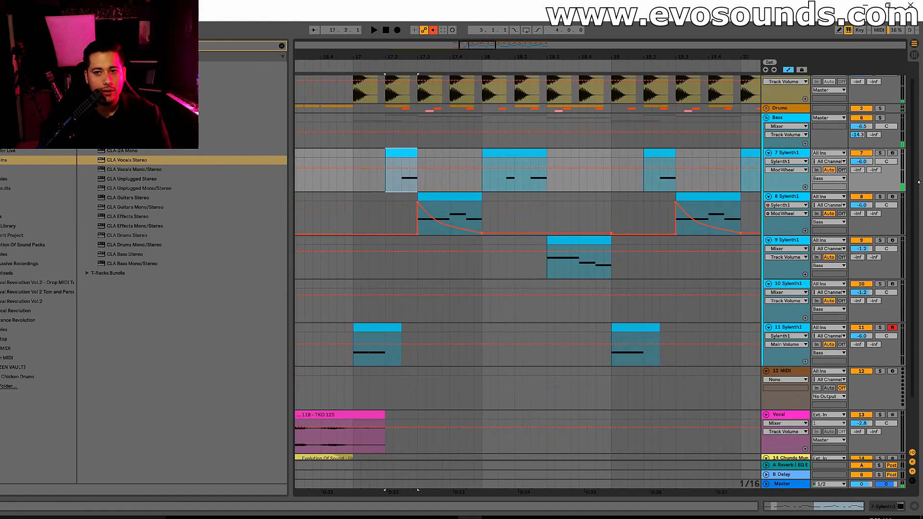
- Open Sylenth1 on track 7 and reset its 808 bass preset to Init
{"action": "double_click", "coordinate": [787, 153]}
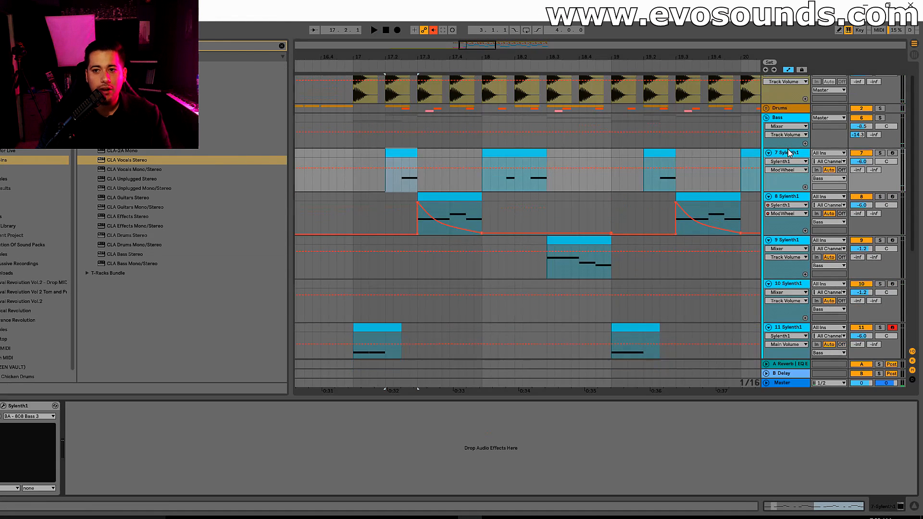
{"action": "left_click", "coordinate": [3, 405]}
{"action": "left_click", "coordinate": [206, 133]}
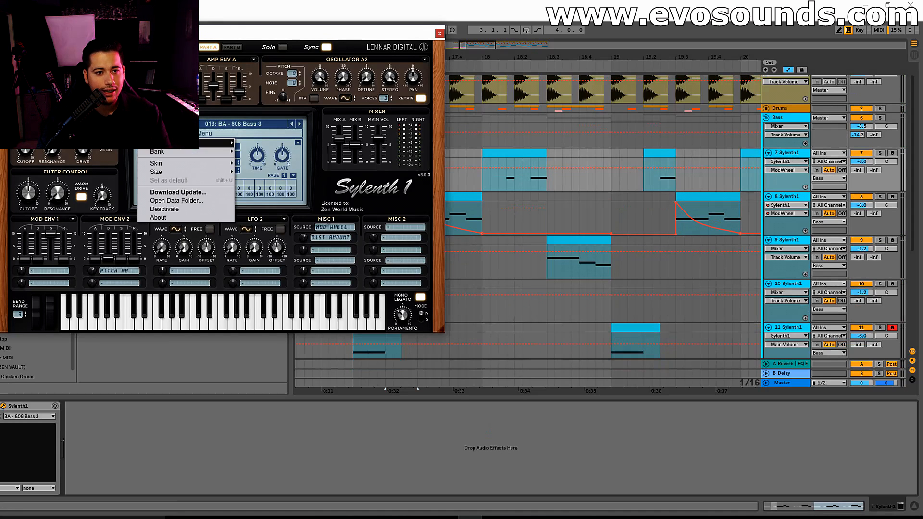
{"action": "left_click", "coordinate": [258, 180]}
{"action": "left_click_drag", "start_coordinate": [233, 40], "coordinate": [370, 102]}
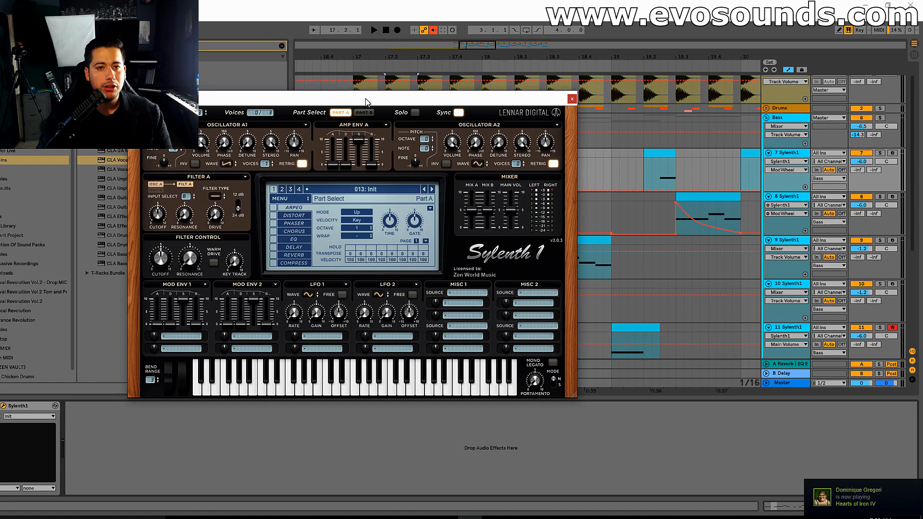
{"action": "left_click_drag", "start_coordinate": [348, 100], "coordinate": [446, 142]}
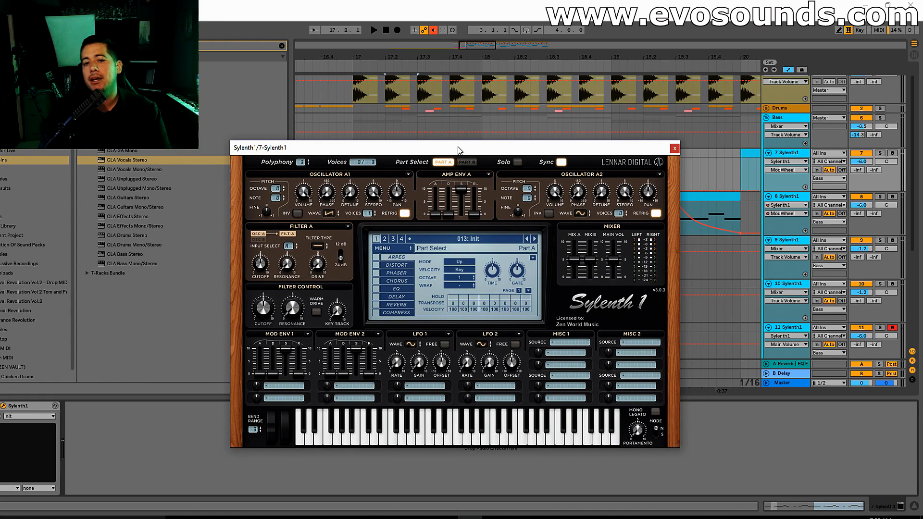
{"action": "left_click_drag", "start_coordinate": [458, 148], "coordinate": [478, 155]}
- Set oscillator A1's waveform to Sine in track 7's Sylenth1 and solo the track
{"action": "left_click", "coordinate": [349, 221]}
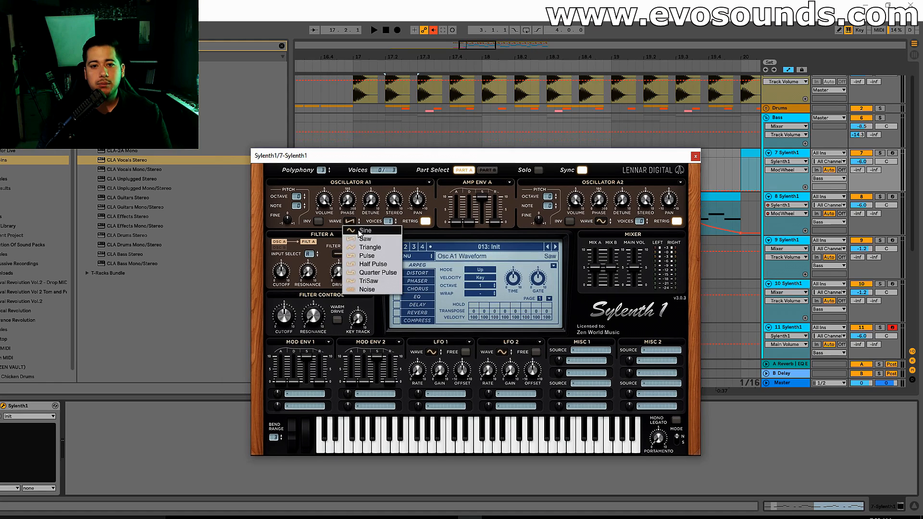
{"action": "left_click", "coordinate": [383, 231]}
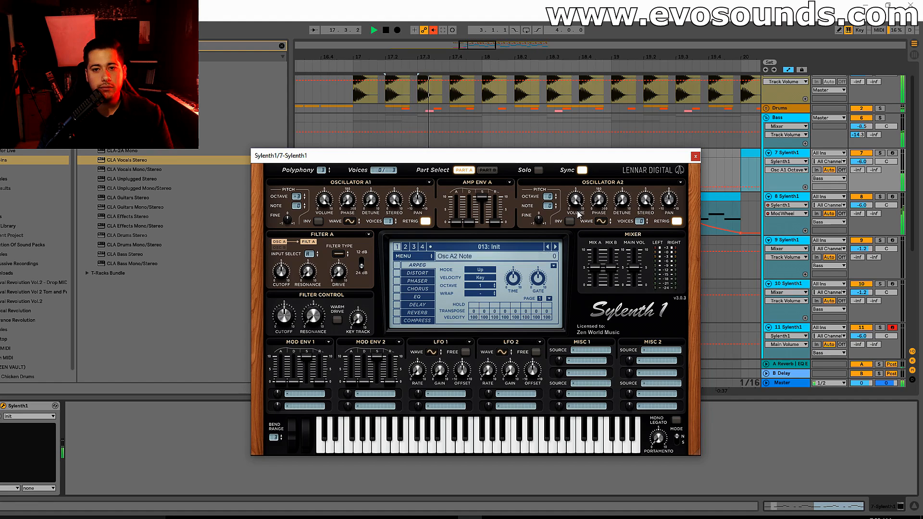
{"action": "left_click", "coordinate": [880, 154]}
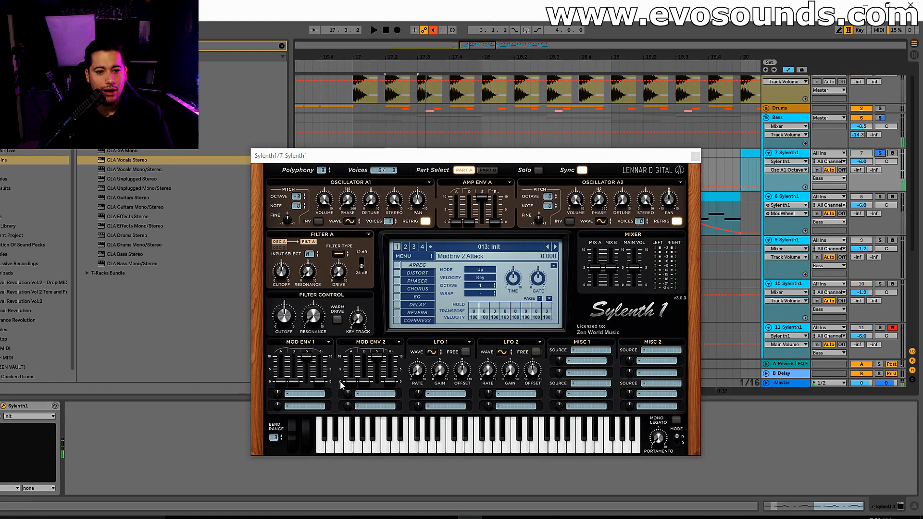
- Route Mod Env 2 to Pitch A and B, adjust its amount and decay, and enable OverDrive distortion in track 7's Sylenth1
{"action": "left_click", "coordinate": [317, 394]}
{"action": "left_click", "coordinate": [380, 395]}
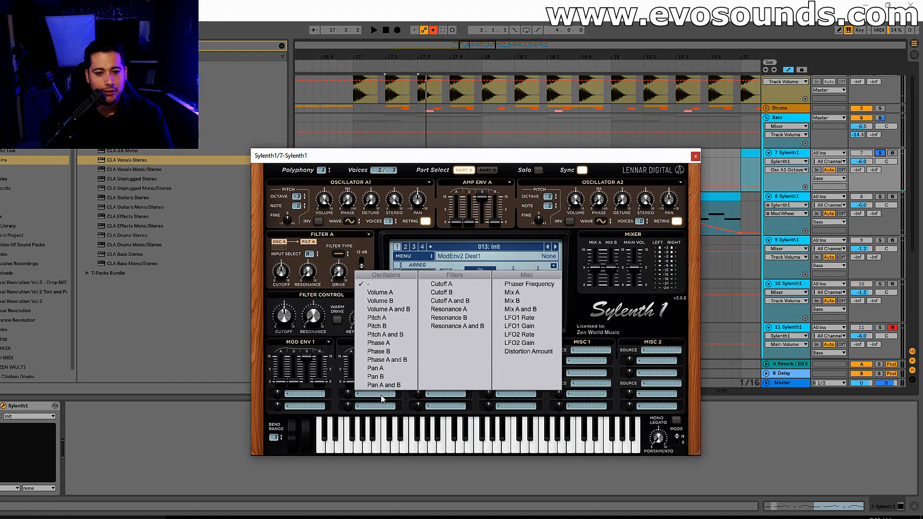
{"action": "left_click", "coordinate": [403, 335]}
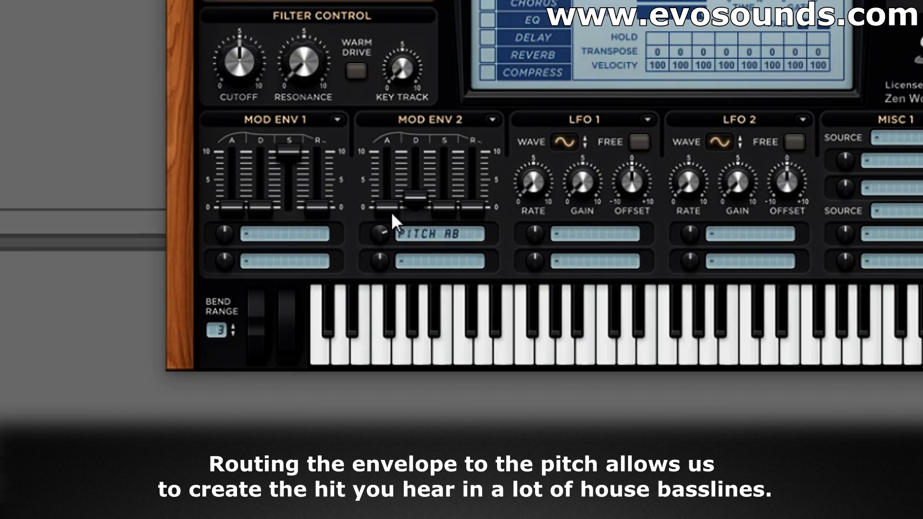
{"action": "mouse_move", "coordinate": [392, 213]}
{"action": "left_mouse_down"}
{"action": "mouse_move", "coordinate": [377, 241]}
{"action": "mouse_move", "coordinate": [392, 228]}
{"action": "left_mouse_up"}
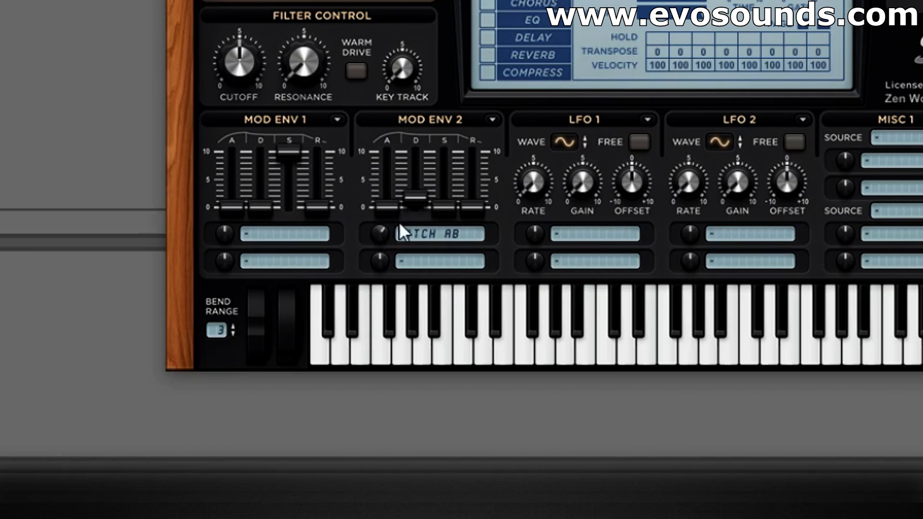
{"action": "left_click_drag", "start_coordinate": [415, 197], "coordinate": [428, 174]}
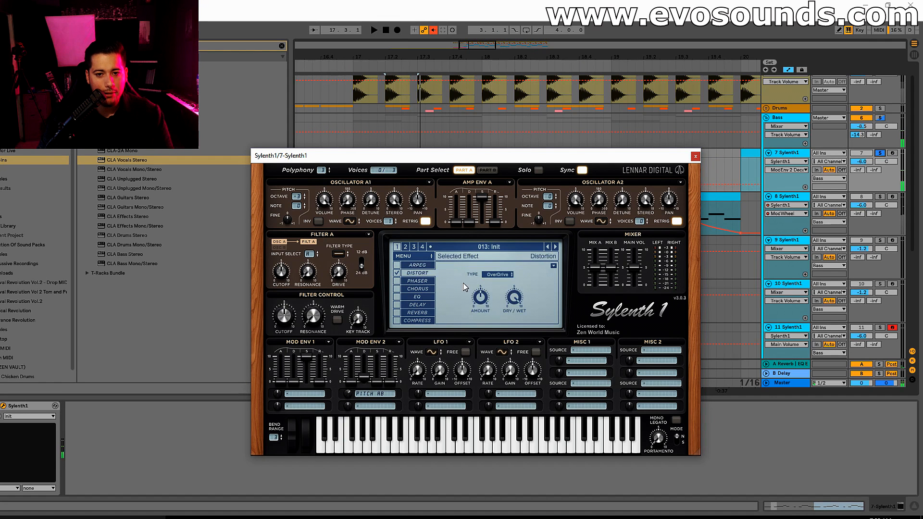
{"action": "left_click", "coordinate": [695, 156]}
- Open Sylenth1 on track 8 and reset its Wiggly Saw preset to Init
{"action": "left_click", "coordinate": [305, 195]}
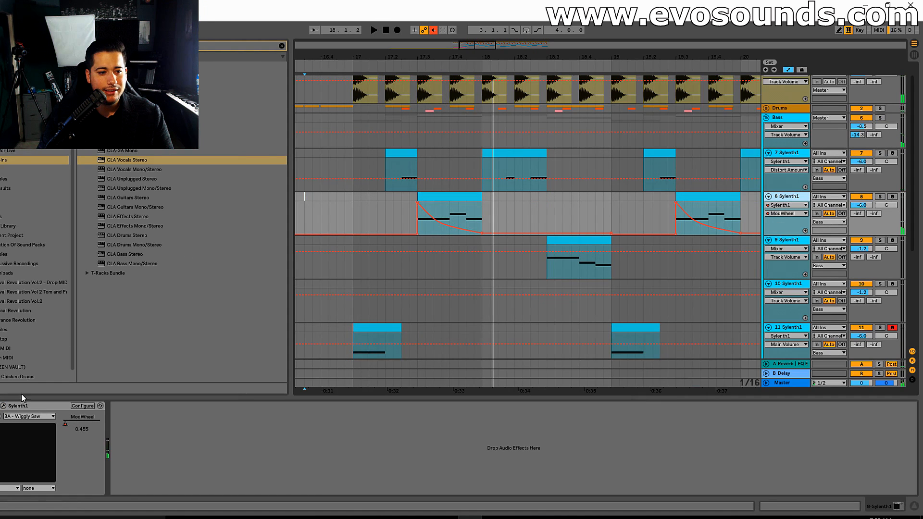
{"action": "left_click", "coordinate": [4, 406]}
{"action": "left_click", "coordinate": [204, 133]}
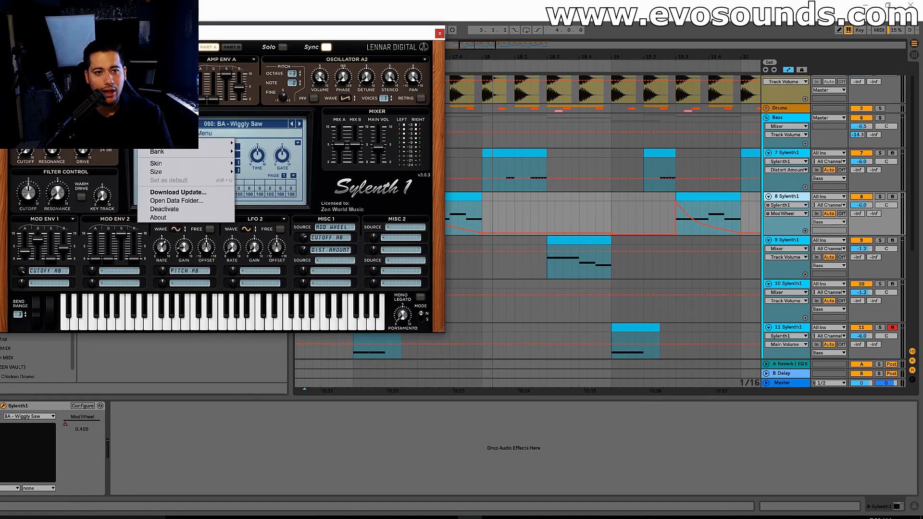
{"action": "mouse_move", "coordinate": [226, 142]}
{"action": "left_click", "coordinate": [256, 177]}
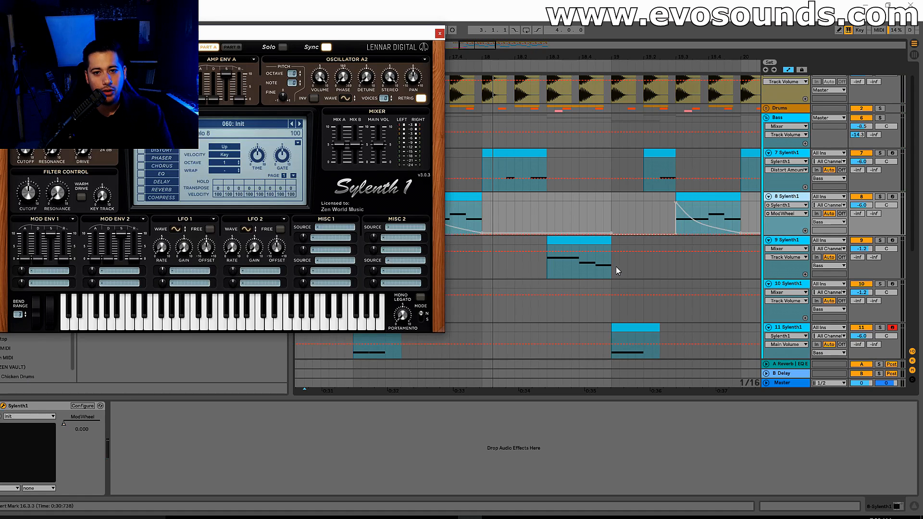
- Solo track 8, audition its Init sound and select its clip at 17.3 for playback
{"action": "left_click", "coordinate": [879, 197]}
{"action": "key", "text": "space"}
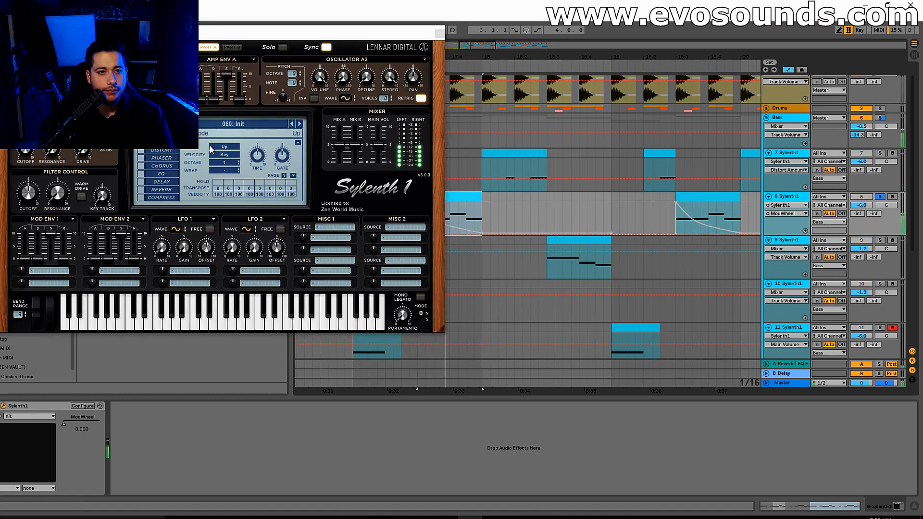
{"action": "left_click_drag", "start_coordinate": [418, 35], "coordinate": [342, 63]}
{"action": "key", "text": "space"}
{"action": "left_click", "coordinate": [426, 202]}
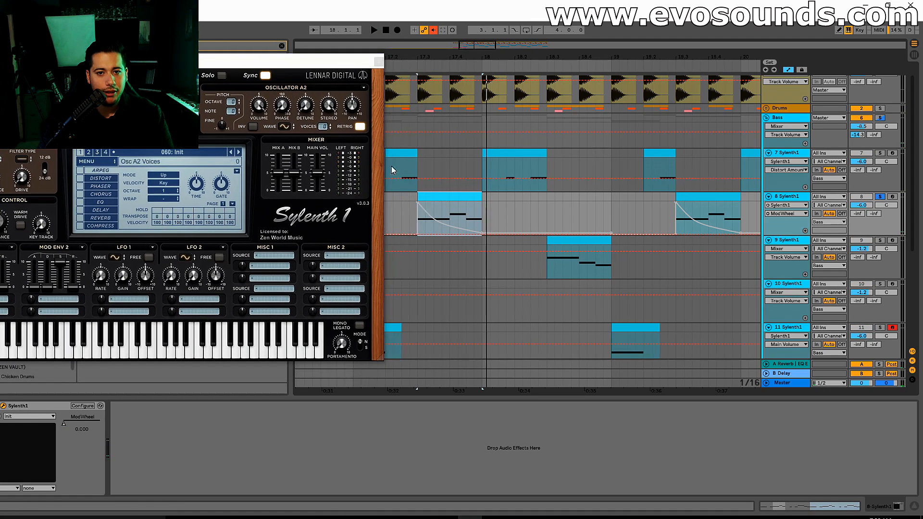
{"action": "left_click_drag", "start_coordinate": [278, 64], "coordinate": [627, 132]}
- Set oscillator A1 to octave -3 with 8 voices, turn off its retrigger and adjust its detune while auditioning the clip
{"action": "key", "text": "space"}
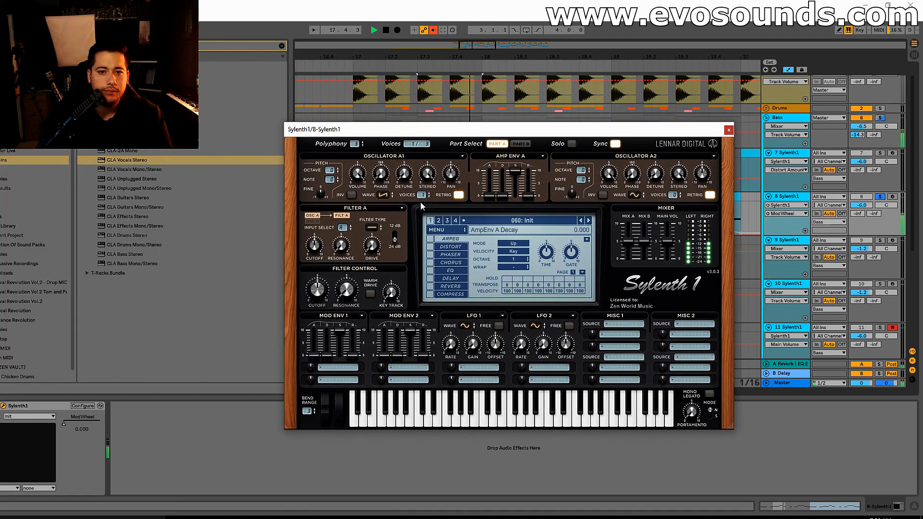
{"action": "key", "text": "space"}
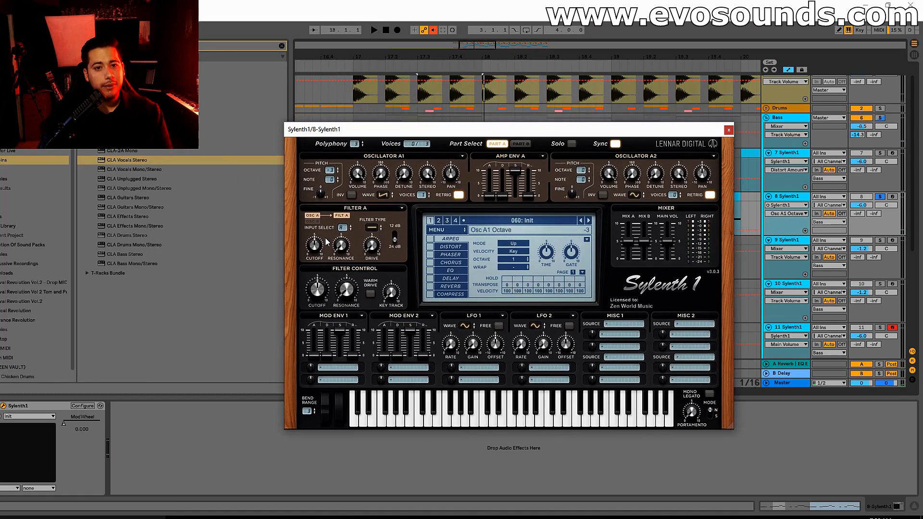
{"action": "key", "text": "space"}
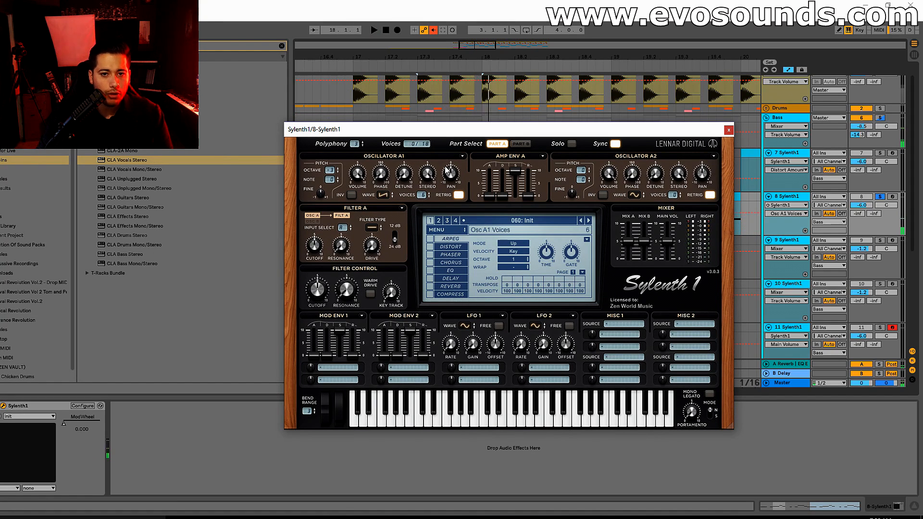
{"action": "key", "text": "space"}
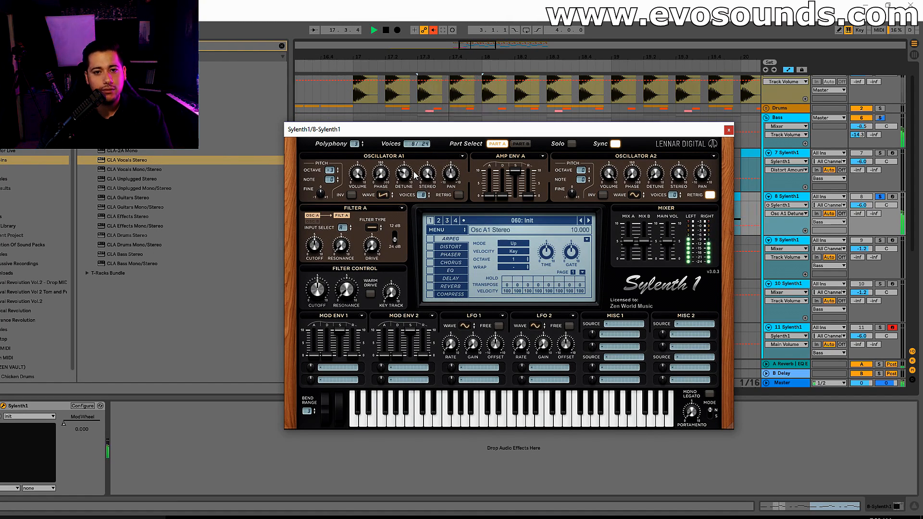
{"action": "left_click_drag", "start_coordinate": [410, 175], "coordinate": [417, 167]}
{"action": "key", "text": "space"}
- Set Filter A to low-pass with a cutoff of about 4.07 while auditioning the clip
{"action": "left_click", "coordinate": [372, 228]}
{"action": "left_click", "coordinate": [378, 245]}
{"action": "key", "text": "space"}
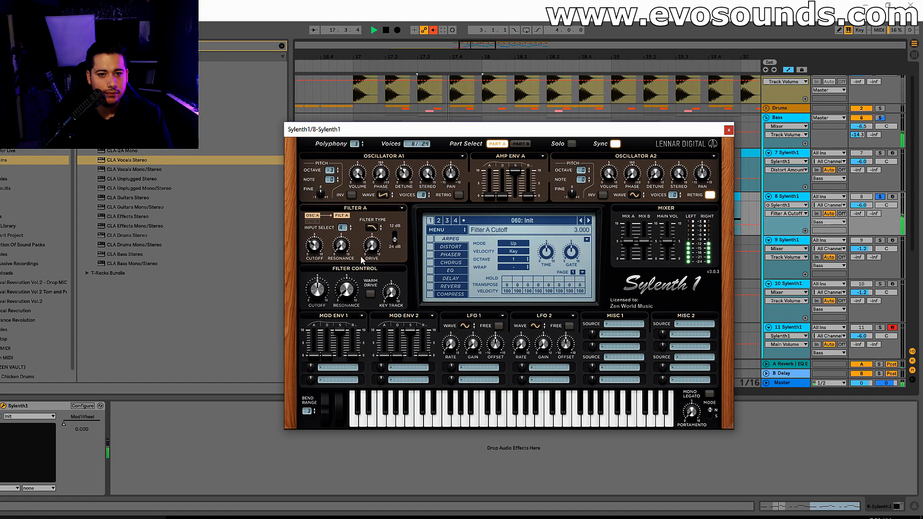
{"action": "left_click_drag", "start_coordinate": [361, 262], "coordinate": [321, 260]}
{"action": "key", "text": "space"}
{"action": "key", "text": "space"}
{"action": "key", "text": "space"}
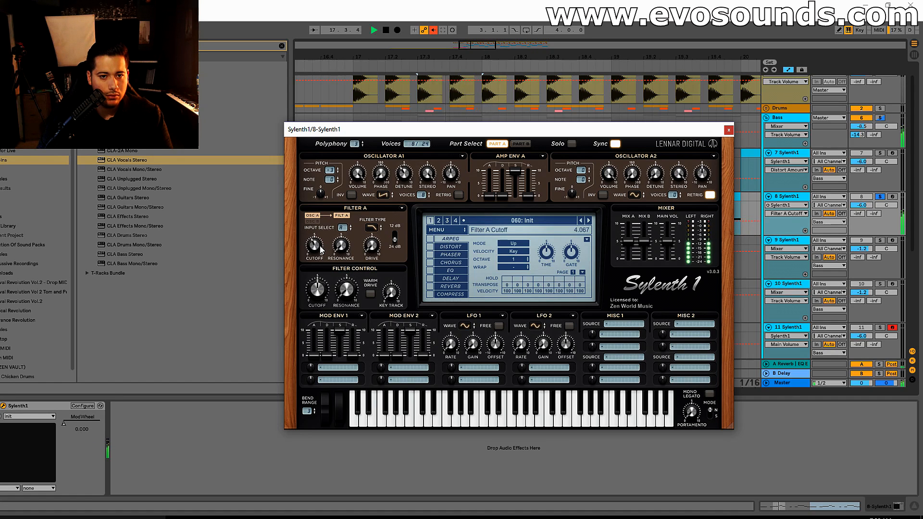
- Route Mod Env 1 to Cutoff A and B and shape its envelope in track 8's Sylenth1
{"action": "left_click", "coordinate": [339, 367]}
{"action": "left_click", "coordinate": [413, 397]}
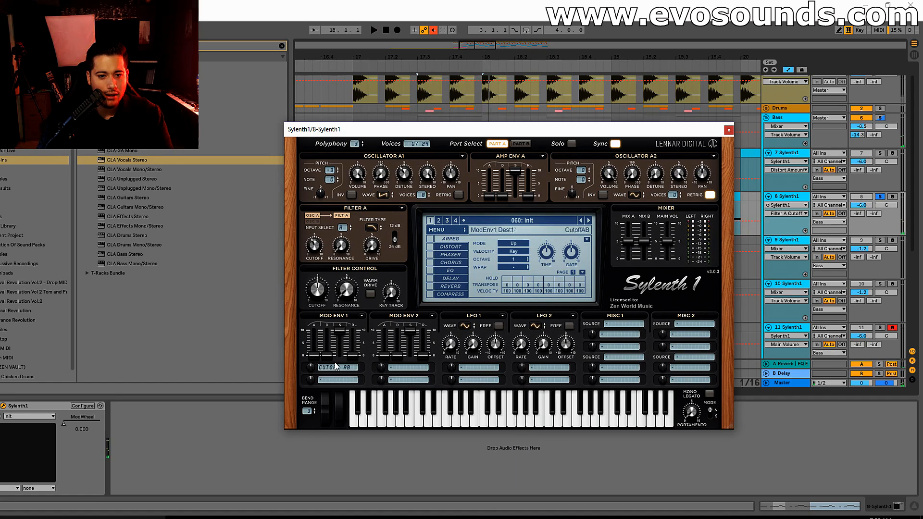
{"action": "key", "text": "space"}
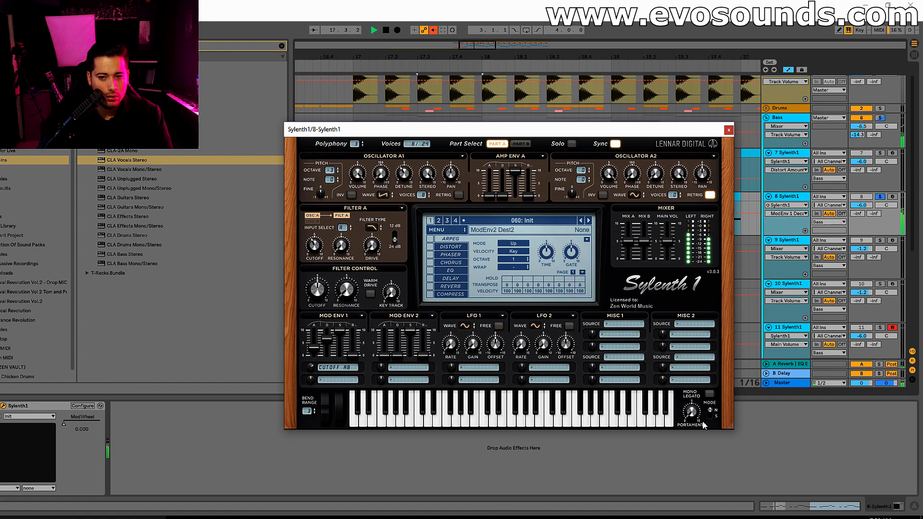
- Enable Mono Legato with a portamento time of about 84.7 ms while playing the clip
{"action": "key", "text": "space"}
{"action": "key", "text": "space"}
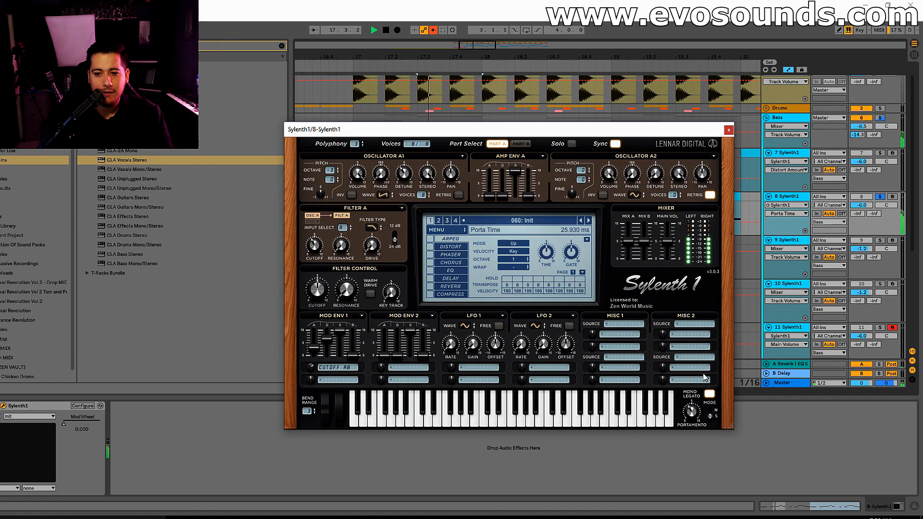
{"action": "left_click_drag", "start_coordinate": [692, 422], "coordinate": [700, 399]}
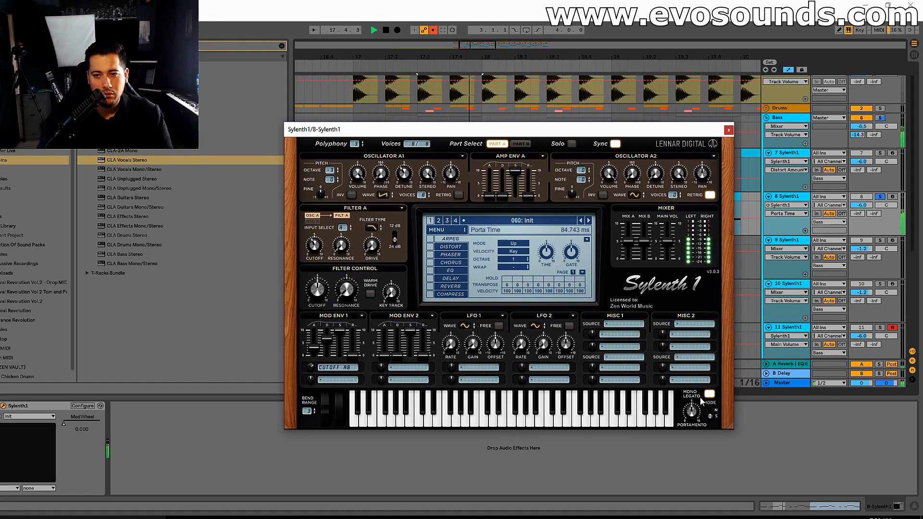
- Set the main volume to 8 and enable OverDrive distortion, adjusting its amount
{"action": "left_click", "coordinate": [673, 243]}
{"action": "left_click_drag", "start_coordinate": [680, 231], "coordinate": [686, 217]}
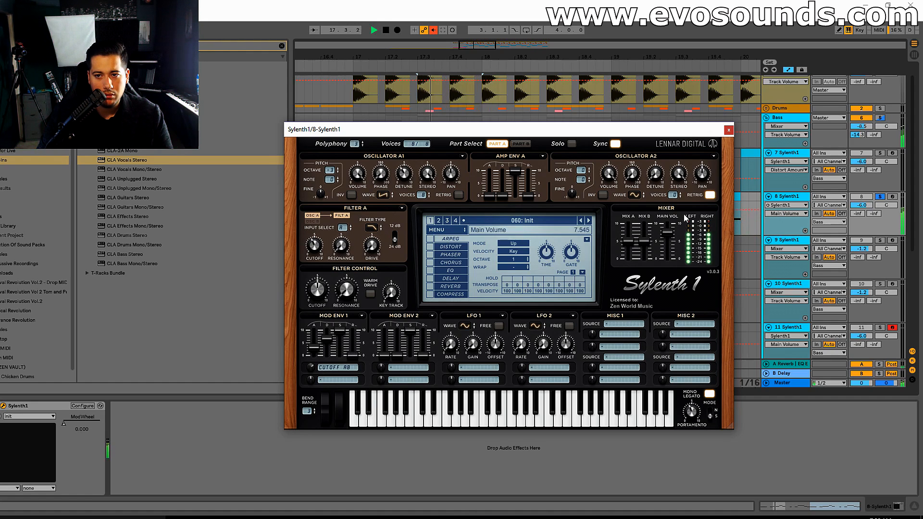
{"action": "left_click", "coordinate": [430, 247]}
{"action": "left_click_drag", "start_coordinate": [514, 272], "coordinate": [519, 259]}
- Add one Noise voice on oscillator A2 and adjust its volume while playing the clip
{"action": "left_click", "coordinate": [634, 195]}
{"action": "left_click", "coordinate": [647, 266]}
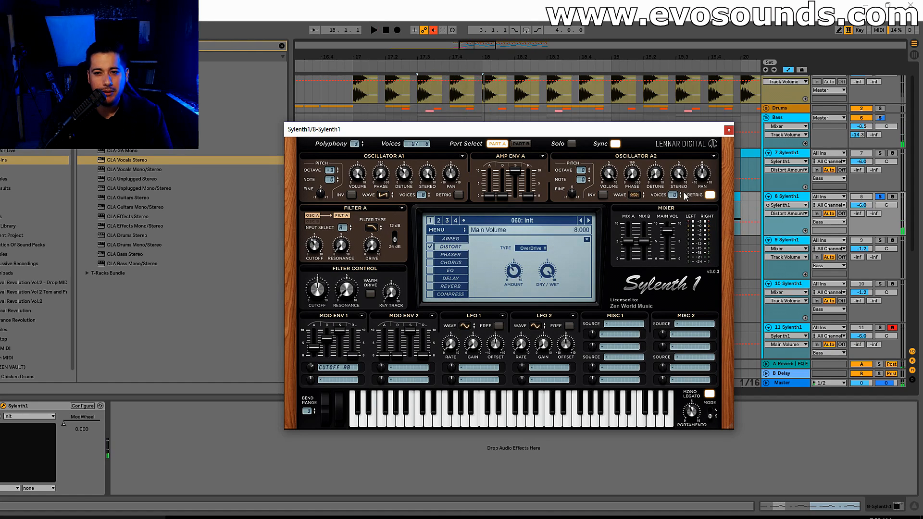
{"action": "key", "text": "space"}
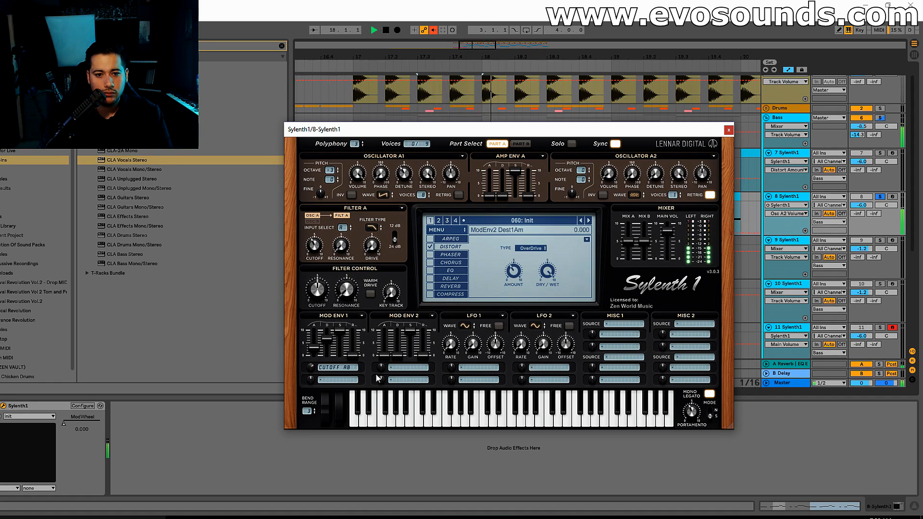
{"action": "key", "text": "space"}
- Route LFO 1 to Cutoff A and B, adjust its amount, rate and gain by ear, and close track 8's Sylenth1
{"action": "left_click", "coordinate": [456, 368]}
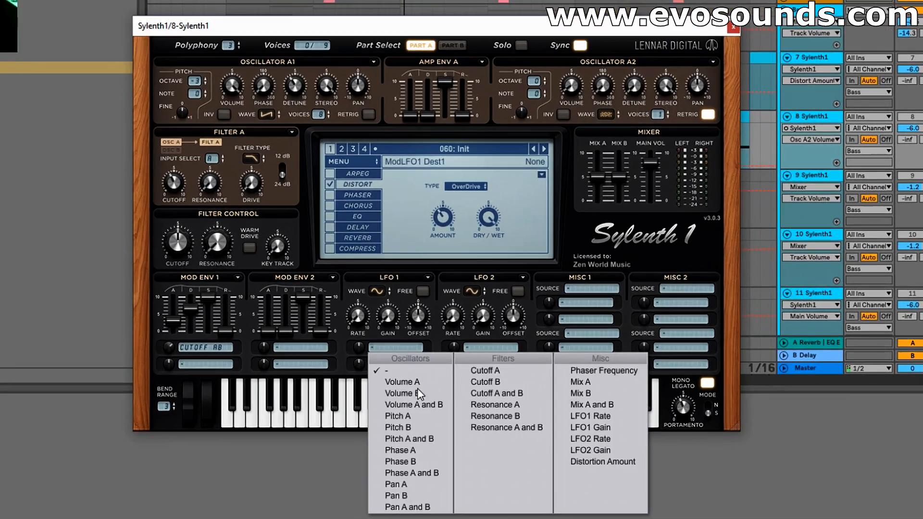
{"action": "left_click", "coordinate": [574, 411]}
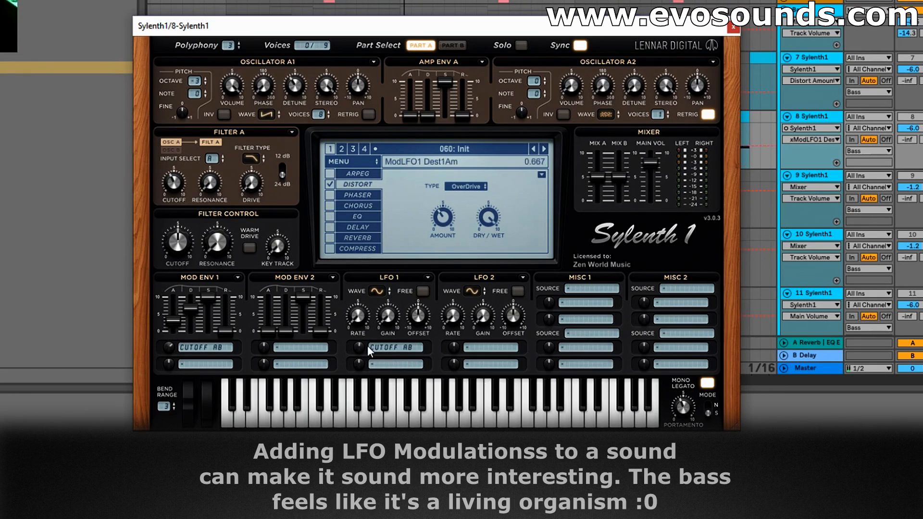
{"action": "left_click_drag", "start_coordinate": [367, 345], "coordinate": [373, 318]}
{"action": "left_click_drag", "start_coordinate": [359, 318], "coordinate": [381, 241]}
{"action": "left_click_drag", "start_coordinate": [391, 311], "coordinate": [400, 269]}
{"action": "key", "text": "space"}
{"action": "left_click_drag", "start_coordinate": [364, 321], "coordinate": [364, 318]}
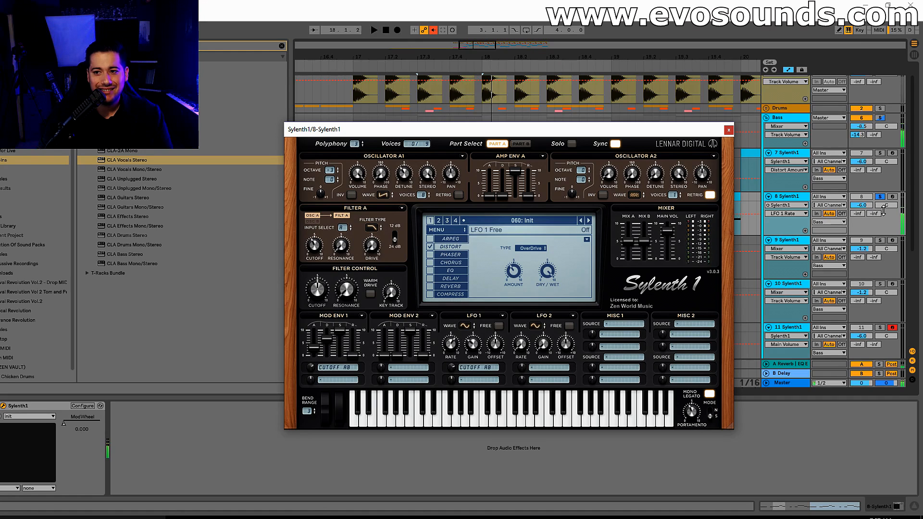
{"action": "left_click", "coordinate": [733, 27]}
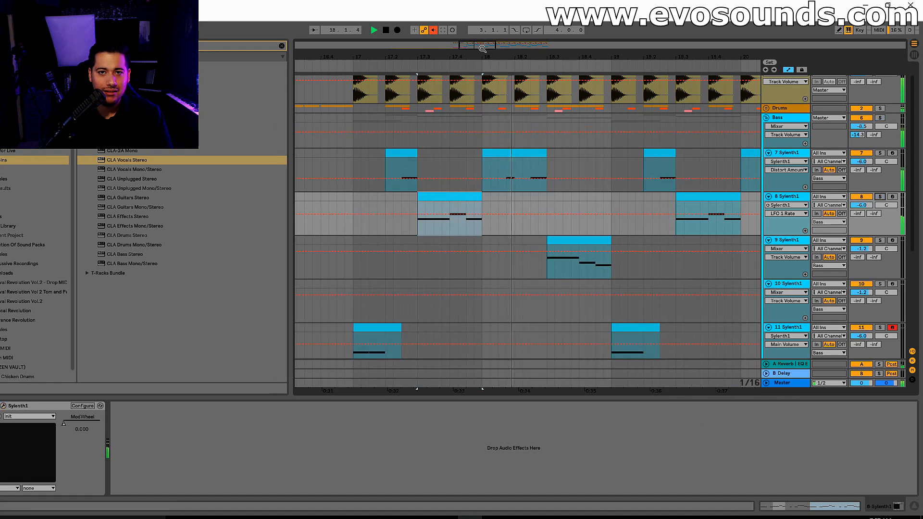
- Play the full mix from before bar 17 and reopen track 8's Sylenth1
{"action": "left_click_drag", "start_coordinate": [479, 46], "coordinate": [474, 35]}
{"action": "left_click", "coordinate": [390, 207]}
{"action": "key", "text": "space"}
{"action": "key", "text": "space"}
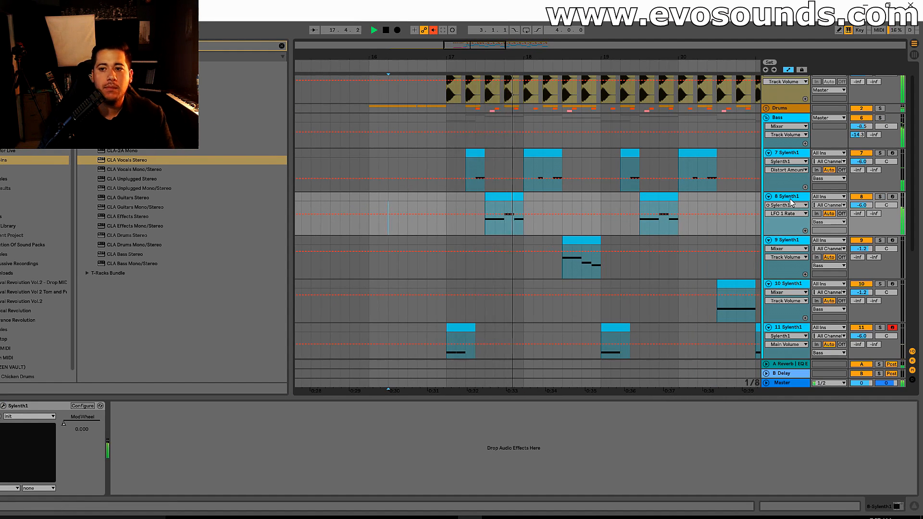
{"action": "left_click", "coordinate": [3, 406]}
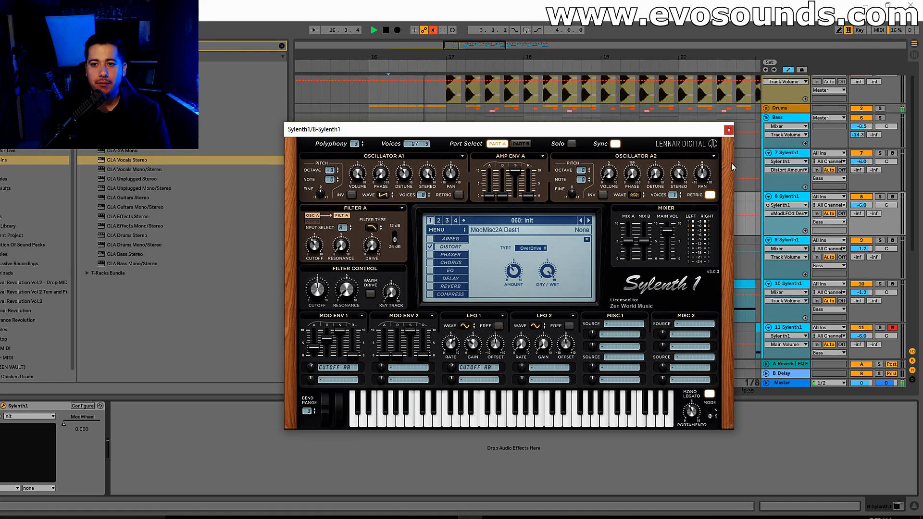
- Close track 8's Sylenth1, select track 9's clip between bars 18 and 19, and open its Sylenth1
{"action": "left_click", "coordinate": [725, 133]}
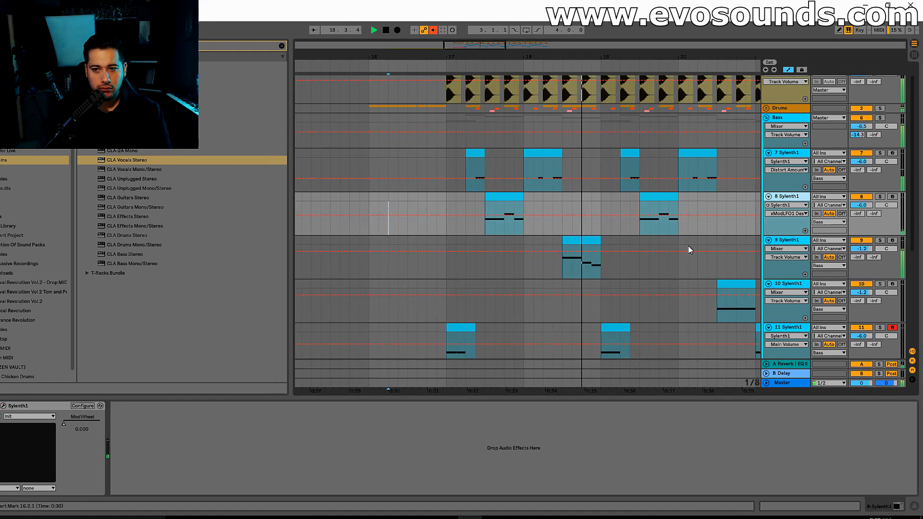
{"action": "left_click", "coordinate": [531, 244]}
{"action": "key", "text": "space"}
{"action": "left_click", "coordinate": [581, 239]}
{"action": "key", "text": "space"}
{"action": "left_click", "coordinate": [4, 406]}
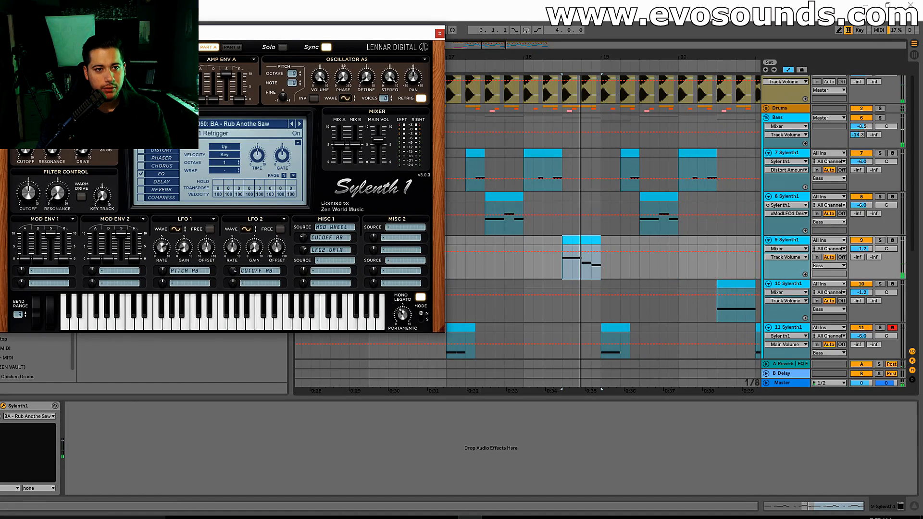
- Delete the BA - Rub Anothe Saw preset and replace BA - Saw Crushed with Init in track 9's Sylenth1
{"action": "left_click", "coordinate": [148, 124]}
{"action": "mouse_move", "coordinate": [168, 143]}
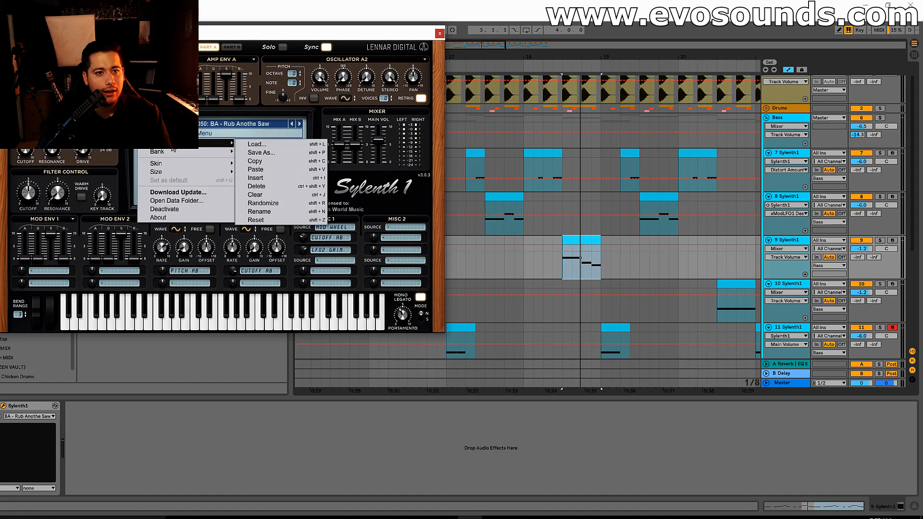
{"action": "left_click", "coordinate": [271, 185]}
{"action": "left_click", "coordinate": [148, 124]}
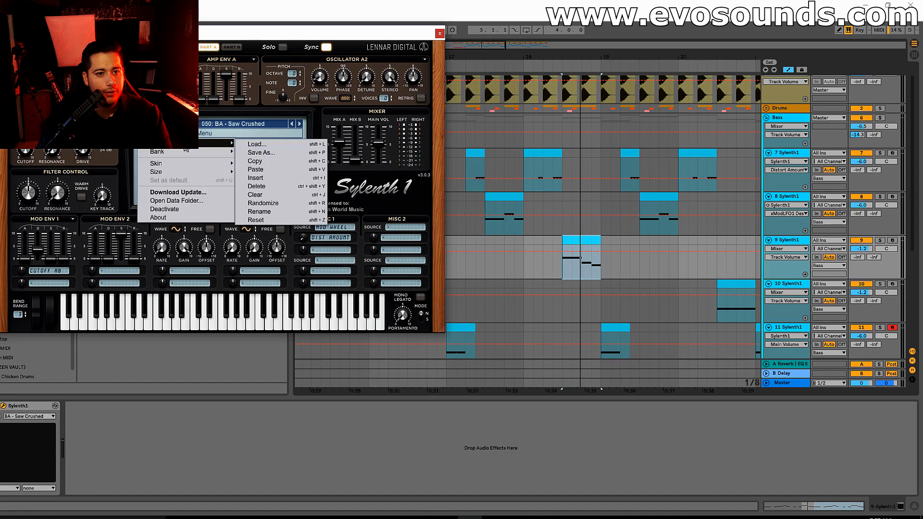
{"action": "left_click", "coordinate": [289, 183]}
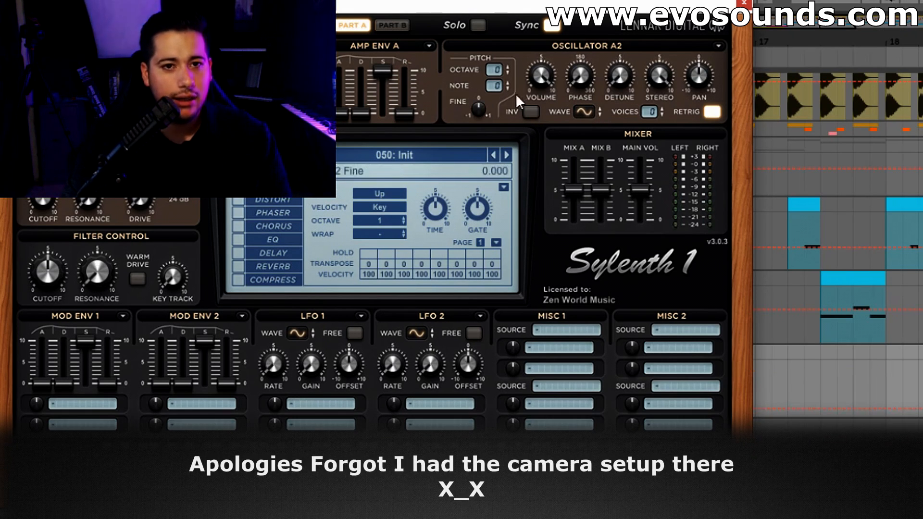
- Set oscillator A2 to one Saw voice at note +7 and octave -2
{"action": "left_click", "coordinate": [584, 112]}
{"action": "left_click", "coordinate": [587, 140]}
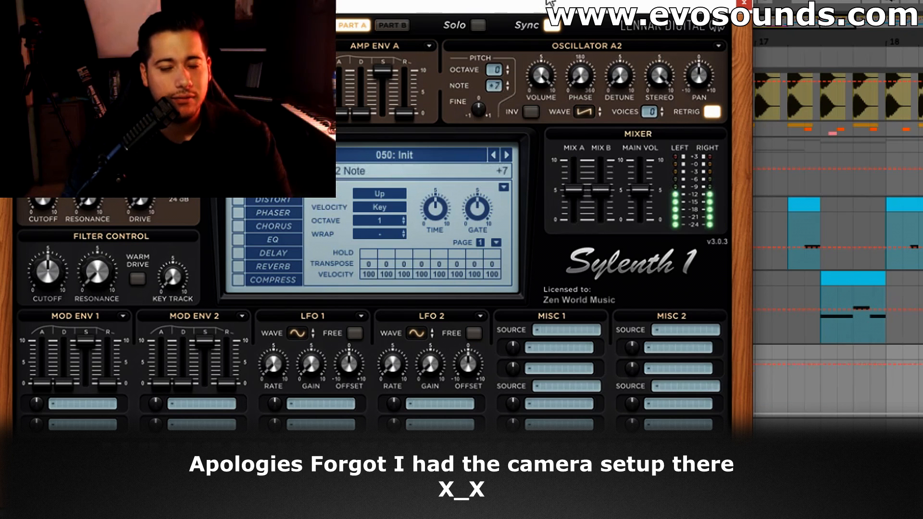
{"action": "left_click", "coordinate": [661, 109]}
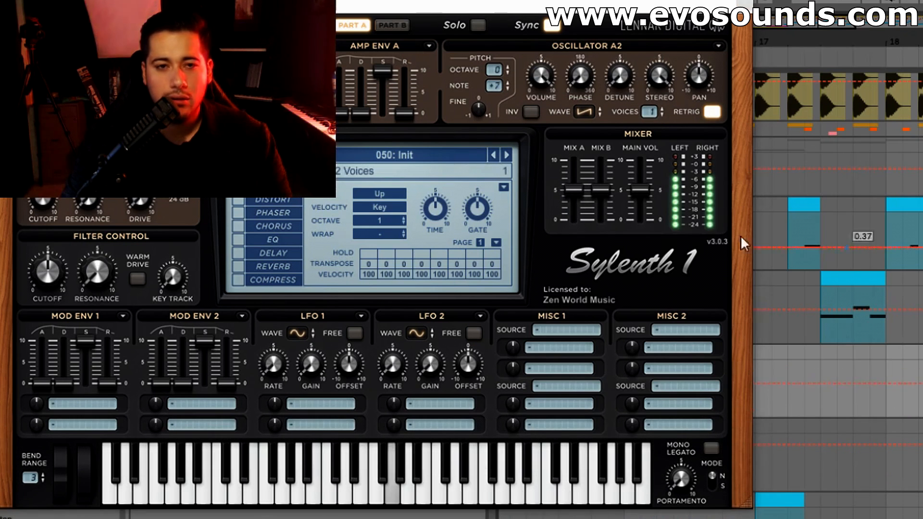
{"action": "left_click_drag", "start_coordinate": [495, 68], "coordinate": [490, 97]}
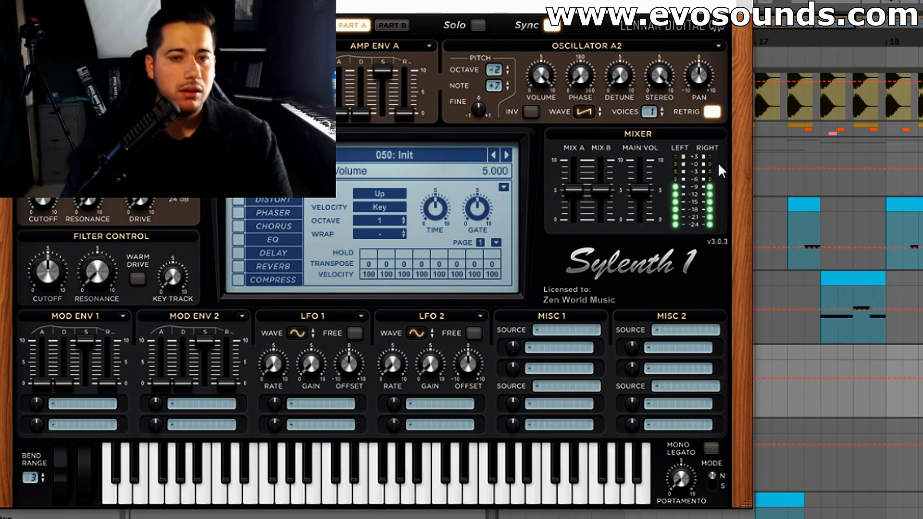
- Choose filter A's type, set its resonance to 4.3 and cutoff to about 2.3, and enable OverDrive distortion
{"action": "left_click", "coordinate": [136, 166]}
{"action": "left_click", "coordinate": [151, 205]}
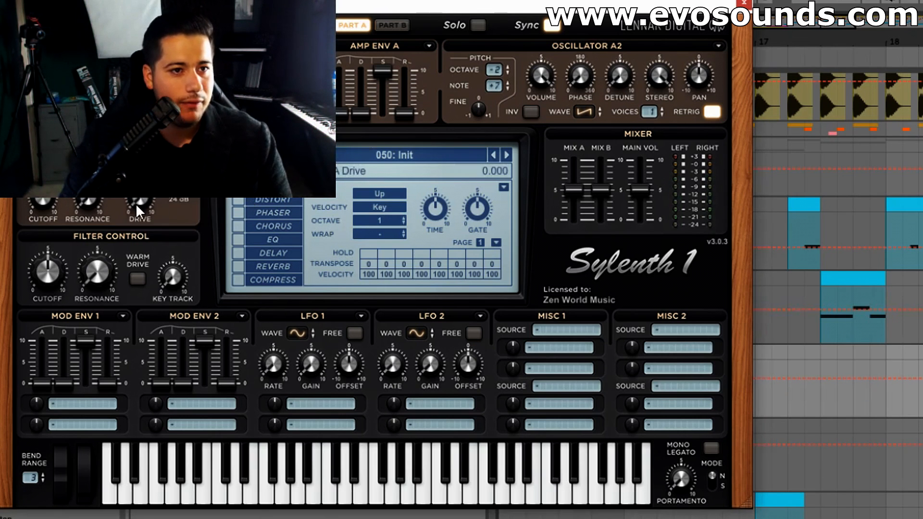
{"action": "left_click", "coordinate": [136, 166]}
{"action": "left_click", "coordinate": [160, 202]}
{"action": "left_click_drag", "start_coordinate": [47, 206], "coordinate": [47, 225]}
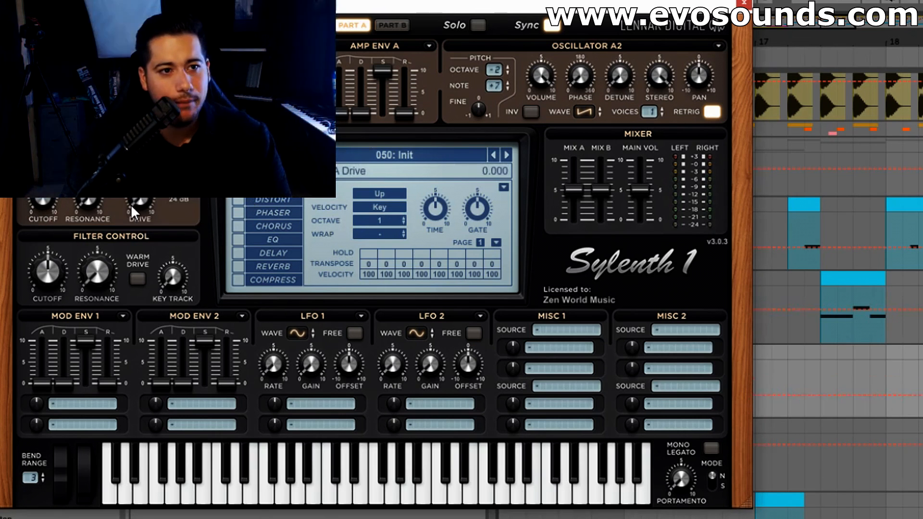
{"action": "left_click_drag", "start_coordinate": [139, 202], "coordinate": [139, 166]}
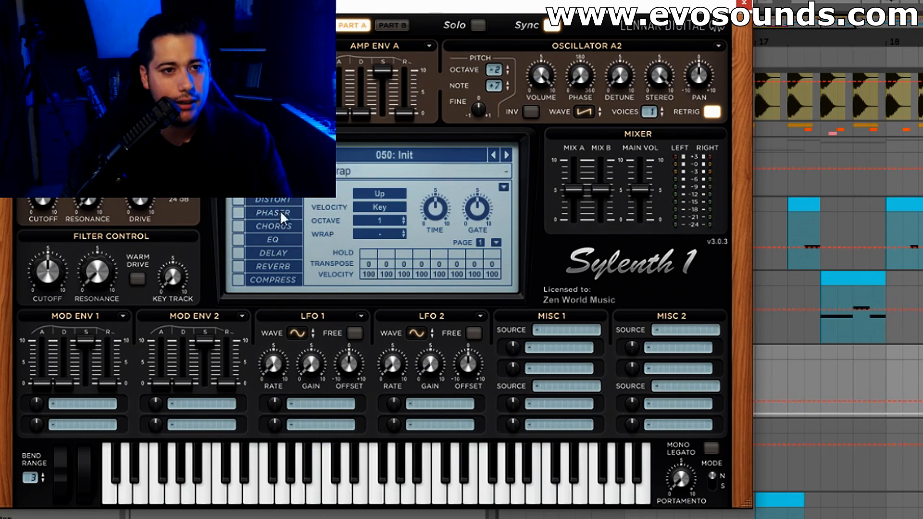
{"action": "left_click_drag", "start_coordinate": [103, 199], "coordinate": [103, 173]}
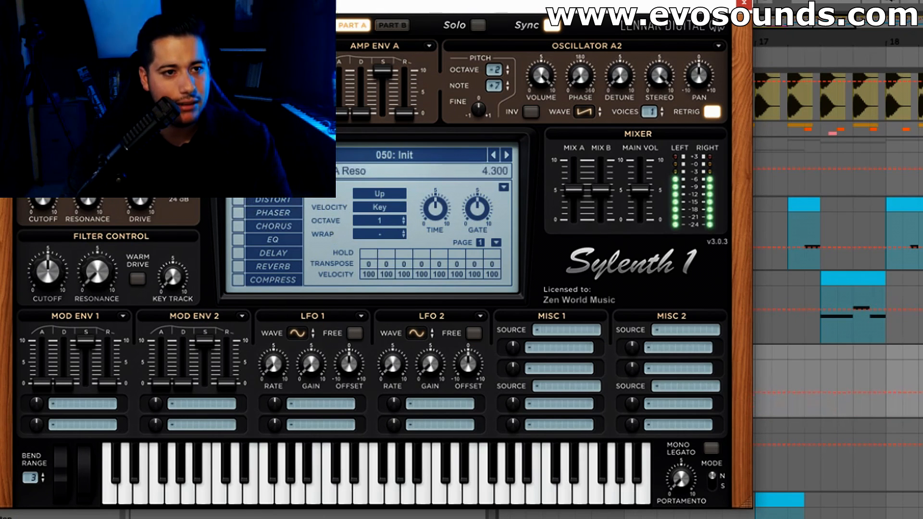
{"action": "left_click", "coordinate": [250, 199]}
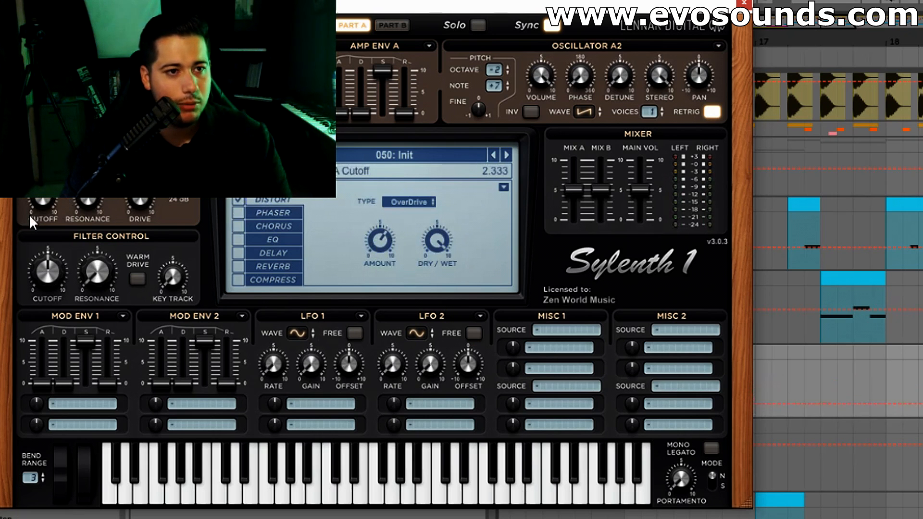
- Route LFO 1 to Cutoff A and B with an amount of about 3.7 and adjust its gain
{"action": "left_click", "coordinate": [95, 409]}
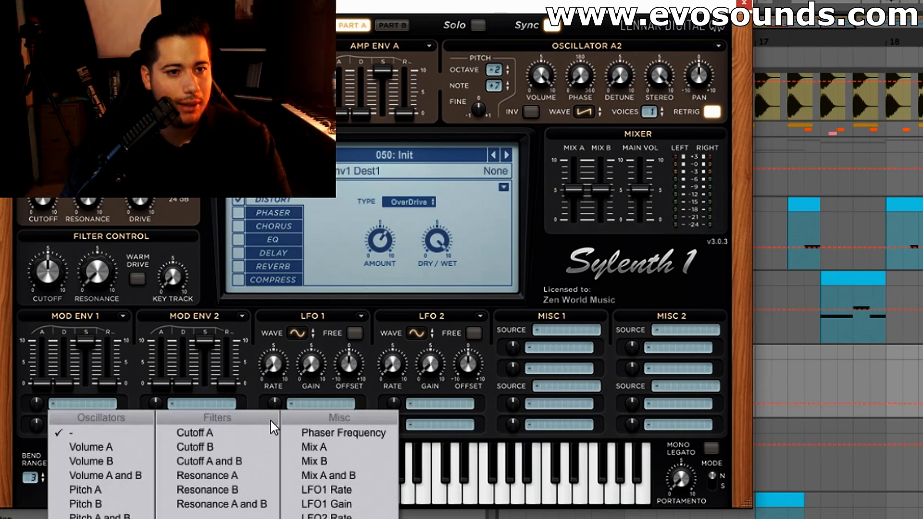
{"action": "left_click", "coordinate": [328, 406]}
{"action": "left_click", "coordinate": [413, 462]}
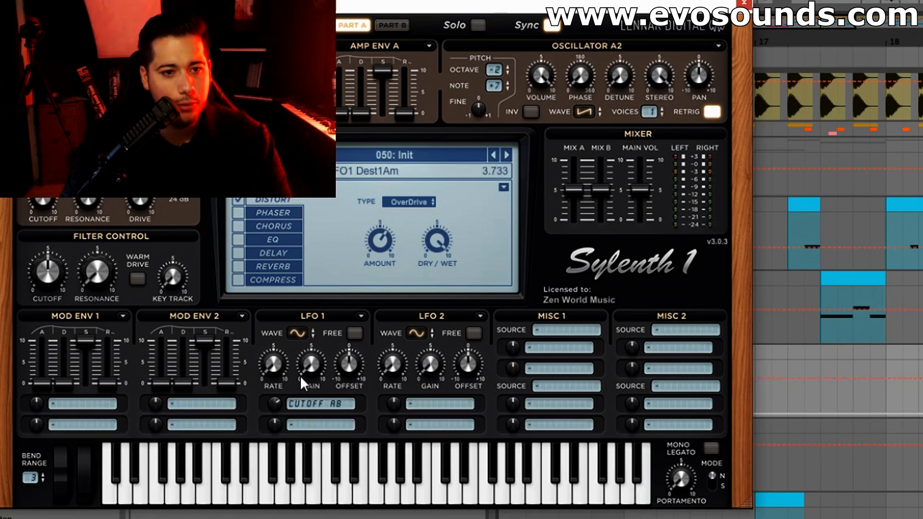
{"action": "left_click_drag", "start_coordinate": [313, 353], "coordinate": [321, 344]}
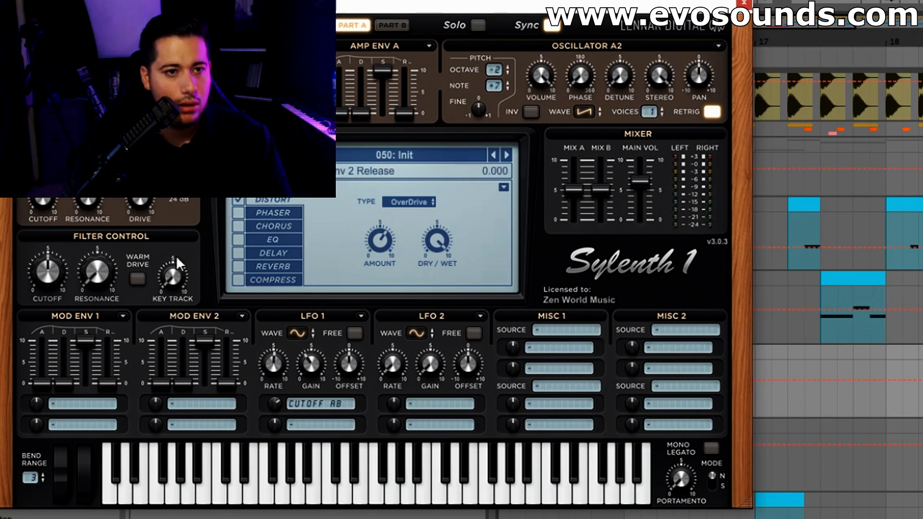
- Change oscillator A1's waveform, set track 9's volume to -2.8 dB and close its Sylenth1
{"action": "left_click", "coordinate": [158, 112]}
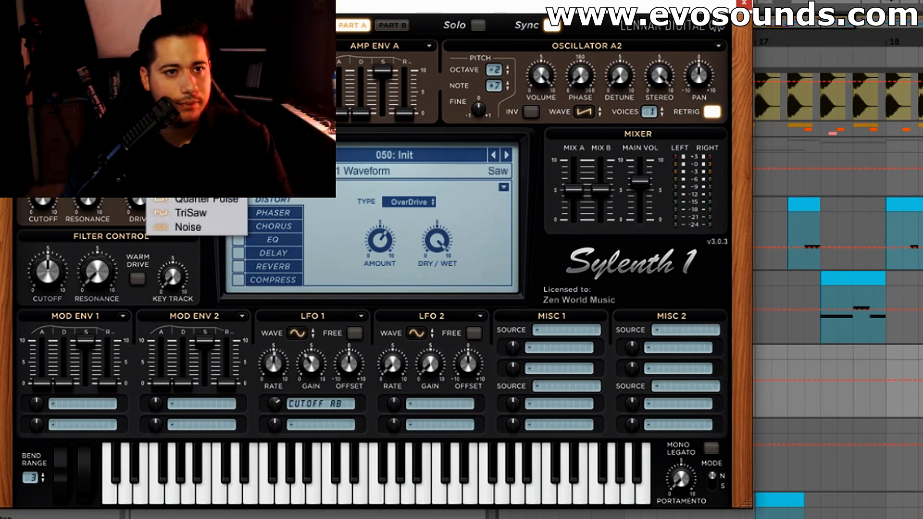
{"action": "left_click", "coordinate": [186, 170]}
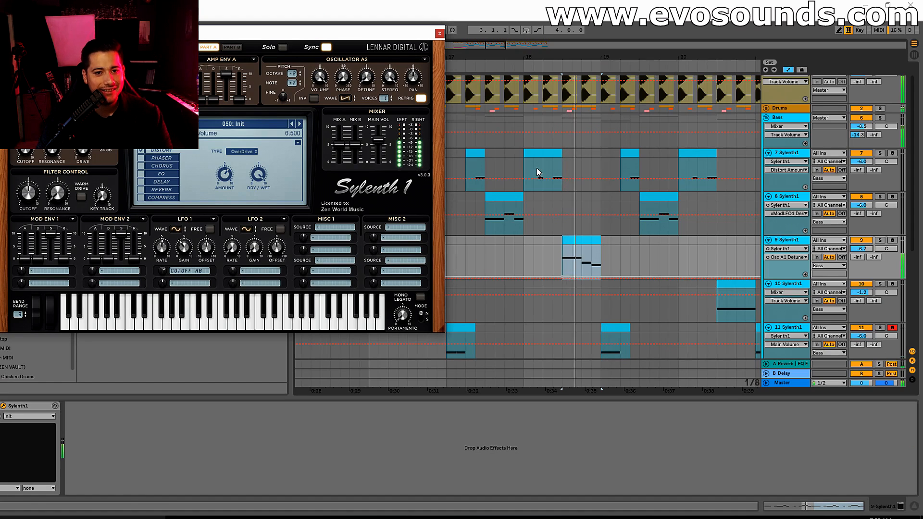
{"action": "left_click_drag", "start_coordinate": [866, 248], "coordinate": [866, 241]}
{"action": "left_click", "coordinate": [439, 34]}
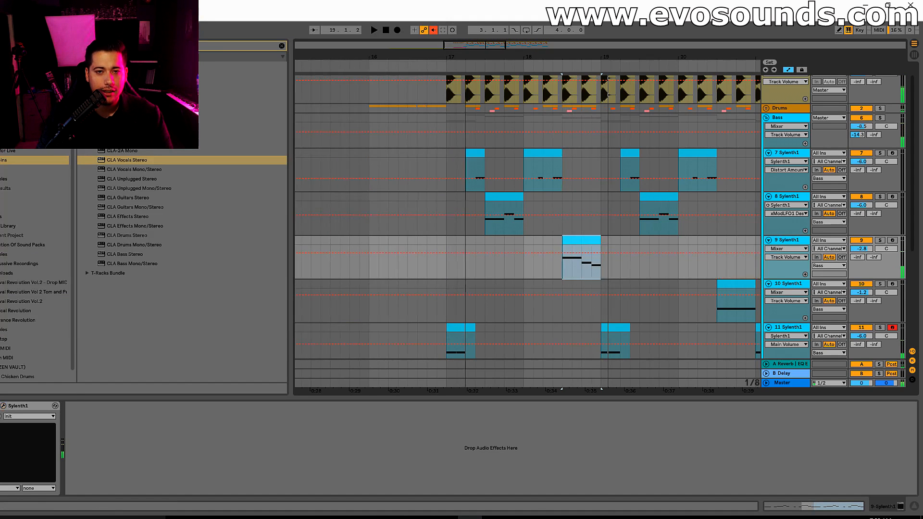
- Play the full mix from before bar 17 to check track 9's new bass in the drop
{"action": "key", "text": "minus"}
{"action": "left_click", "coordinate": [880, 240]}
{"action": "key", "text": "space"}
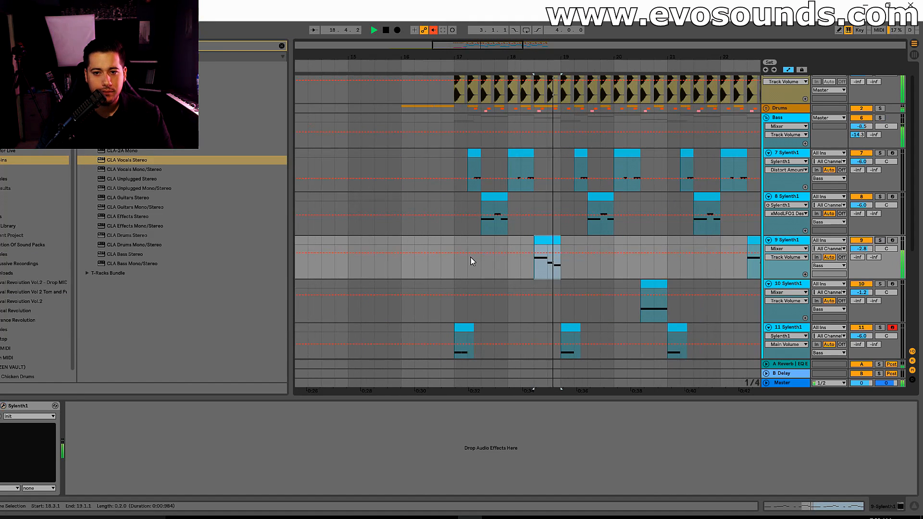
{"action": "left_click", "coordinate": [415, 237]}
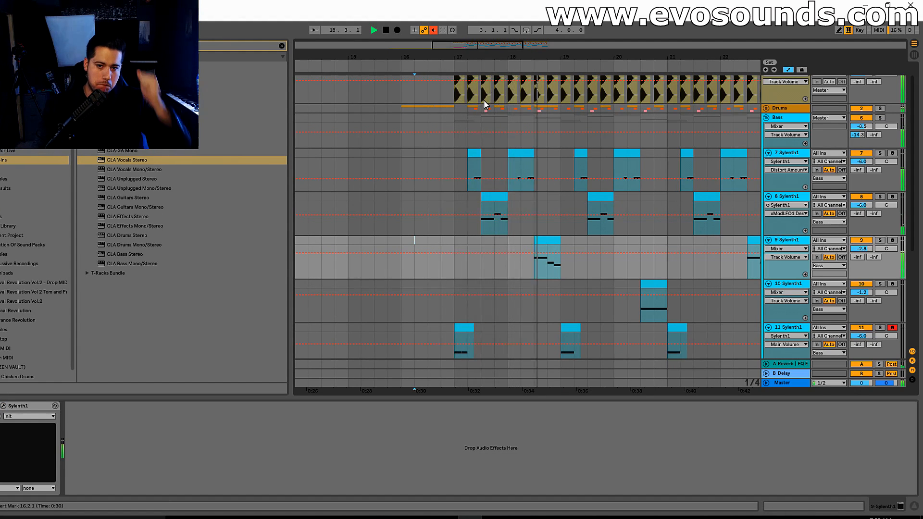
{"action": "mouse_move", "coordinate": [497, 46]}
{"action": "left_mouse_down"}
{"action": "mouse_move", "coordinate": [494, 56]}
{"action": "mouse_move", "coordinate": [508, 53]}
{"action": "left_mouse_up"}
{"action": "scroll", "coordinate": [692, 288], "scroll_direction": "up", "scroll_amount": 1}
- Stop playback, select track 10's clip between bars 20 and 21, and open its Sylenth1
{"action": "left_click", "coordinate": [799, 256]}
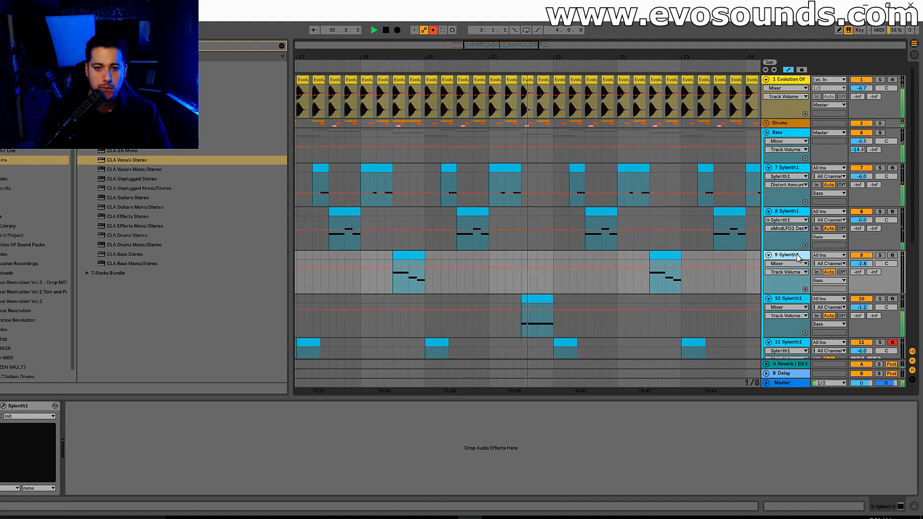
{"action": "scroll", "coordinate": [799, 290], "scroll_direction": "down", "scroll_amount": 1}
{"action": "key", "text": "space"}
{"action": "left_click", "coordinate": [790, 280]}
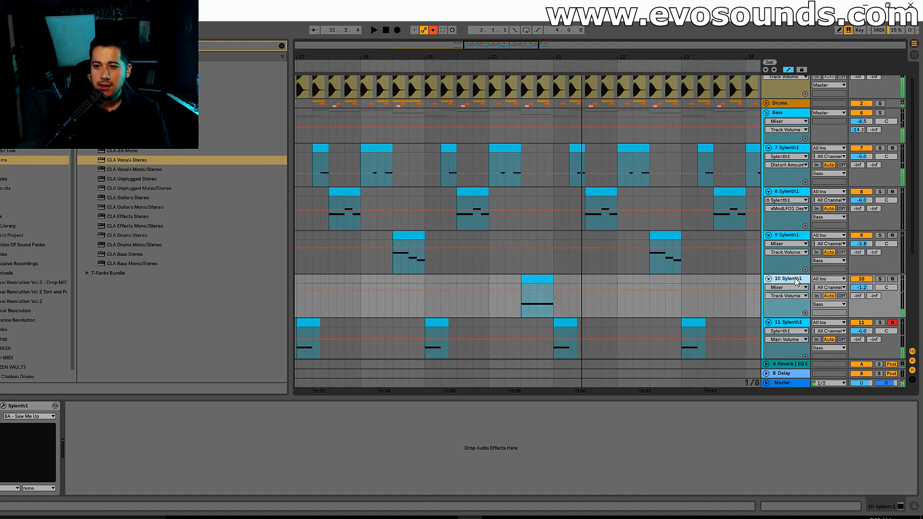
{"action": "left_click", "coordinate": [529, 288]}
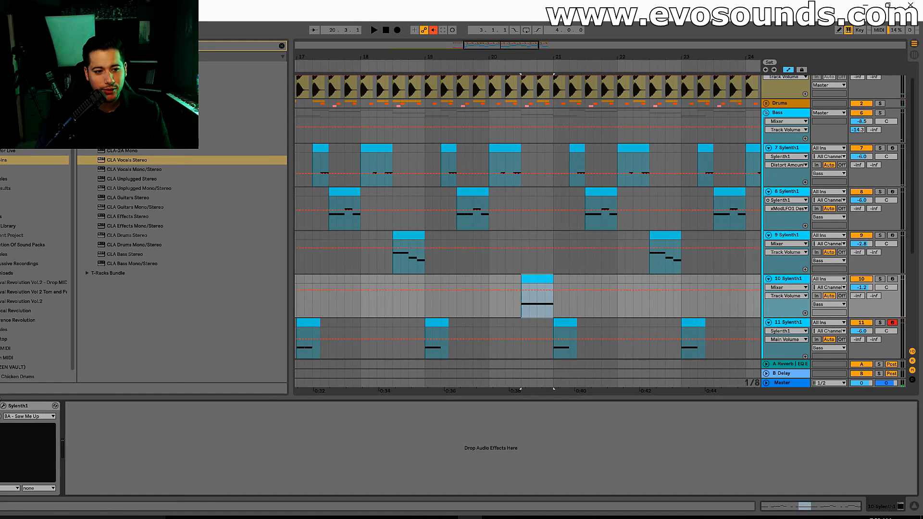
{"action": "left_click", "coordinate": [4, 406]}
- Clear track 10's BA - Saw Me Up preset to Init
{"action": "left_click", "coordinate": [214, 132]}
{"action": "mouse_move", "coordinate": [220, 142]}
{"action": "left_click", "coordinate": [255, 194]}
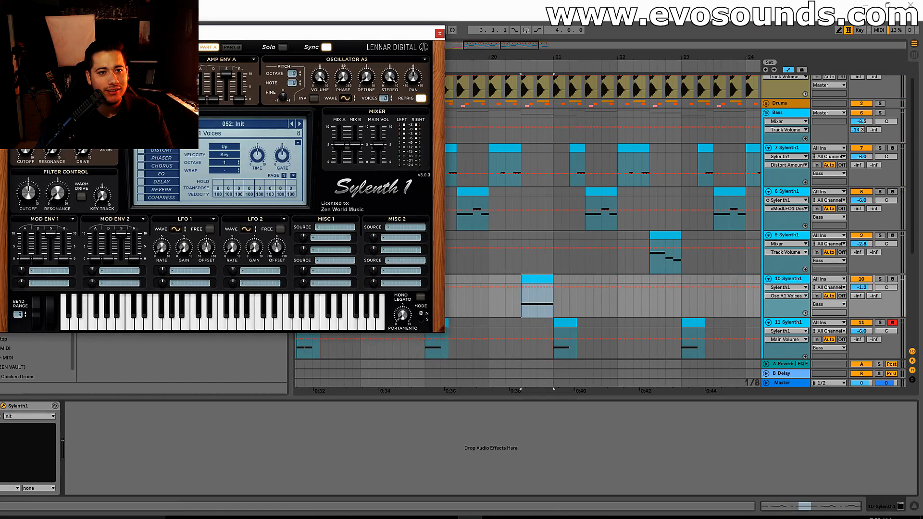
- Set oscillator A2 to seven Saw voices at note +7, and raise amp envelope A's attack to about 5.1
{"action": "left_click", "coordinate": [343, 99]}
{"action": "left_click", "coordinate": [379, 107]}
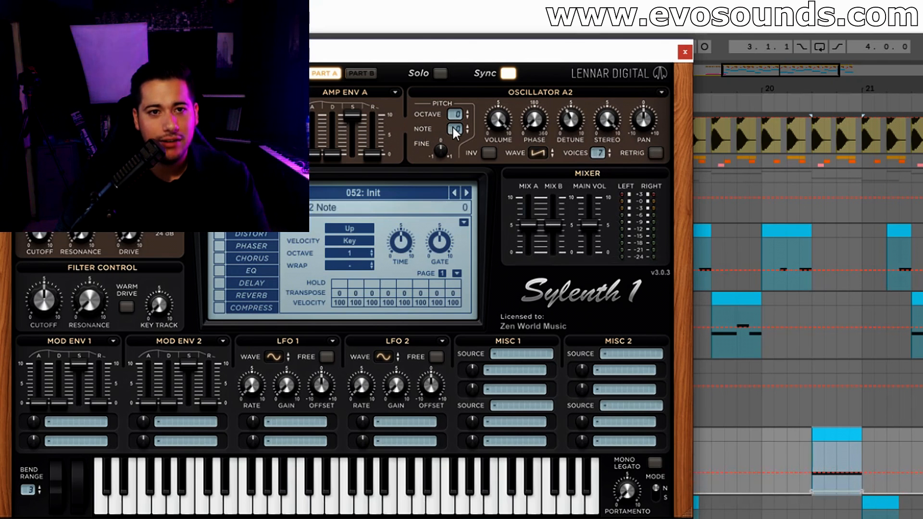
{"action": "left_click_drag", "start_coordinate": [328, 106], "coordinate": [334, 71]}
{"action": "key", "text": "space"}
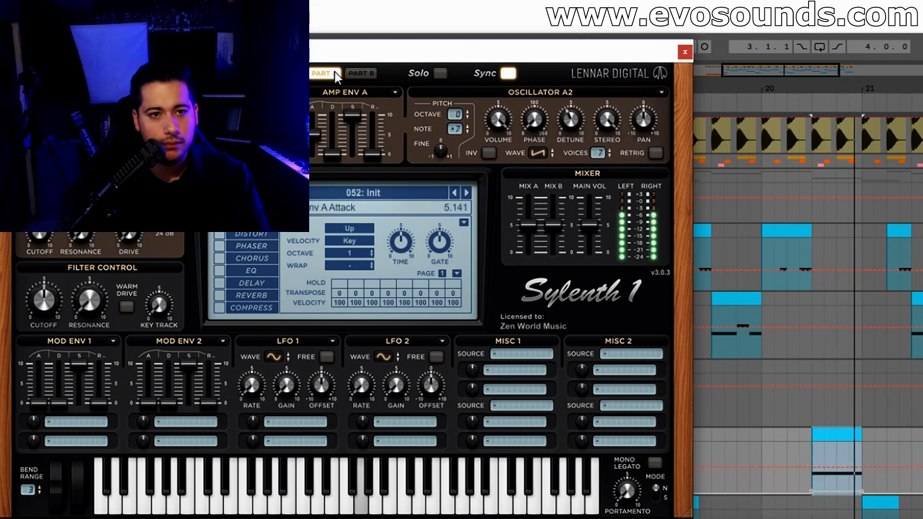
- Lower the octaves of oscillators A1 and A2, setting A2 to -2, while auditioning the clip
{"action": "key", "text": "space"}
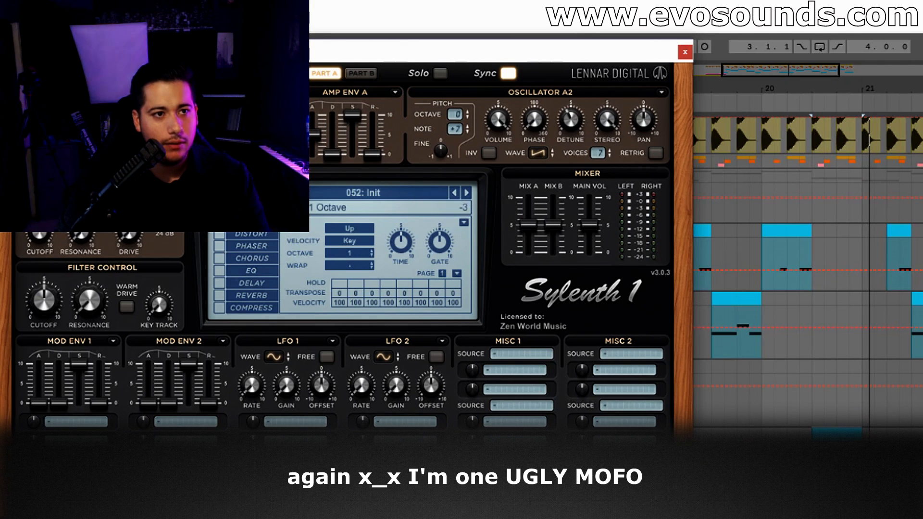
{"action": "key", "text": "space"}
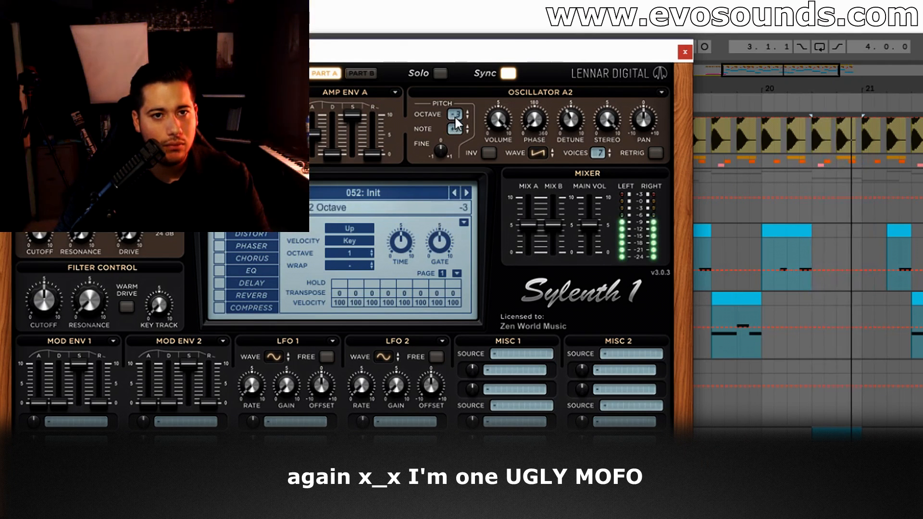
{"action": "left_click", "coordinate": [465, 115]}
{"action": "left_click", "coordinate": [465, 115]}
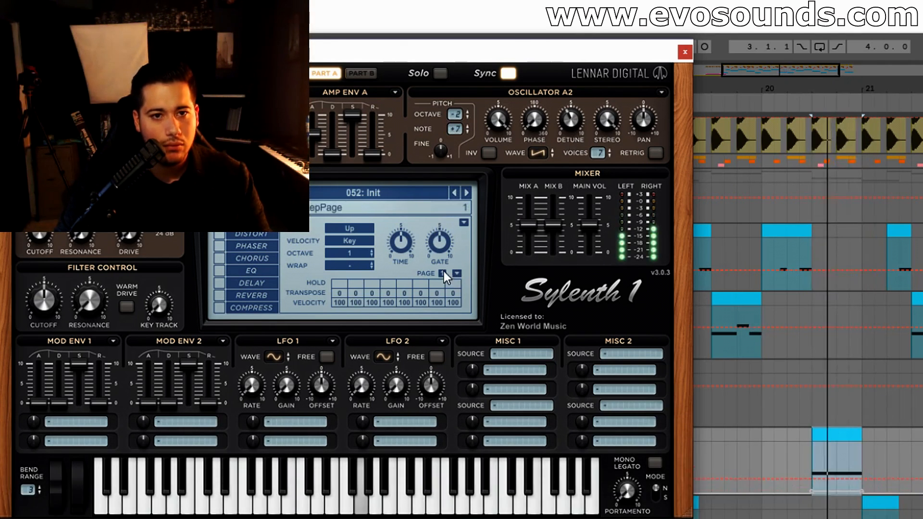
- Choose filter A's type and route Mod Env 1 to Cutoff A and B
{"action": "left_click", "coordinate": [132, 207]}
{"action": "left_click", "coordinate": [149, 230]}
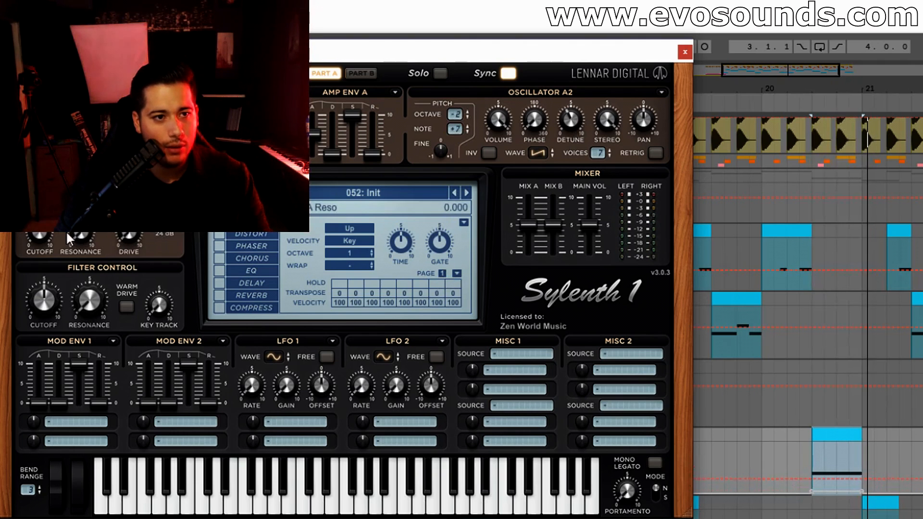
{"action": "left_click", "coordinate": [85, 424]}
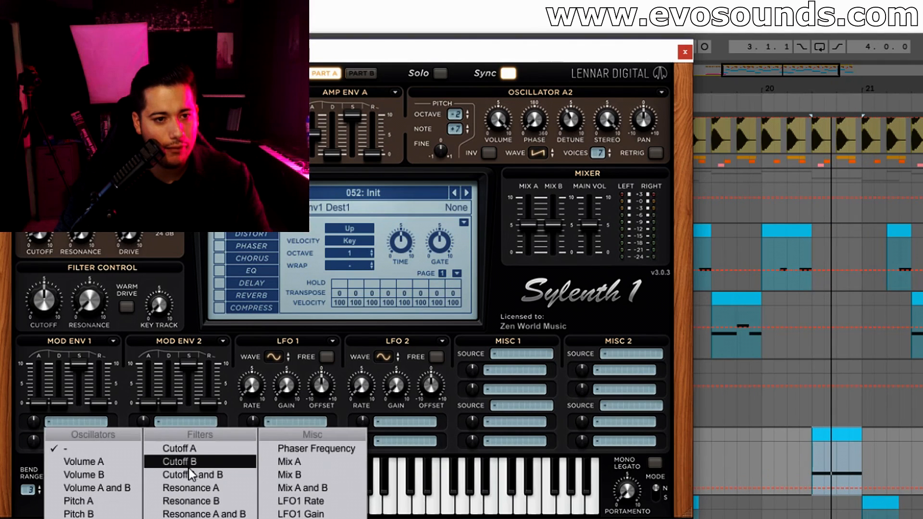
{"action": "left_click", "coordinate": [194, 474]}
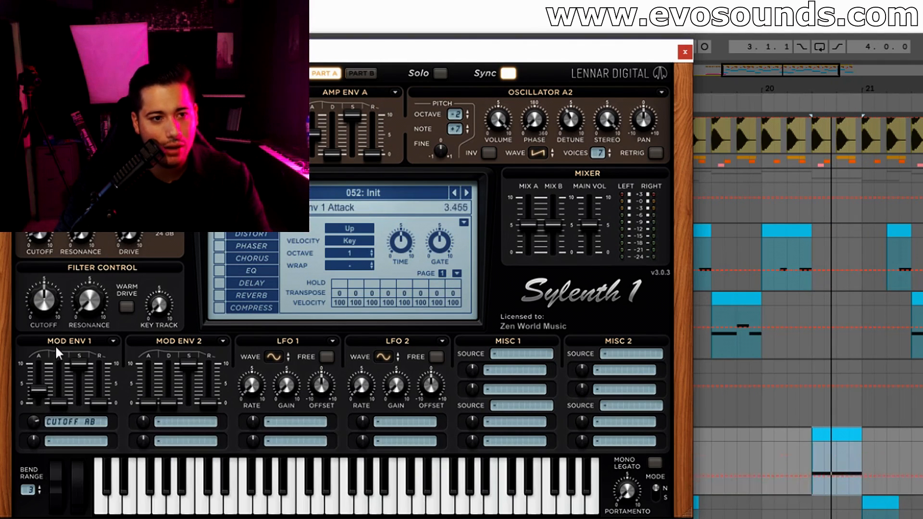
- Adjust Mod Env 1's attack by ear while replaying track 10's clip
{"action": "left_click_drag", "start_coordinate": [55, 347], "coordinate": [56, 322]}
{"action": "key", "text": "space"}
{"action": "key", "text": "space"}
{"action": "key", "text": "space"}
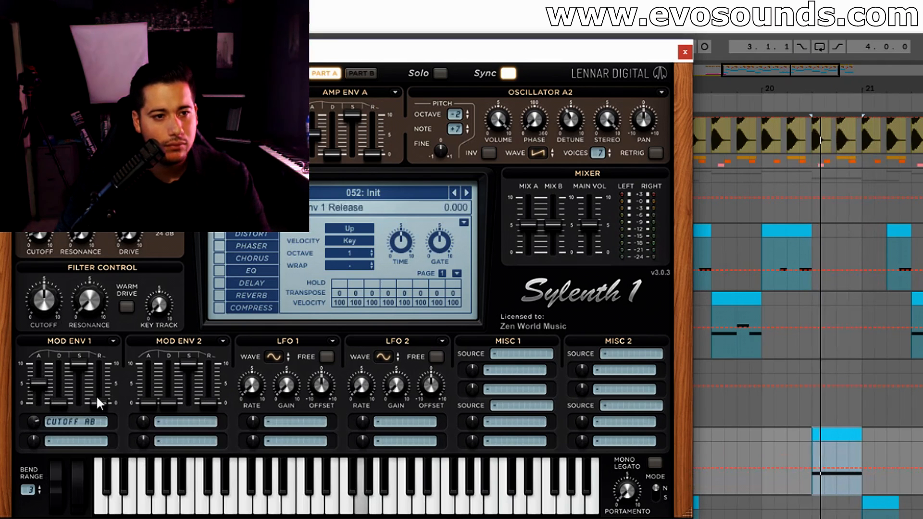
{"action": "left_click_drag", "start_coordinate": [44, 378], "coordinate": [42, 404]}
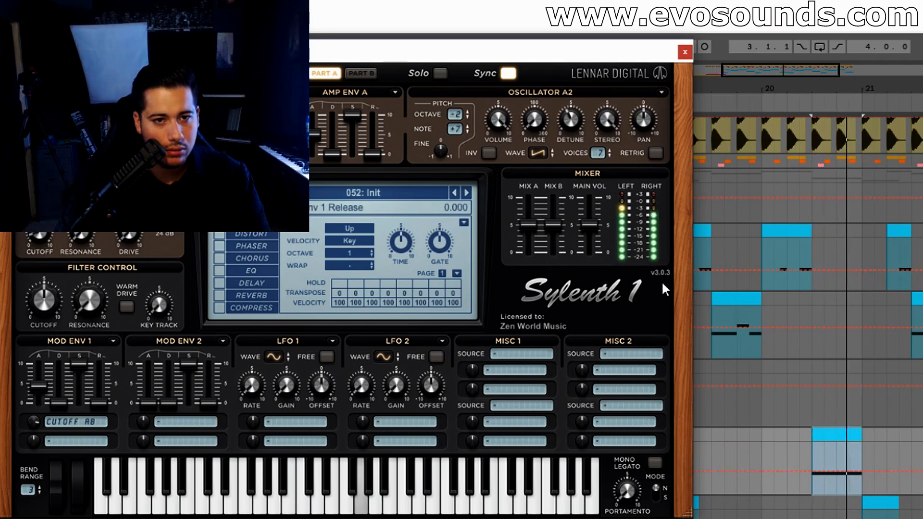
- Enable OverDrive distortion and set Part B's filter cutoff to about 5.03
{"action": "left_click", "coordinate": [226, 234]}
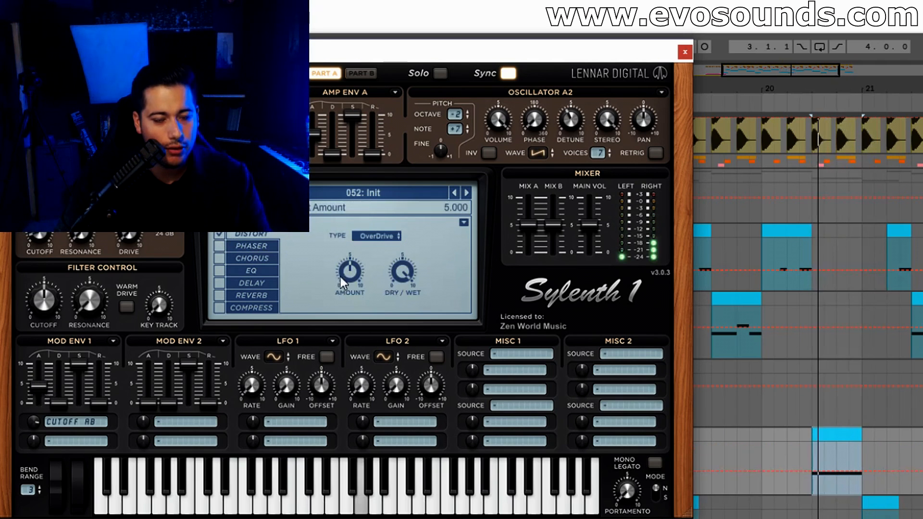
{"action": "left_click", "coordinate": [365, 75]}
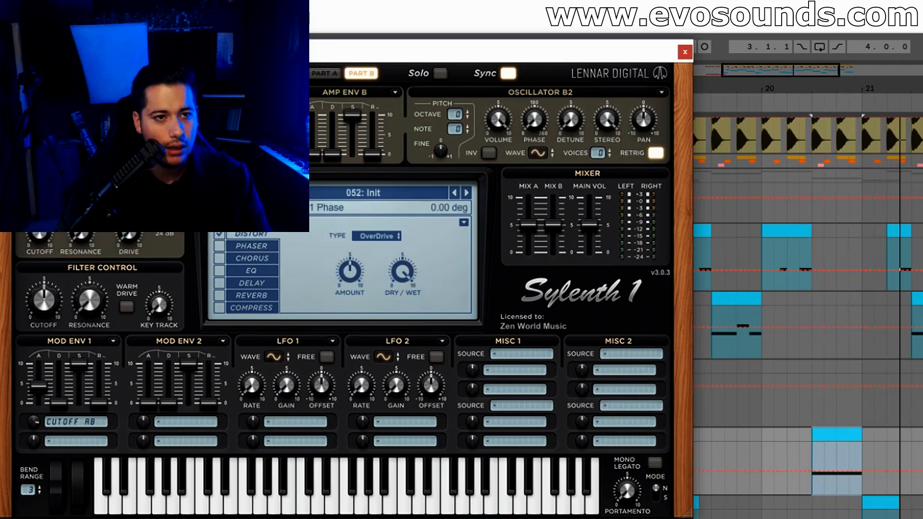
{"action": "left_click", "coordinate": [141, 153]}
{"action": "left_click", "coordinate": [188, 259]}
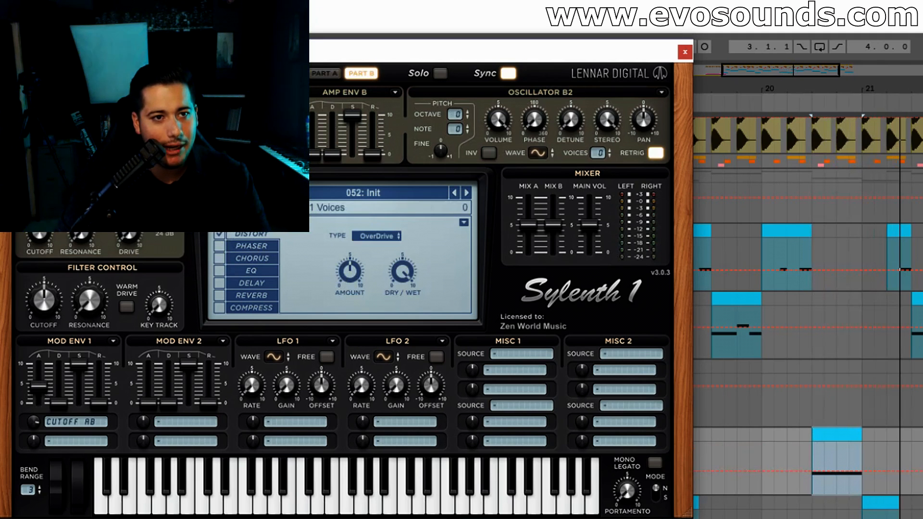
{"action": "left_click", "coordinate": [145, 231]}
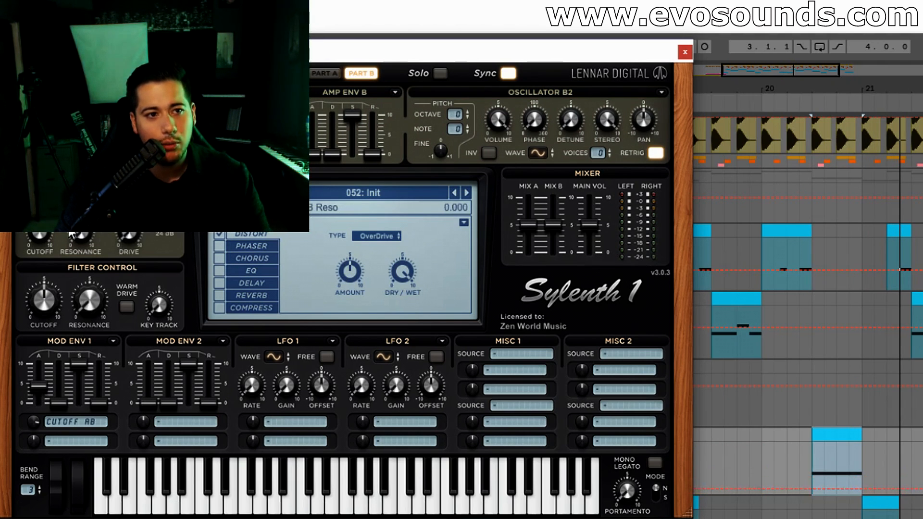
{"action": "mouse_move", "coordinate": [42, 235]}
{"action": "left_mouse_down"}
{"action": "mouse_move", "coordinate": [46, 225]}
{"action": "mouse_move", "coordinate": [30, 250]}
{"action": "mouse_move", "coordinate": [48, 244]}
{"action": "left_mouse_up"}
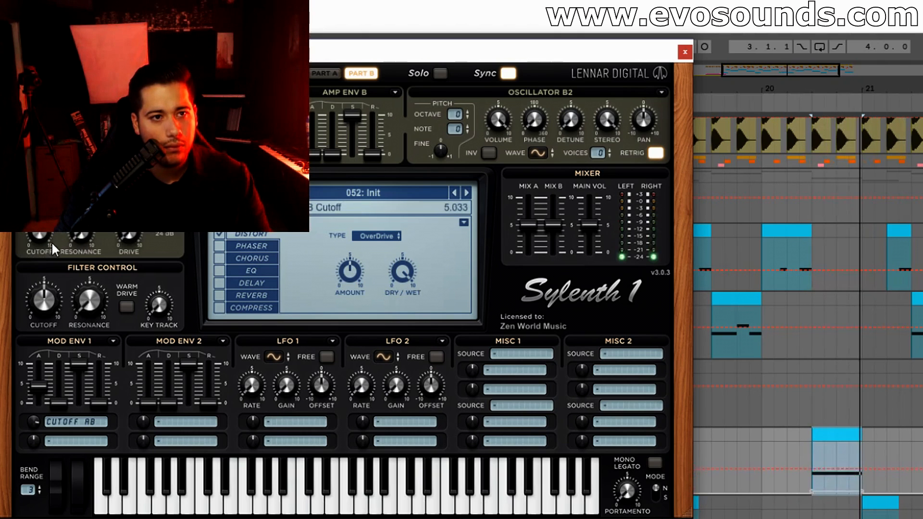
- Route Mod Env 1 to Cutoff A and adjust filter B's drive and resonance, with its cutoff at about 3.93
{"action": "left_click", "coordinate": [75, 422]}
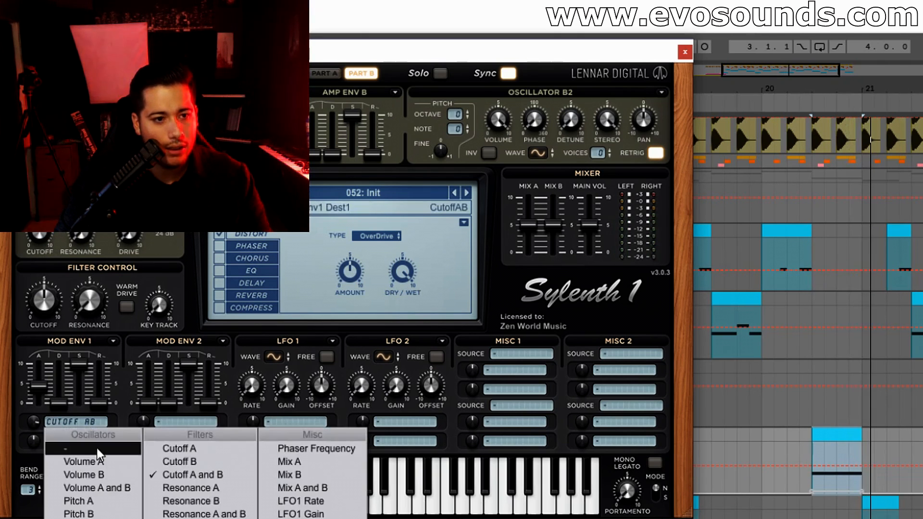
{"action": "left_click", "coordinate": [179, 447]}
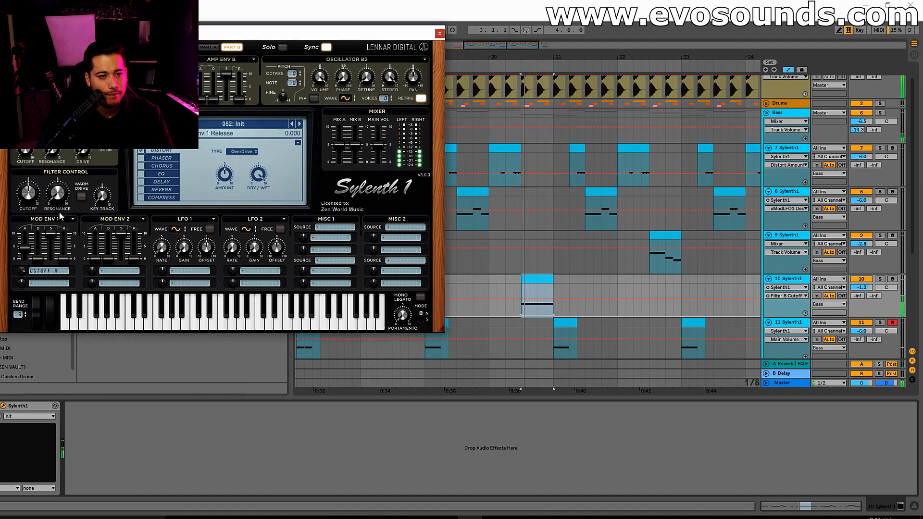
{"action": "left_click_drag", "start_coordinate": [82, 150], "coordinate": [84, 137]}
{"action": "left_click", "coordinate": [25, 152]}
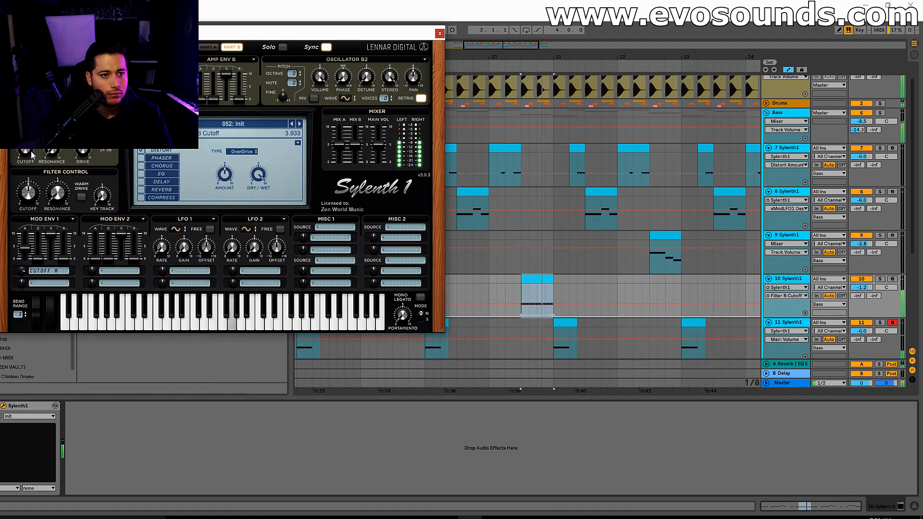
{"action": "left_click_drag", "start_coordinate": [52, 152], "coordinate": [51, 144]}
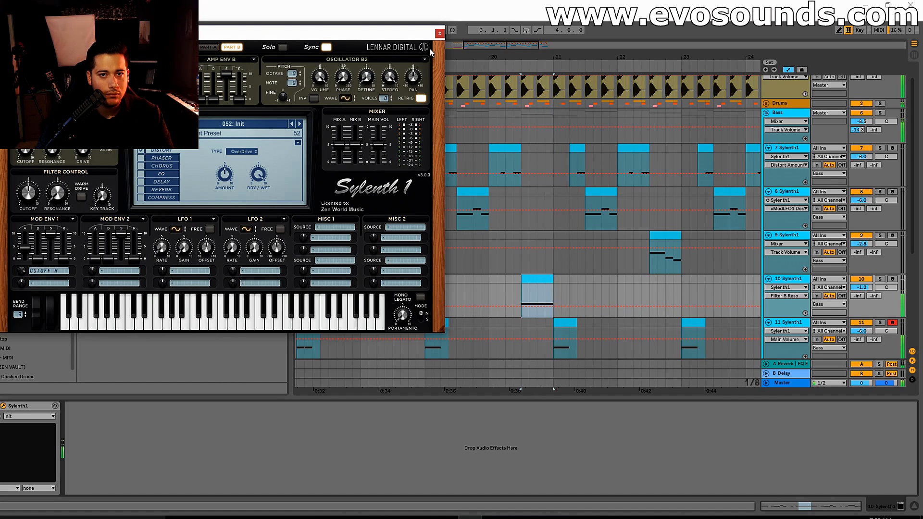
- Close the synth and play the drop from just before bar 17 to judge track 10's patch in the mix
{"action": "left_click", "coordinate": [438, 33]}
{"action": "left_click_drag", "start_coordinate": [378, 56], "coordinate": [382, 29]}
{"action": "key", "text": "space"}
{"action": "left_click", "coordinate": [333, 136]}
{"action": "key", "text": "space"}
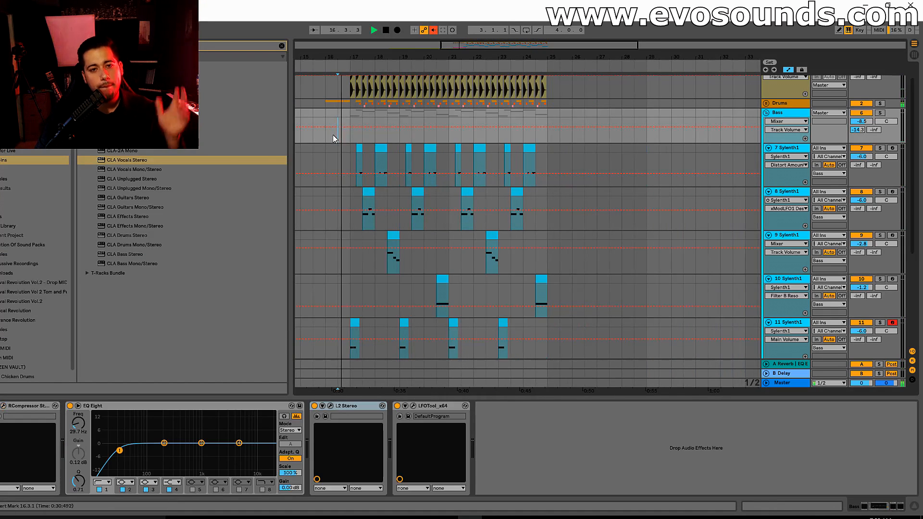
{"action": "left_click_drag", "start_coordinate": [446, 44], "coordinate": [509, 103]}
{"action": "scroll", "coordinate": [514, 115], "scroll_direction": "down", "scroll_amount": 2}
{"action": "scroll", "coordinate": [517, 111], "scroll_direction": "up", "scroll_amount": 1}
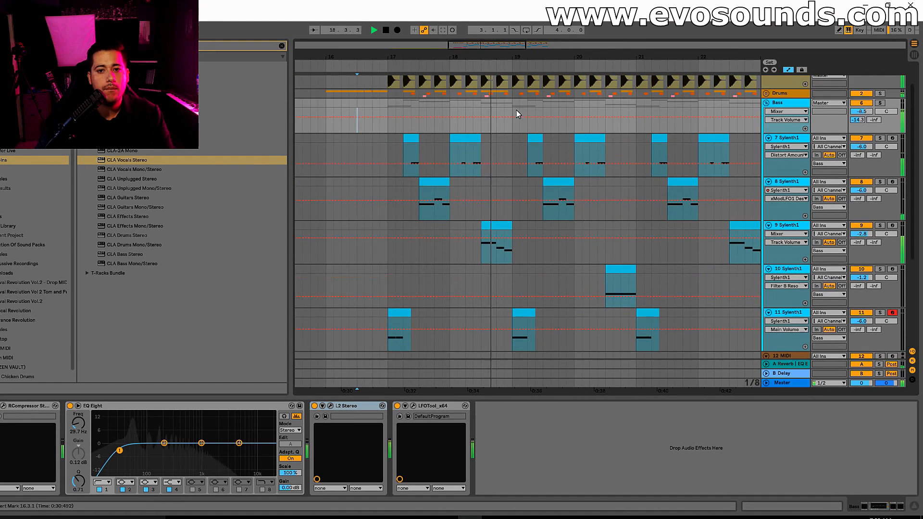
{"action": "key", "text": "minus"}
{"action": "scroll", "coordinate": [622, 221], "scroll_direction": "down", "scroll_amount": 1}
{"action": "scroll", "coordinate": [639, 224], "scroll_direction": "up", "scroll_amount": 1}
{"action": "scroll", "coordinate": [651, 216], "scroll_direction": "up", "scroll_amount": 1}
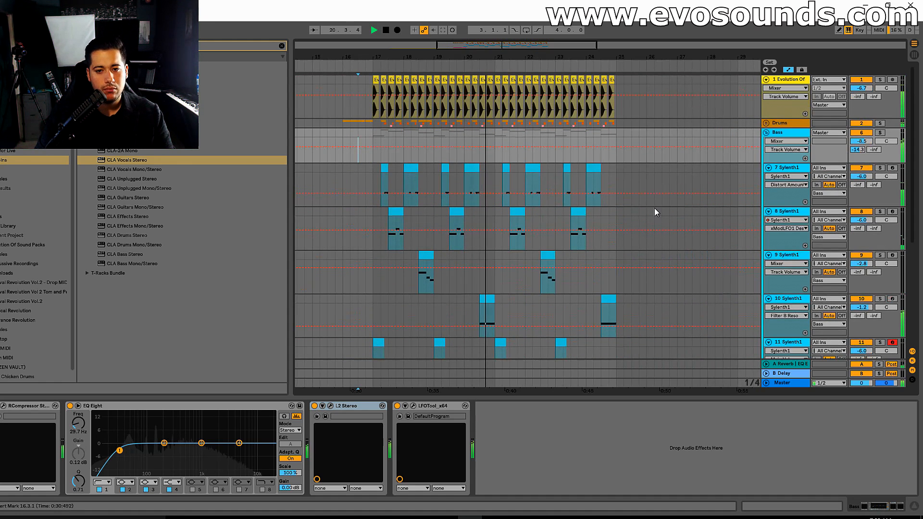
- Reopen track 10's Sylenth1, raise Mod Env 1's attack slightly and route it to Cutoff A and B
{"action": "left_click", "coordinate": [679, 313]}
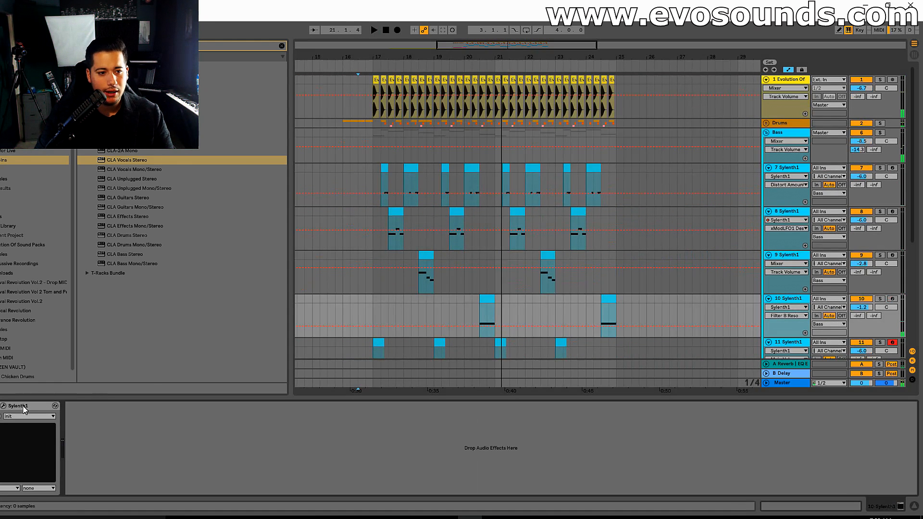
{"action": "left_click", "coordinate": [4, 406]}
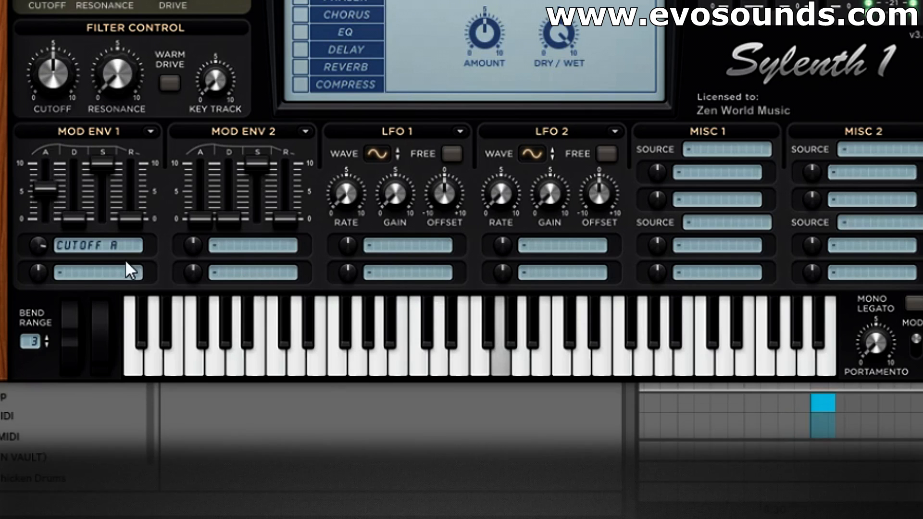
{"action": "left_click_drag", "start_coordinate": [51, 190], "coordinate": [53, 186]}
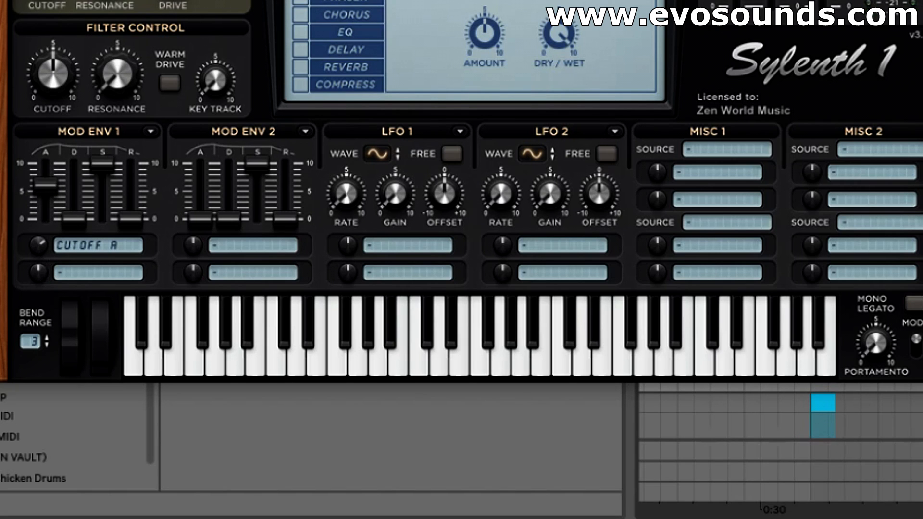
{"action": "left_click", "coordinate": [163, 0]}
{"action": "left_click", "coordinate": [212, 1]}
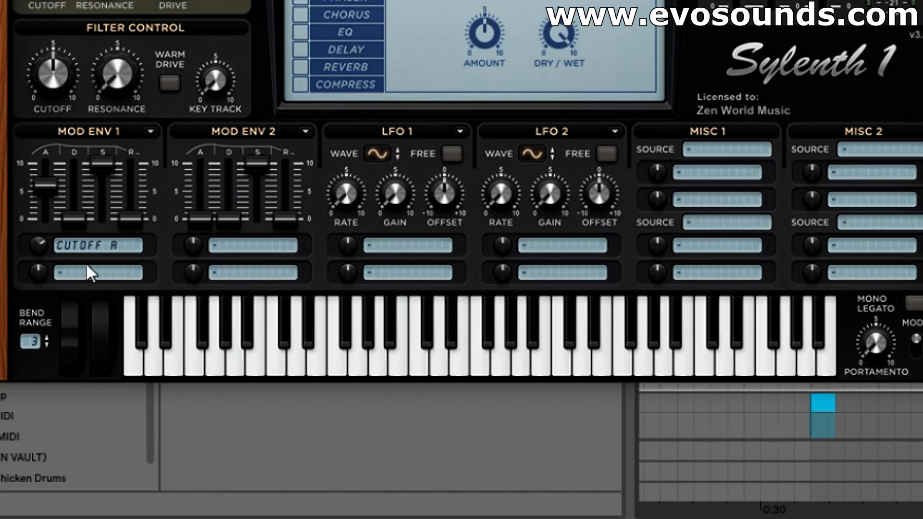
{"action": "left_click", "coordinate": [68, 246]}
{"action": "left_click", "coordinate": [223, 327]}
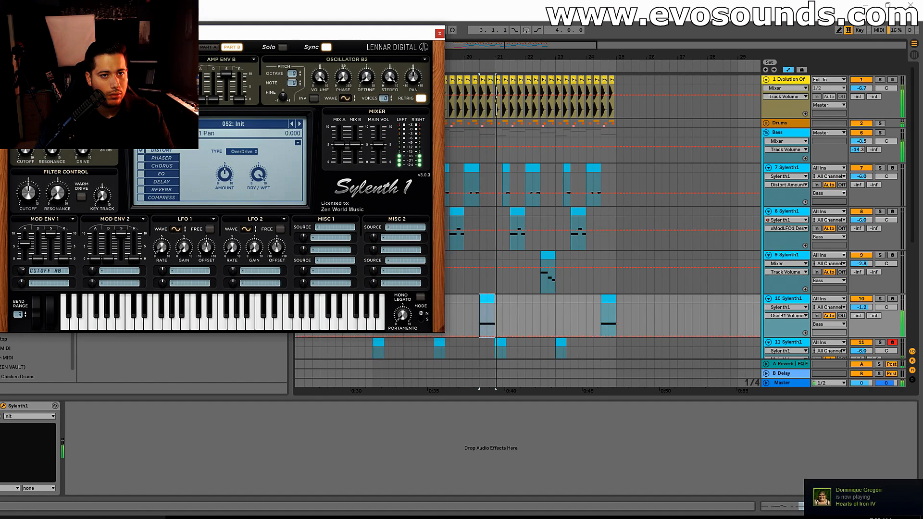
- Adjust Mod Env 1's modulation amount on Cutoff A and B by ear while replaying the clip
{"action": "left_click", "coordinate": [24, 273]}
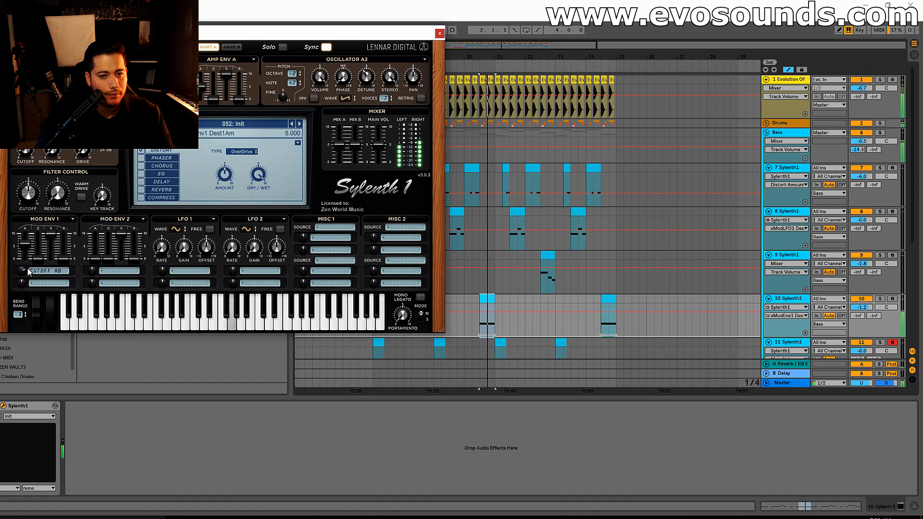
{"action": "key", "text": "space"}
{"action": "key", "text": "space"}
{"action": "key", "text": "space"}
{"action": "key", "text": "space"}
{"action": "left_click_drag", "start_coordinate": [24, 271], "coordinate": [23, 270]}
- Route LFO 1 to Cutoff A and B and adjust its gain while auditioning the clip
{"action": "left_click", "coordinate": [171, 270]}
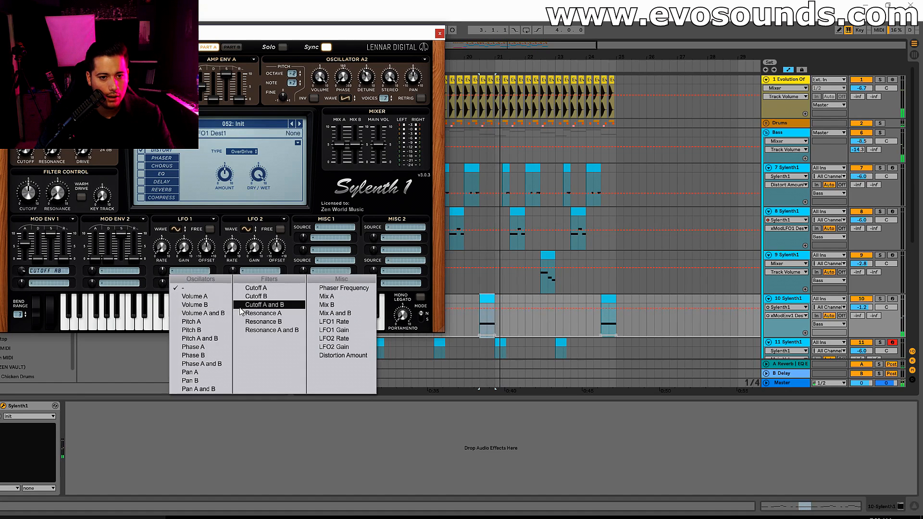
{"action": "left_click", "coordinate": [263, 303]}
{"action": "mouse_move", "coordinate": [180, 244]}
{"action": "left_mouse_down"}
{"action": "mouse_move", "coordinate": [177, 212]}
{"action": "mouse_move", "coordinate": [175, 252]}
{"action": "mouse_move", "coordinate": [197, 214]}
{"action": "mouse_move", "coordinate": [175, 249]}
{"action": "left_mouse_up"}
{"action": "key", "text": "space"}
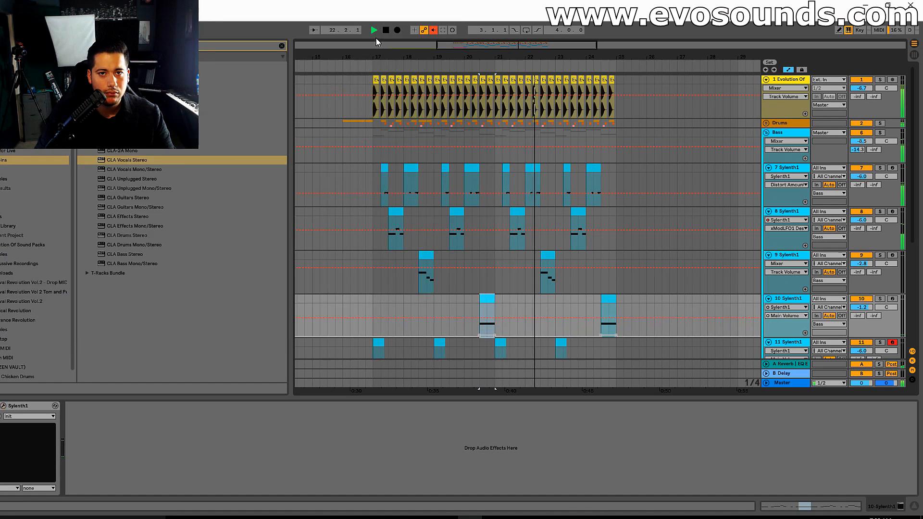
- Re-enable the arrangement automation and play the drop from bar 16.3, following track 10's clip in the mix
{"action": "left_click", "coordinate": [433, 30]}
{"action": "key", "text": "minus"}
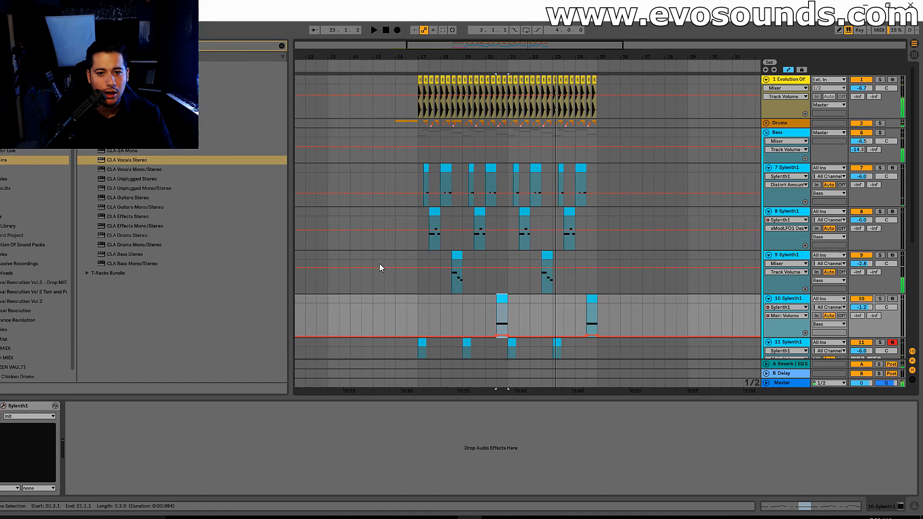
{"action": "left_click", "coordinate": [389, 299]}
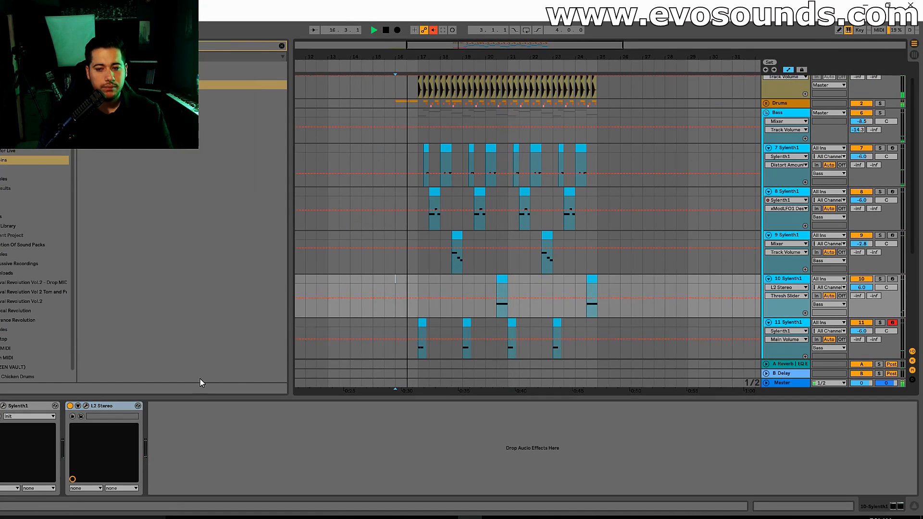
{"action": "scroll", "coordinate": [633, 264], "scroll_direction": "up", "scroll_amount": 1}
{"action": "left_click", "coordinate": [437, 31]}
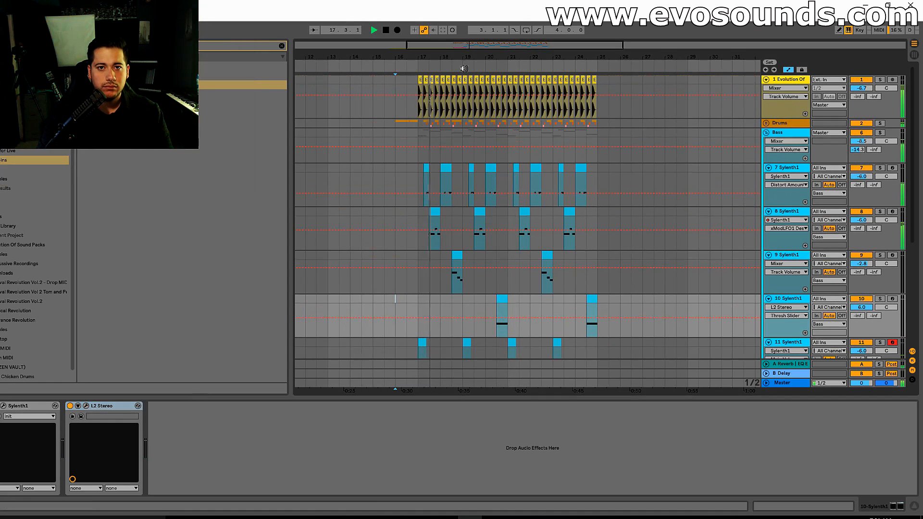
{"action": "key", "text": "plus"}
{"action": "scroll", "coordinate": [477, 137], "scroll_direction": "down", "scroll_amount": 3}
{"action": "scroll", "coordinate": [476, 135], "scroll_direction": "down", "scroll_amount": 1}
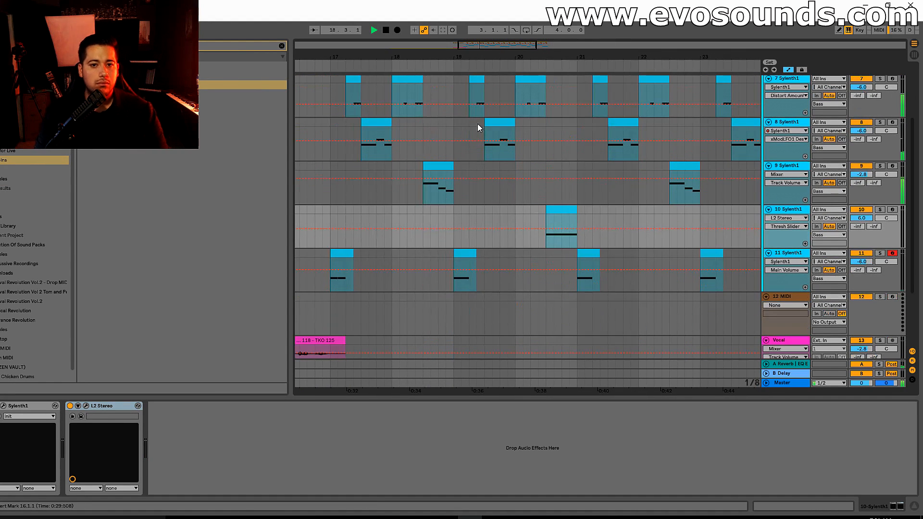
{"action": "scroll", "coordinate": [477, 125], "scroll_direction": "up", "scroll_amount": 2}
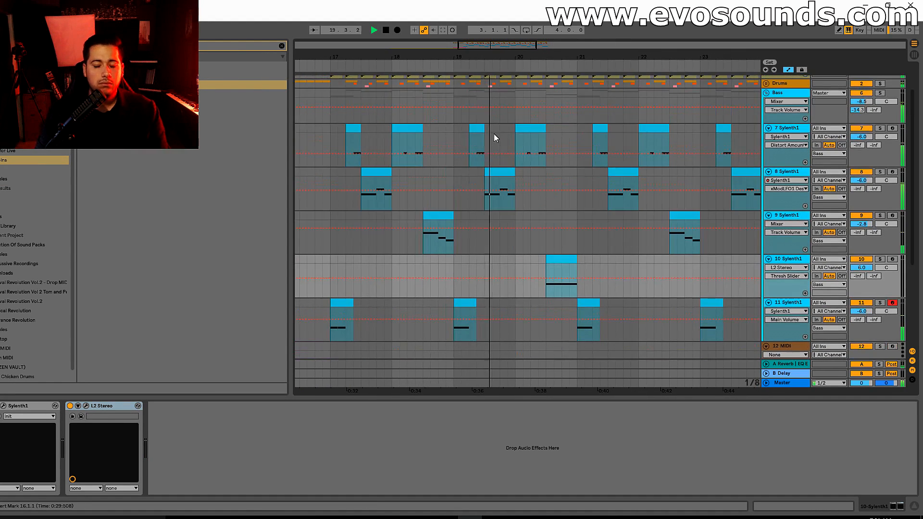
{"action": "left_click_drag", "start_coordinate": [487, 45], "coordinate": [515, 38]}
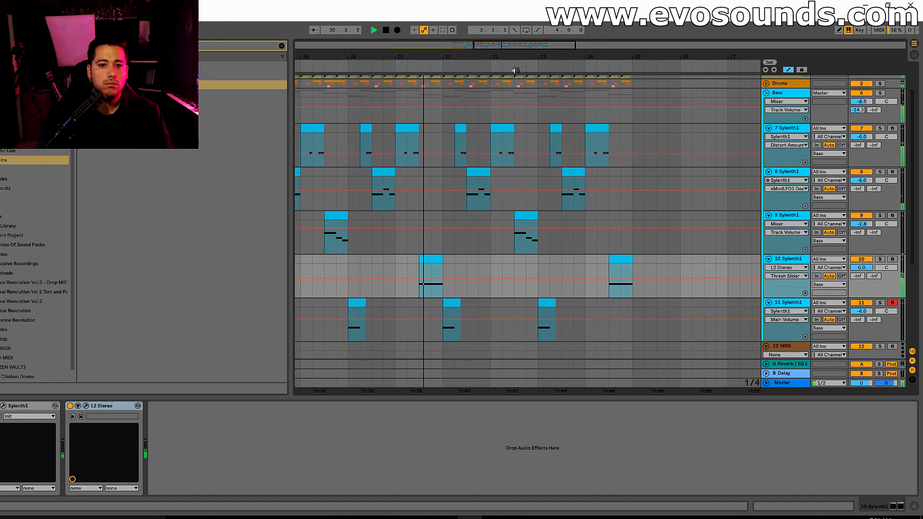
- Reopen track 10's Sylenth1 and audition its bar 20 clip within the full drop
{"action": "double_click", "coordinate": [793, 259]}
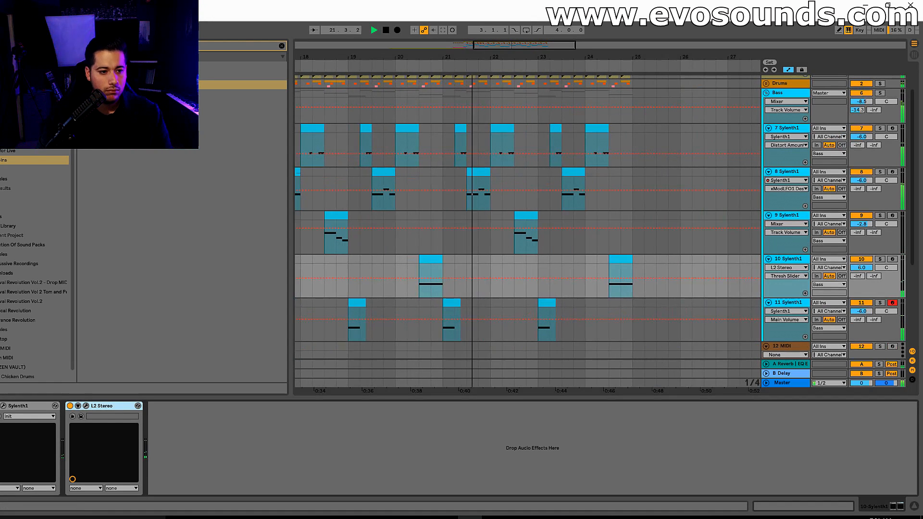
{"action": "left_click", "coordinate": [4, 406]}
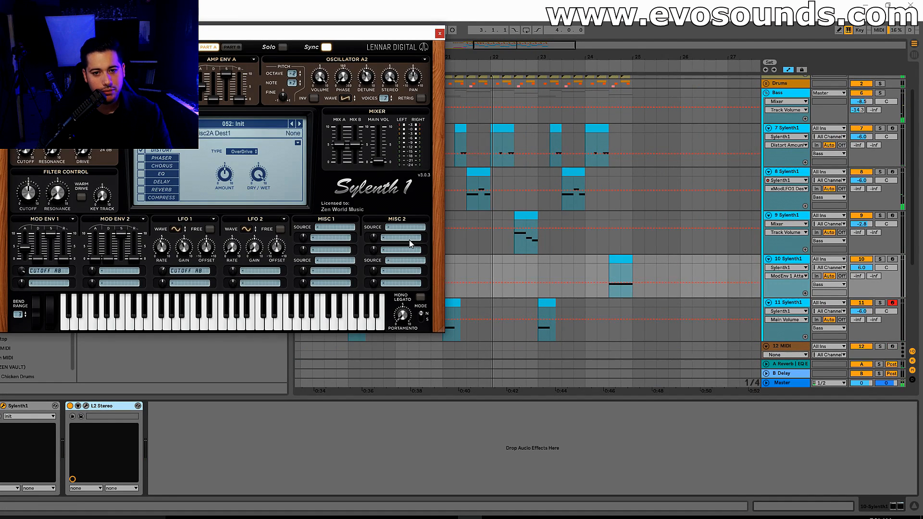
{"action": "left_click_drag", "start_coordinate": [429, 38], "coordinate": [356, 51]}
{"action": "left_click", "coordinate": [424, 256]}
{"action": "key", "text": "space"}
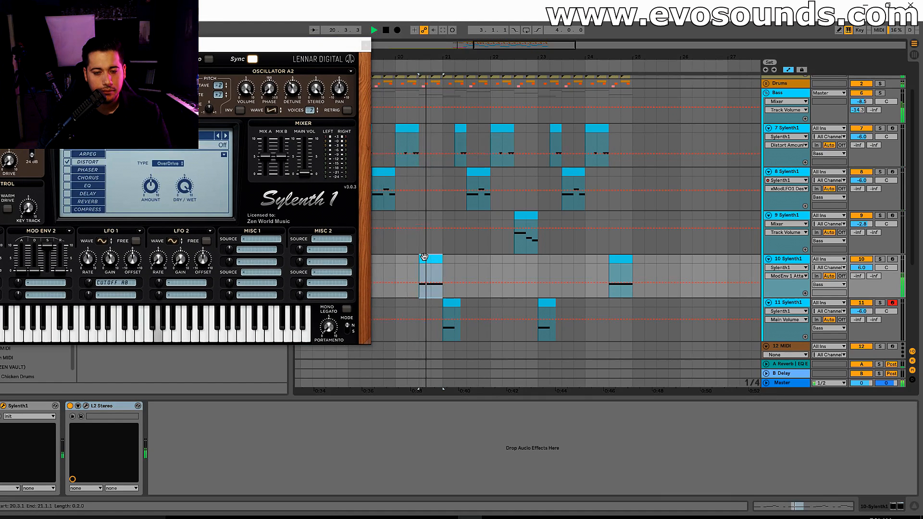
{"action": "left_click", "coordinate": [365, 45]}
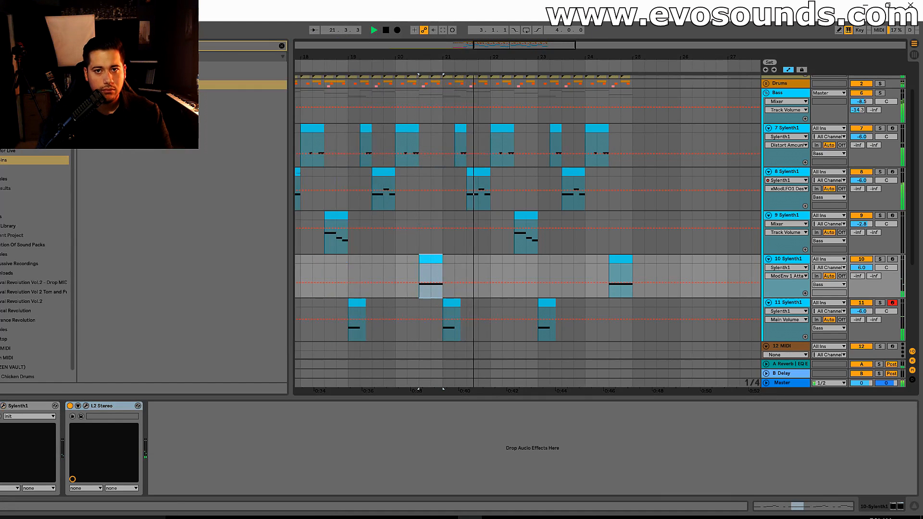
{"action": "left_click_drag", "start_coordinate": [538, 49], "coordinate": [539, 45]}
{"action": "scroll", "coordinate": [558, 142], "scroll_direction": "up", "scroll_amount": 2}
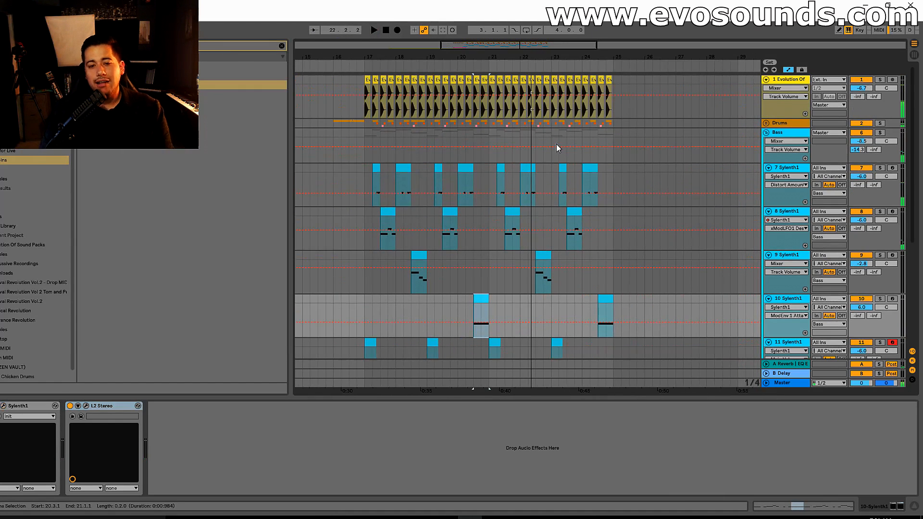